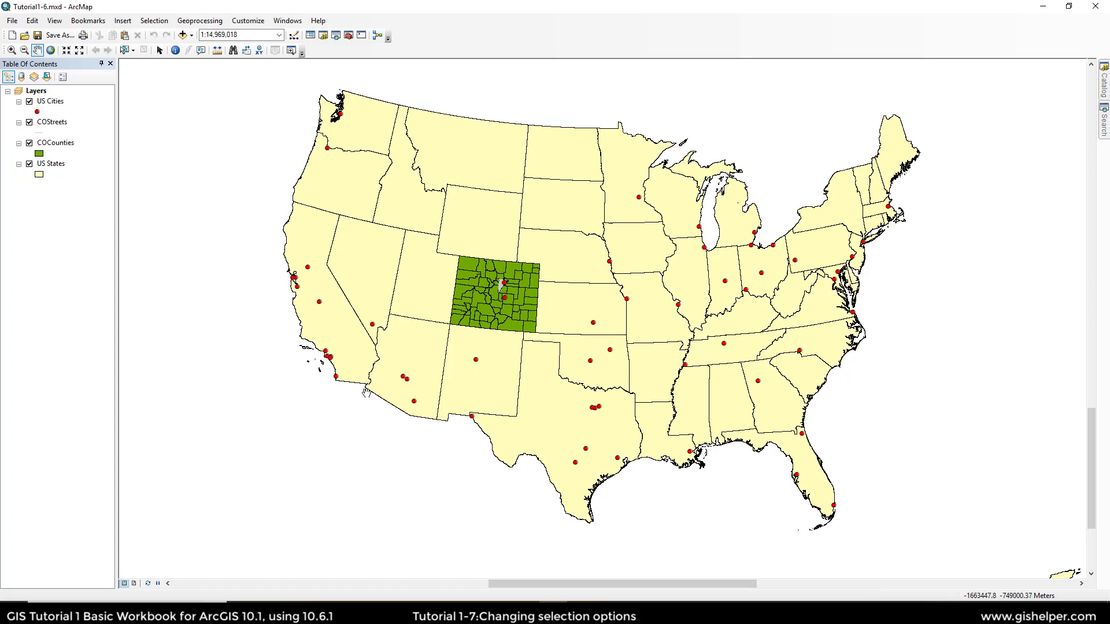
Step: Save a copy of the map document as Tutorial1-7.mxd in the Chapter1 folder
left_click(60, 35)
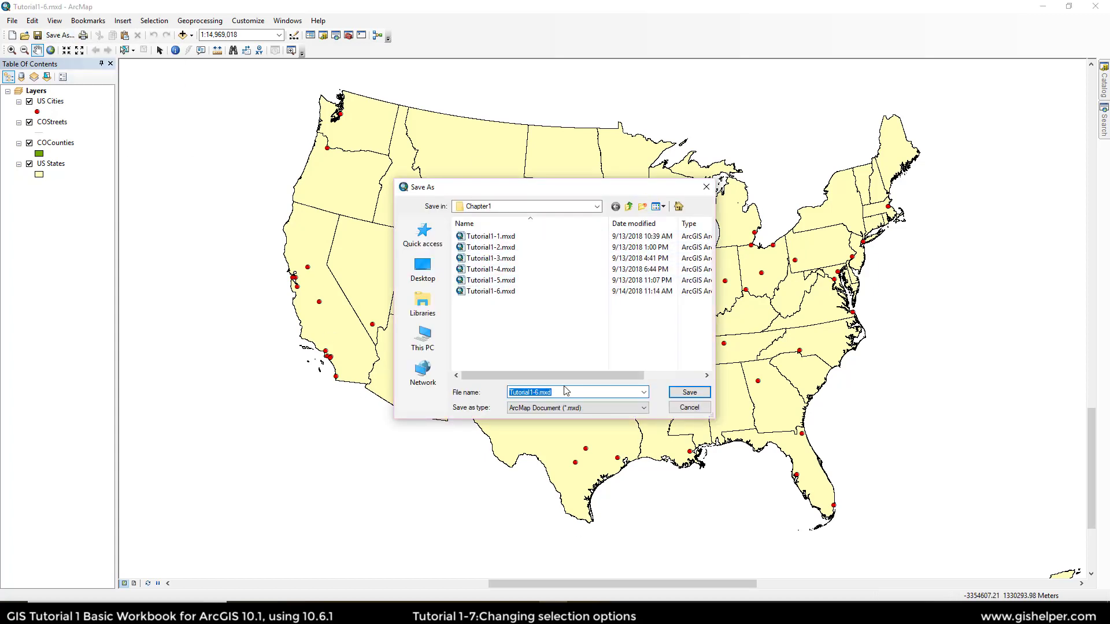
left_click(534, 393)
key("Delete")
type("7")
left_click(692, 393)
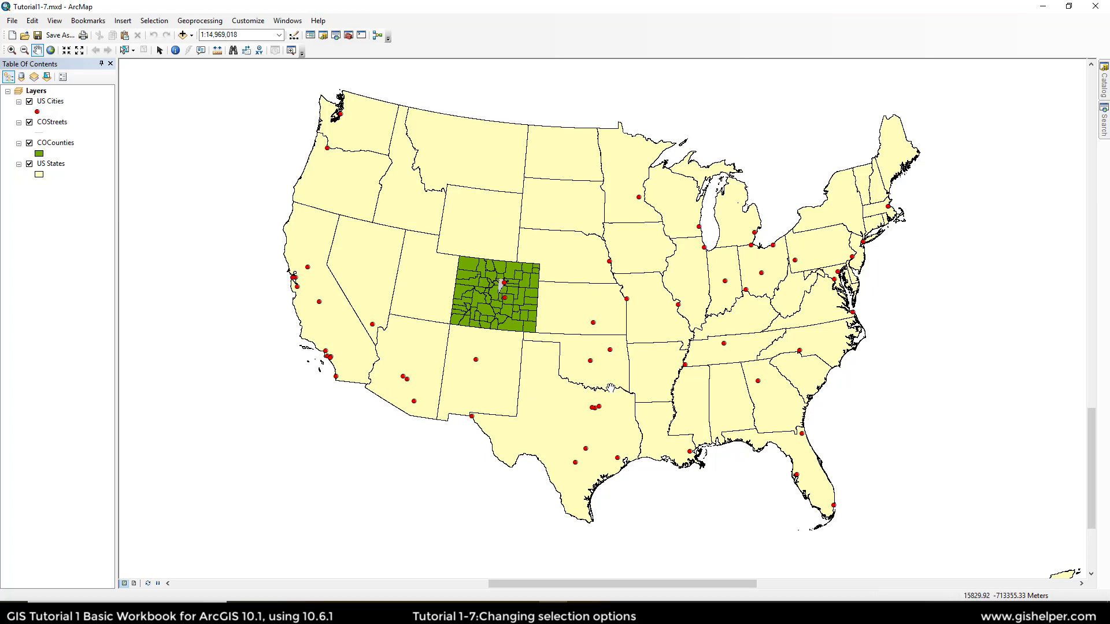
Step: Open the selection options and move the dialog aside so it does not cover Colorado on the map
left_click(155, 21)
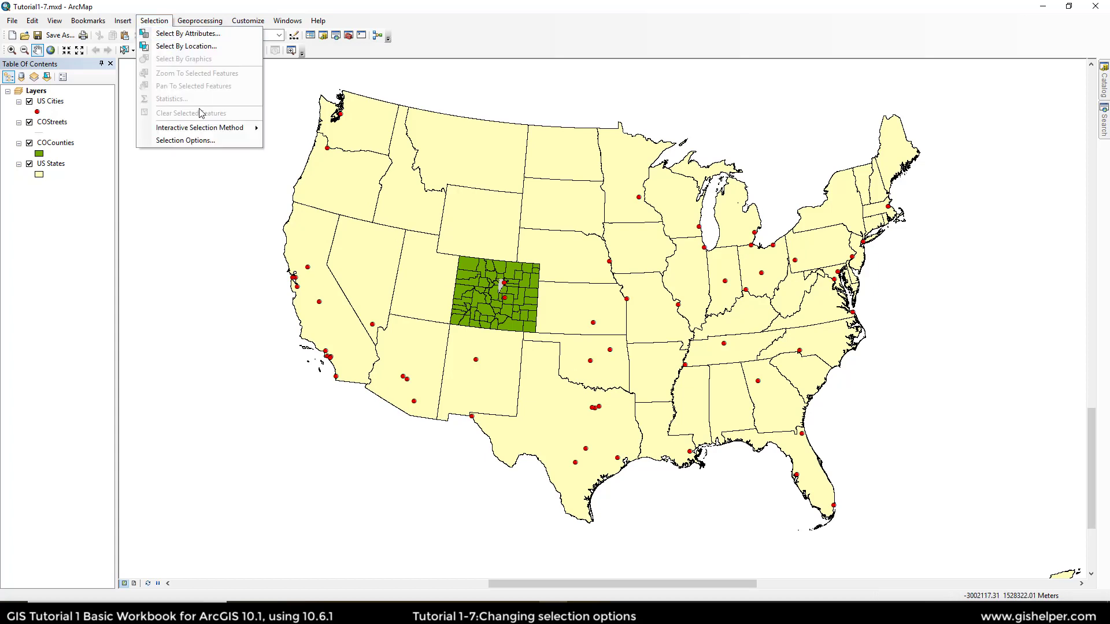
left_click(202, 144)
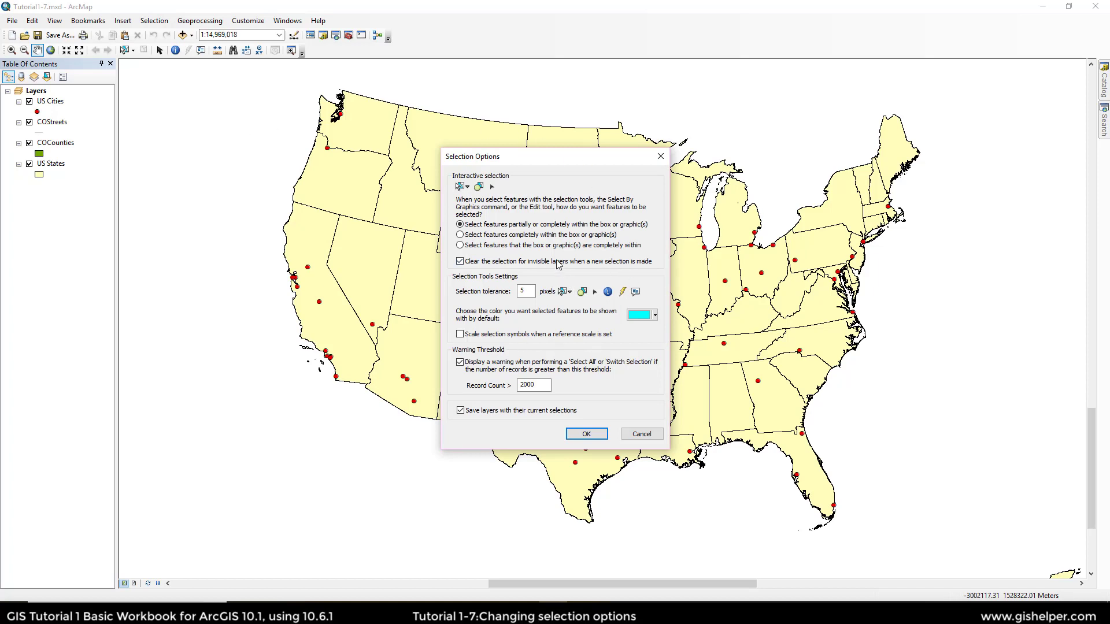
left_click_drag(545, 164, 284, 161)
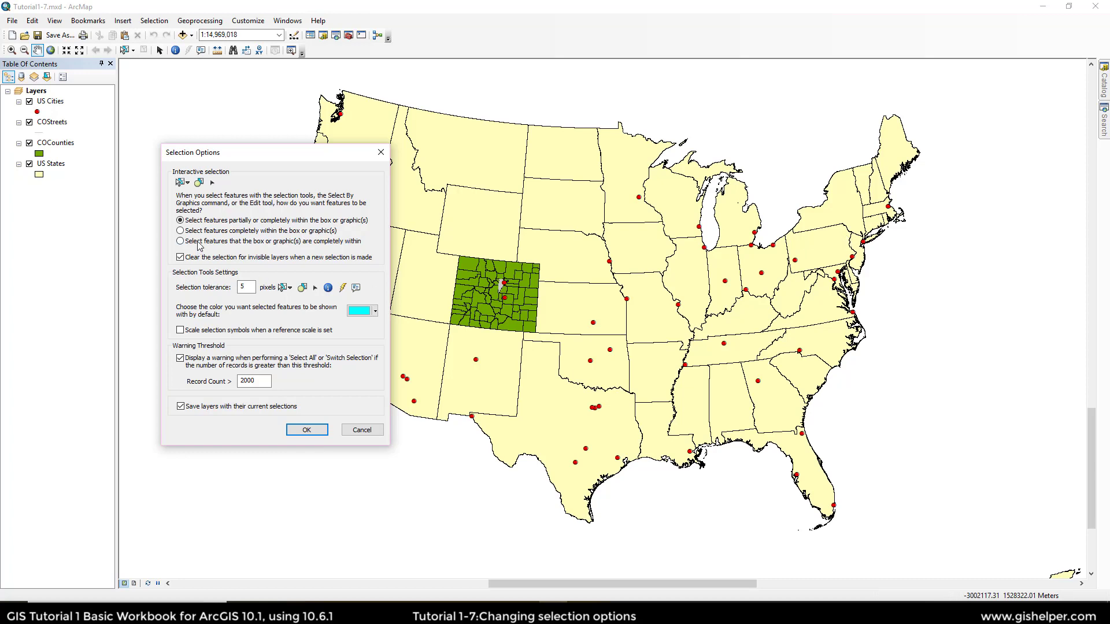
Step: Try selecting only features completely within the box or graphics, and restore the option for features partially or completely within
left_click(218, 232)
left_click_drag(286, 152, 788, 221)
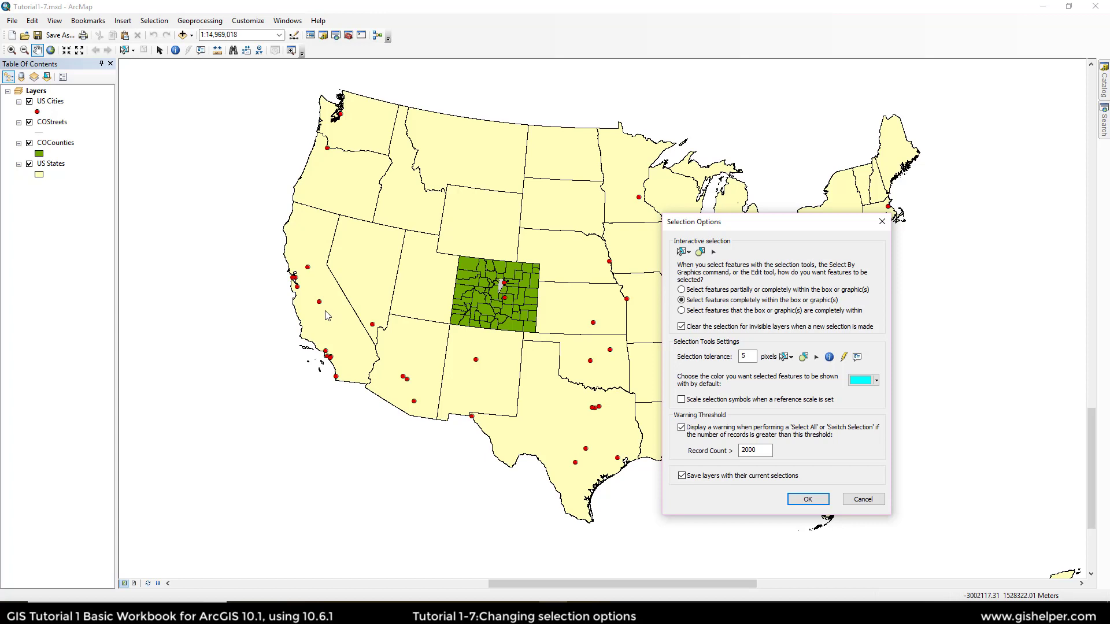
left_click(685, 291)
left_click_drag(793, 226, 696, 171)
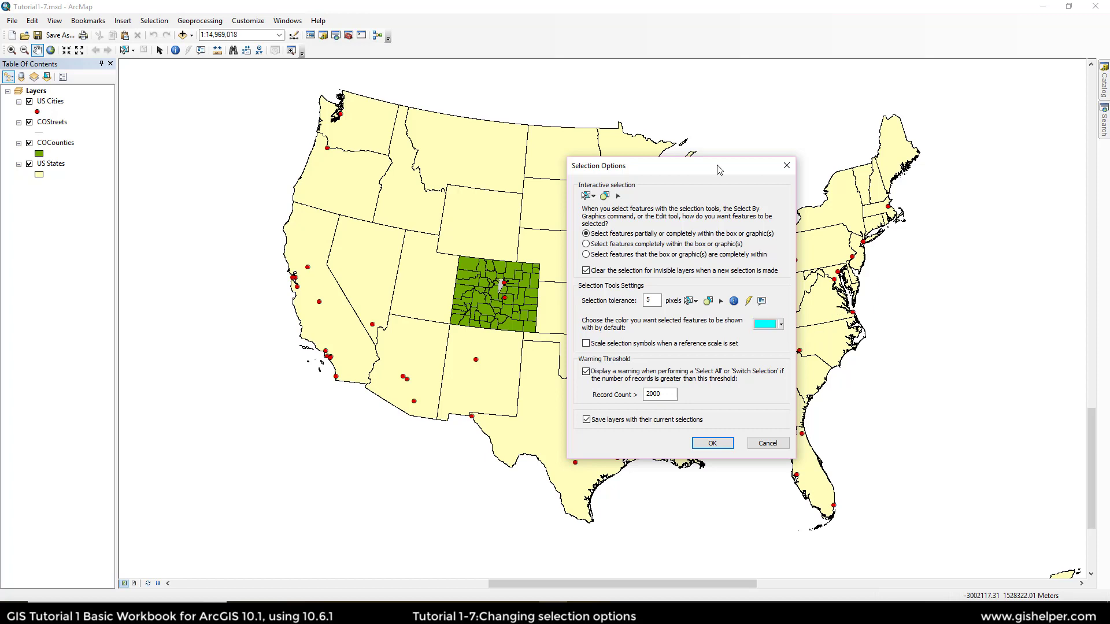
left_click_drag(718, 170, 537, 147)
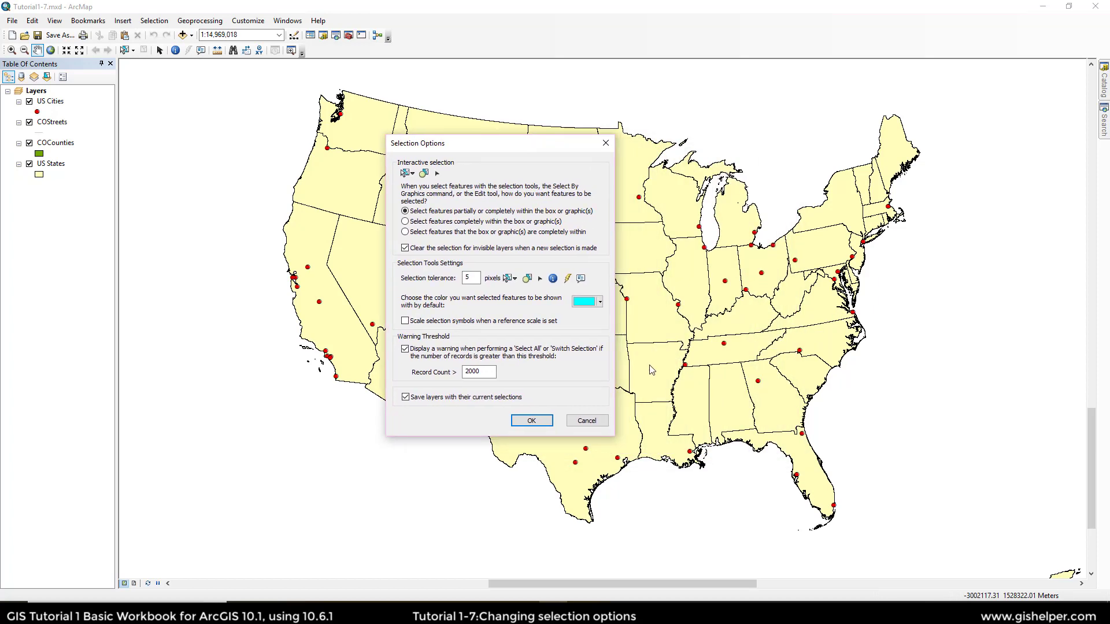
Step: Set the default color for selected features to bright purple and apply the selection options
left_click(600, 302)
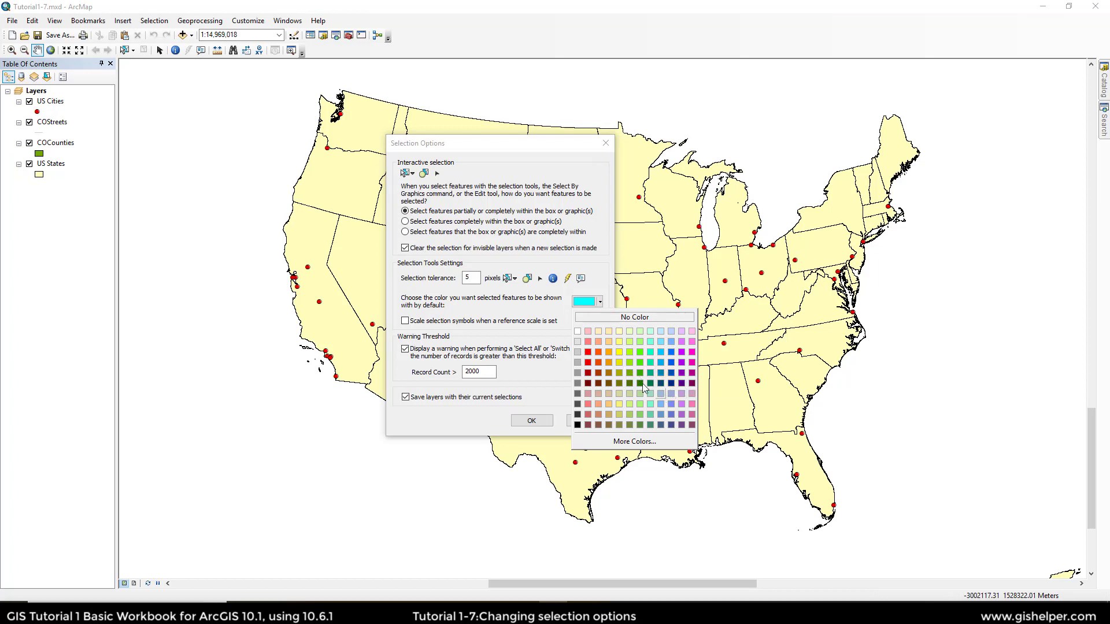
left_click(636, 442)
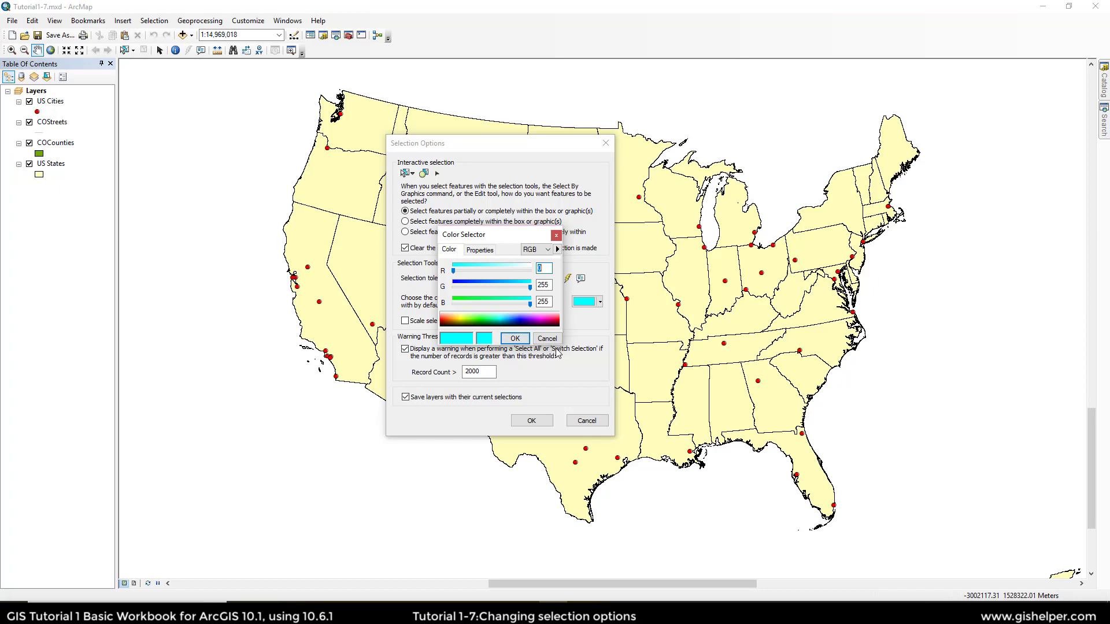
left_click(516, 339)
left_click(600, 301)
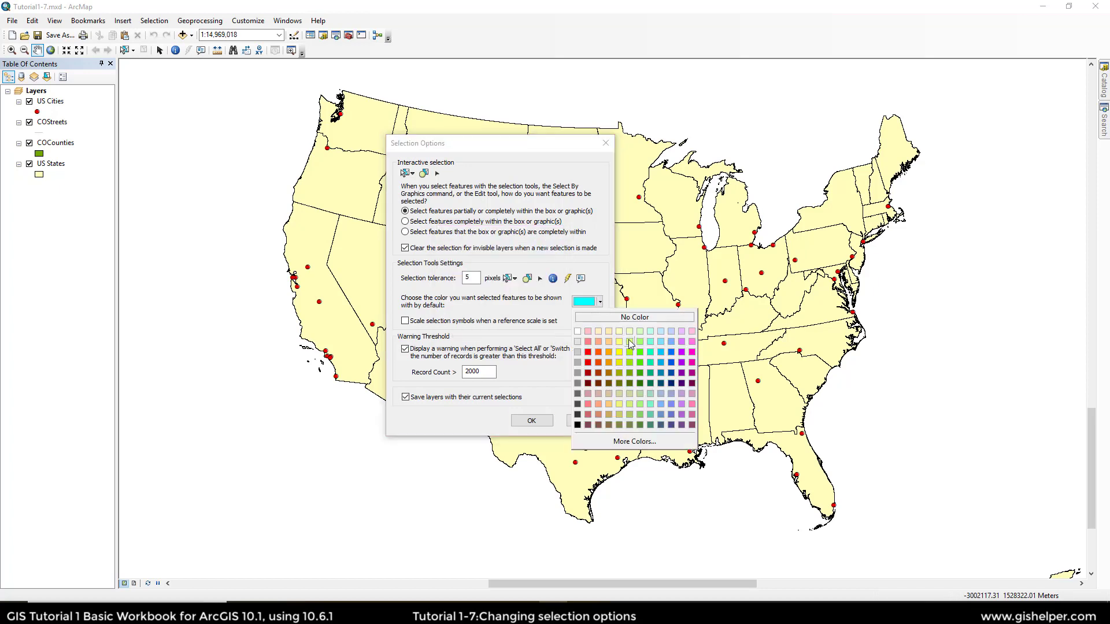
left_click(681, 351)
left_click(533, 421)
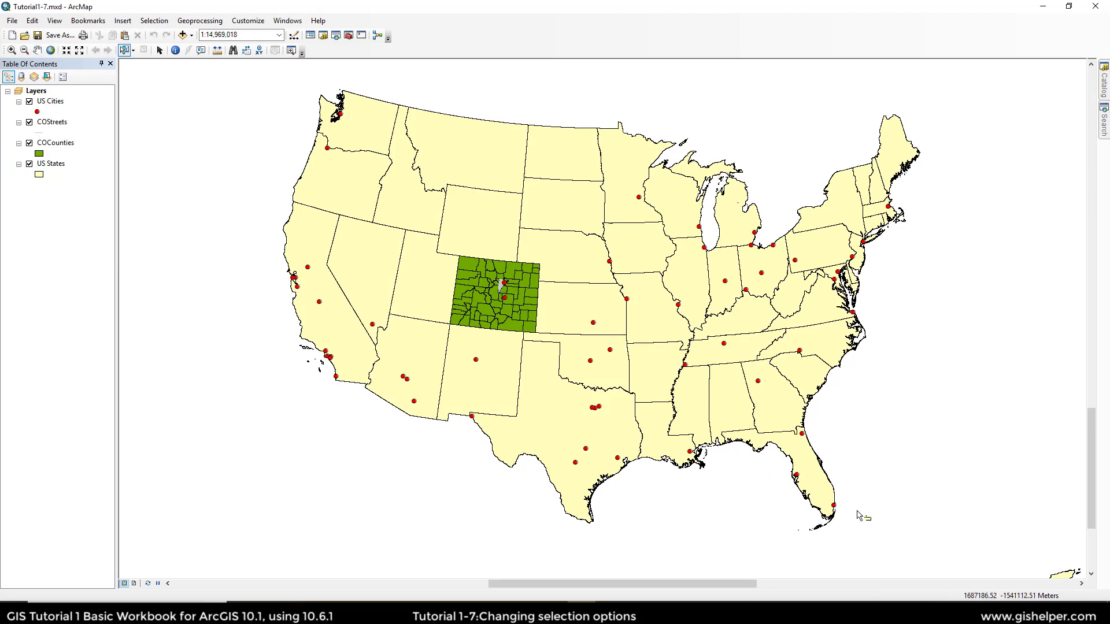
Step: Select Texas, New Mexico, Oklahoma, Arkansas and Louisiana together on the map with the Select Features tool
left_click(548, 427)
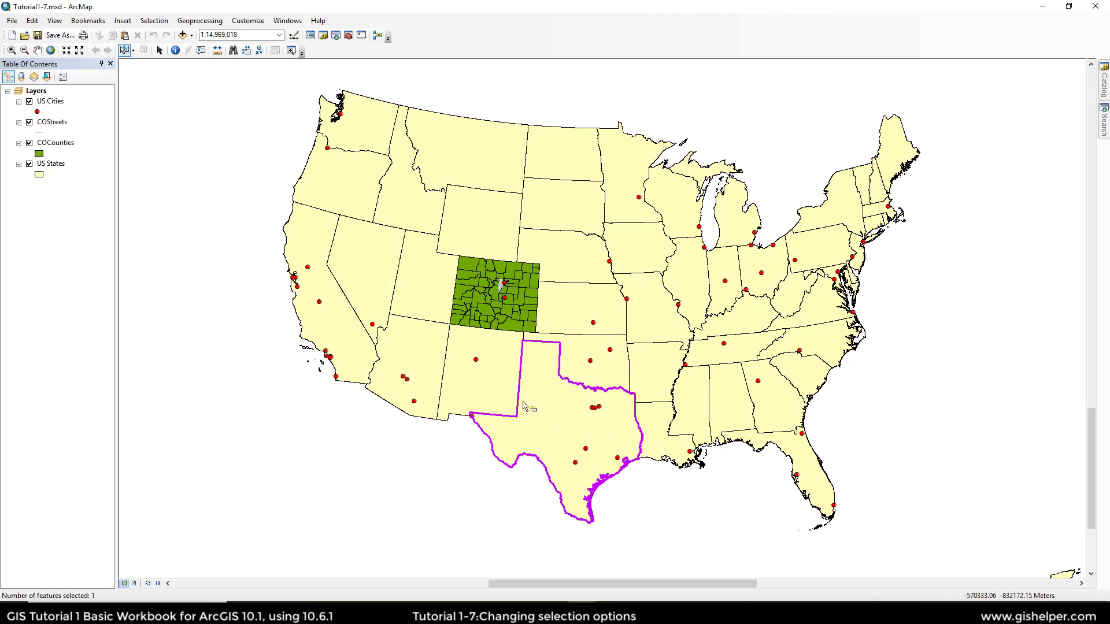
left_click(511, 386, "shift")
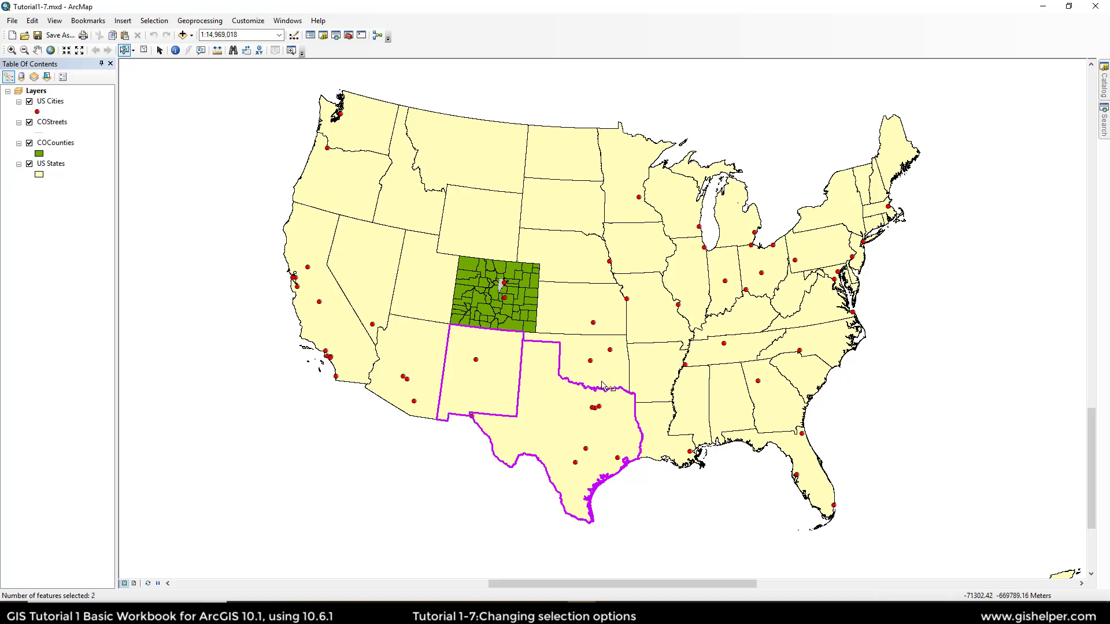
left_click(623, 374, "shift")
left_click(647, 378, "shift")
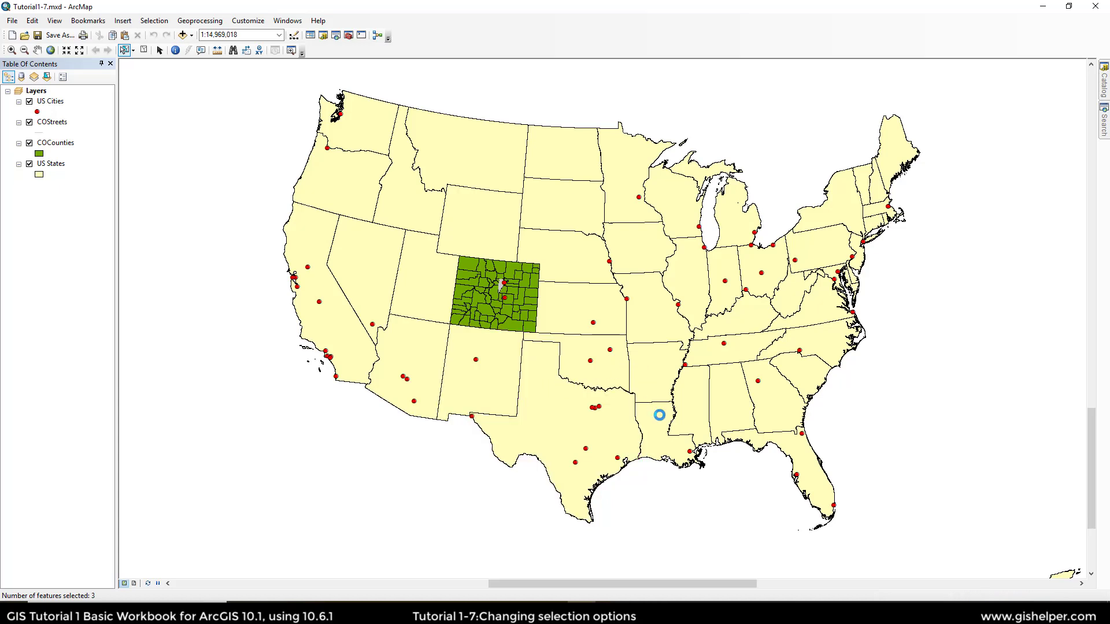
left_click(662, 436, "shift")
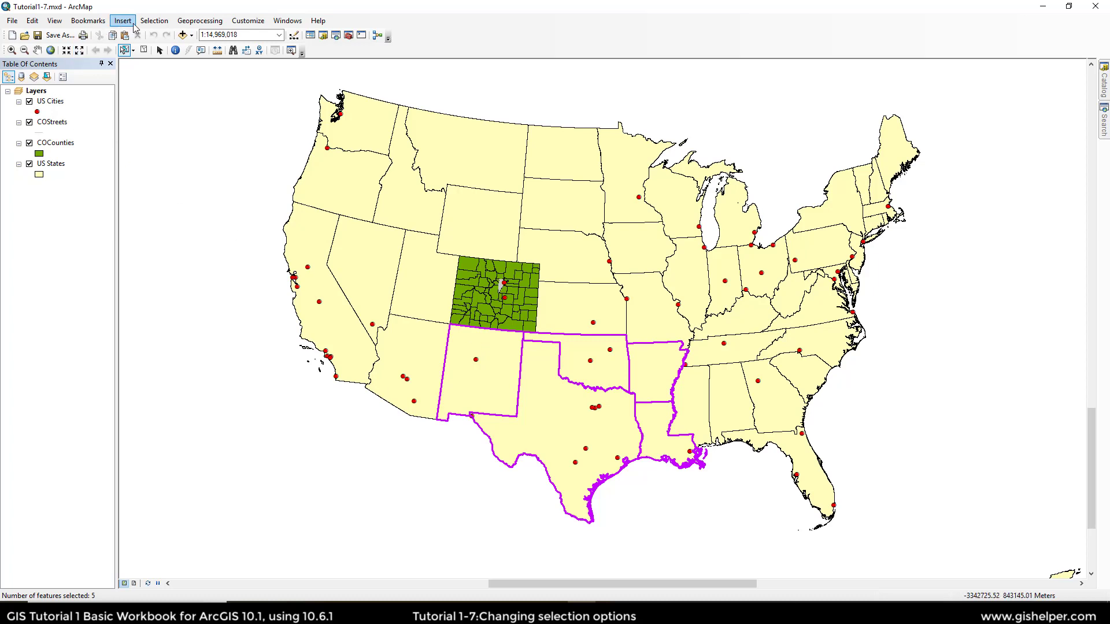
Step: Zoom the map to all selected features and return to the previous extent
left_click(154, 23)
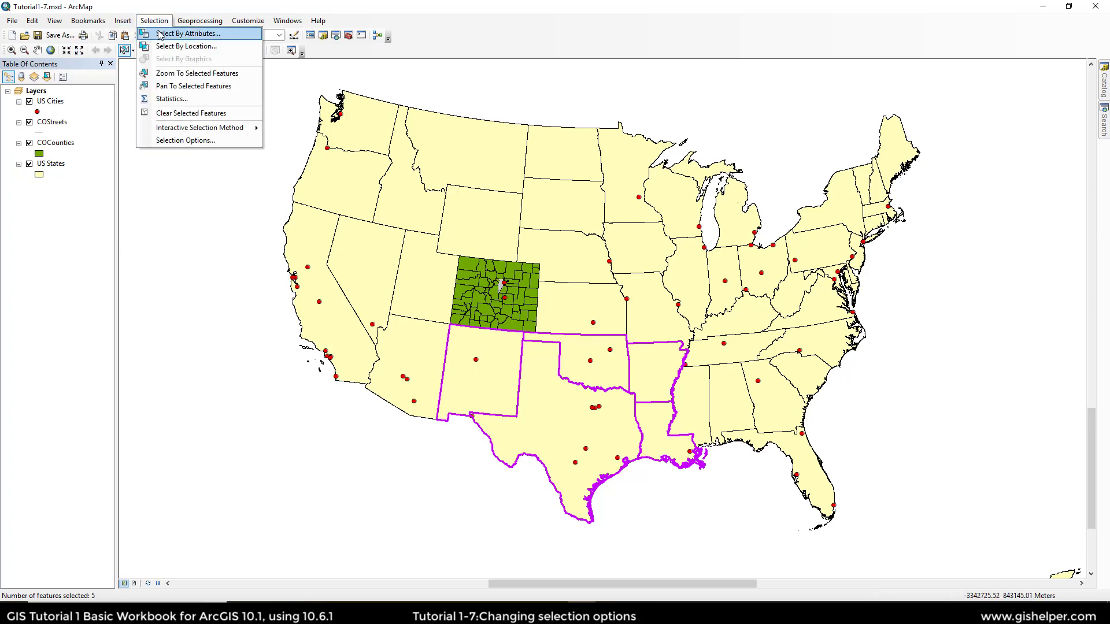
left_click(195, 73)
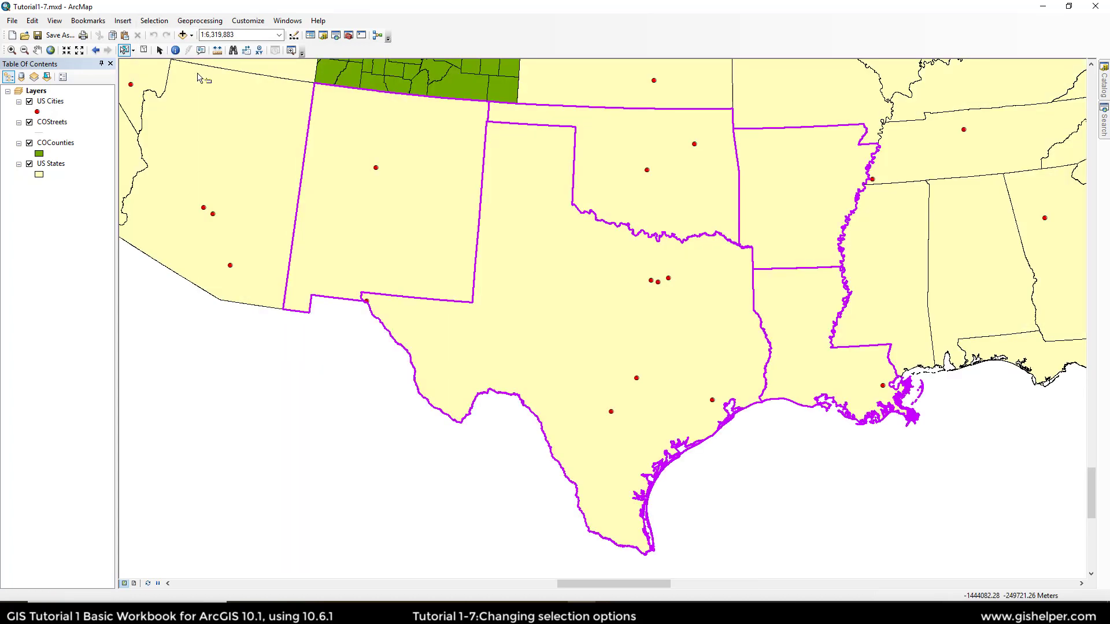
left_click(95, 51)
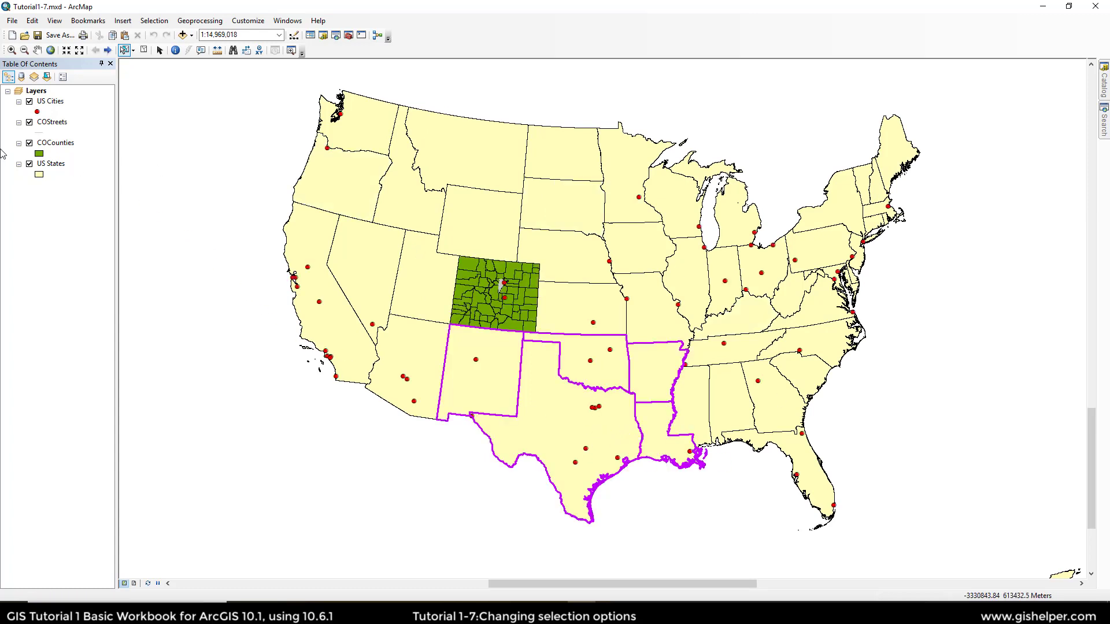
Step: Zoom to the selected features of the US States layer only
right_click(52, 164)
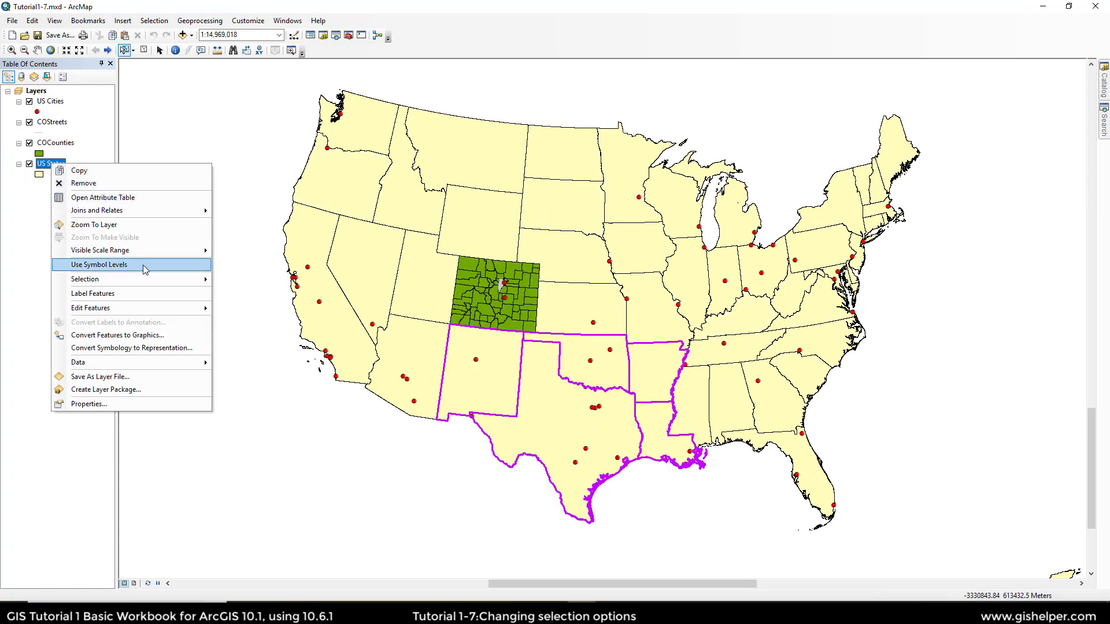
mouse_move(151, 280)
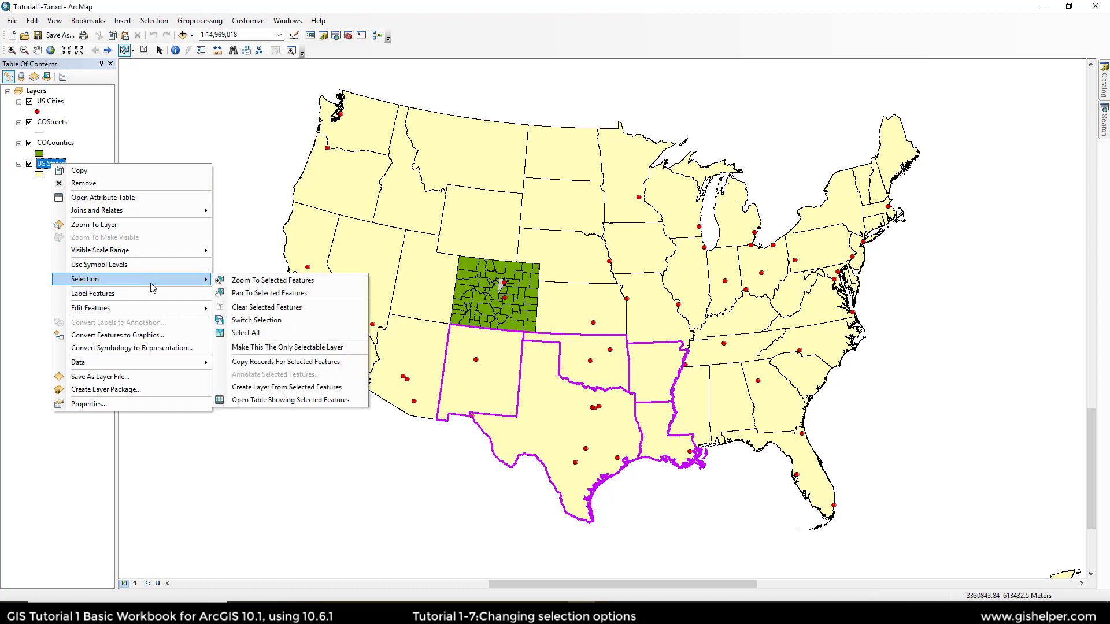
left_click(254, 282)
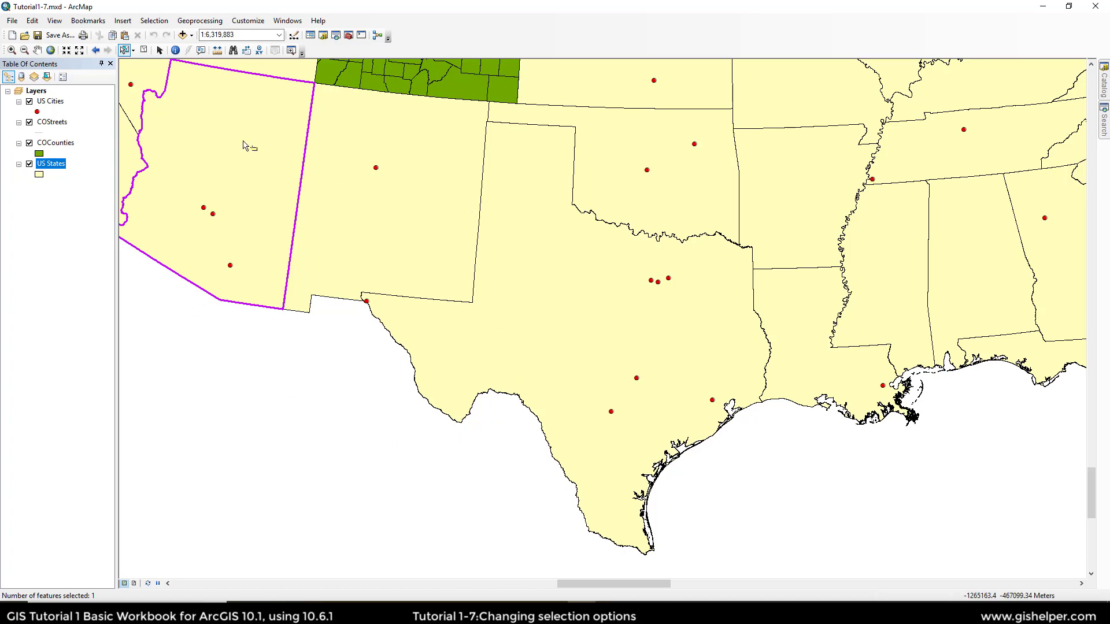
Step: Replace the current selection with New Mexico, Texas, Oklahoma, Arkansas and Louisiana
left_click(404, 249)
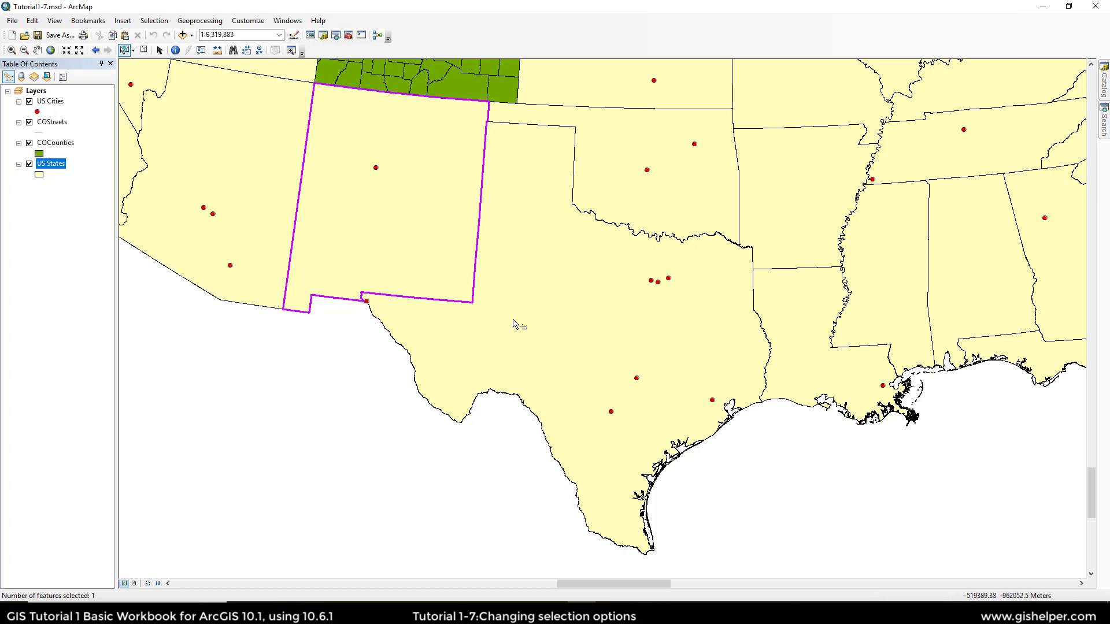
left_click(514, 324, "shift")
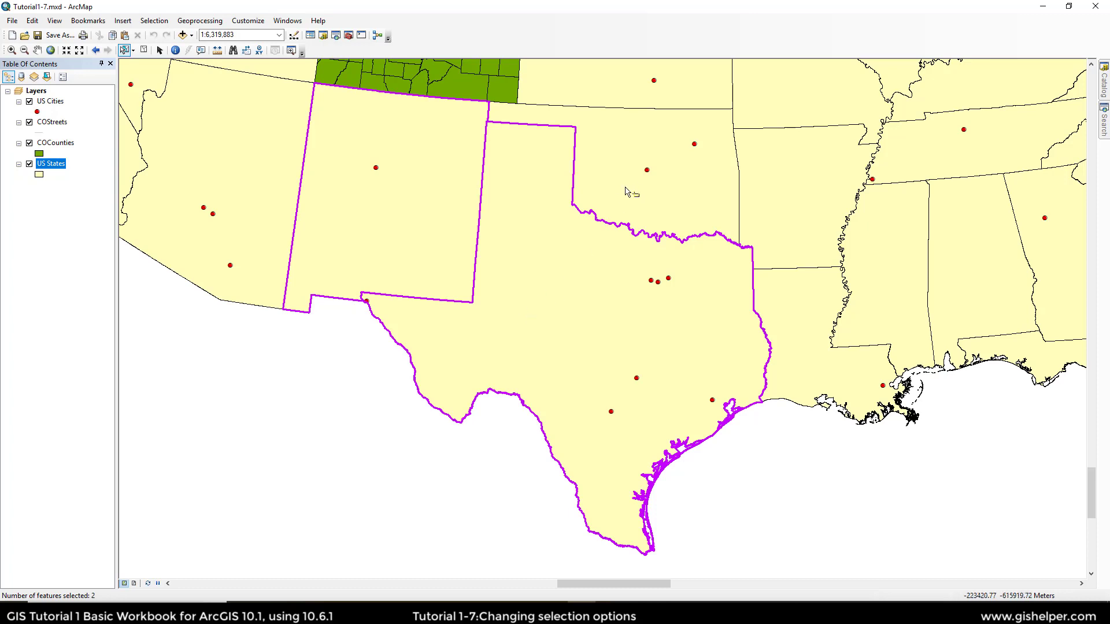
left_click(784, 249, "shift")
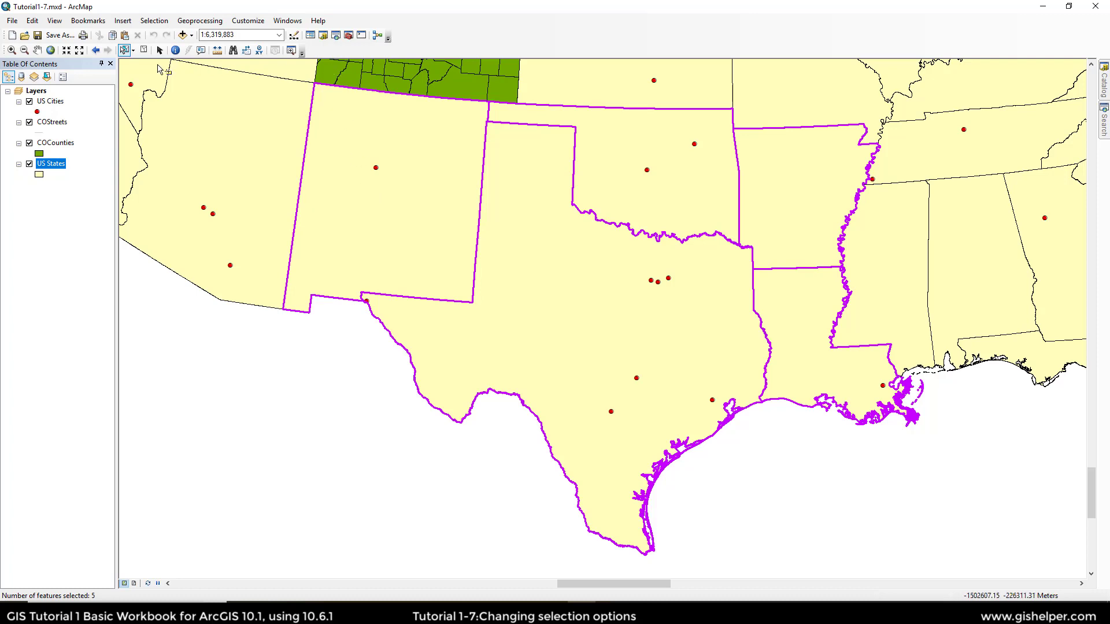
Step: Find the Zoom To Selected Features command in the Selection category and add it to the Tools toolbar beside the Select Features tool
left_click(302, 55)
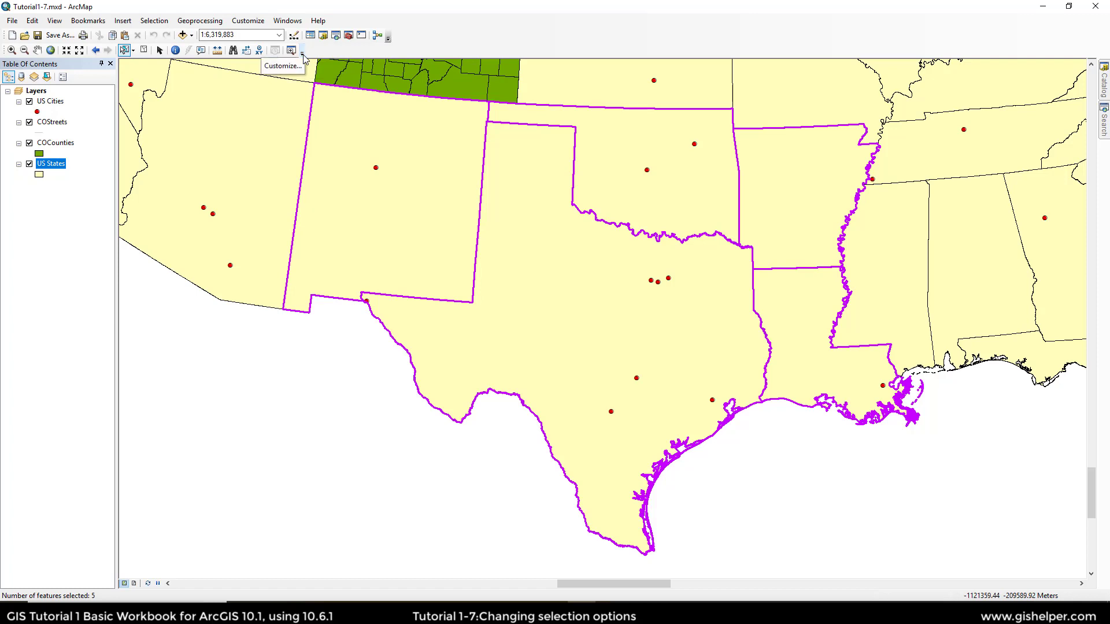
left_click(299, 68)
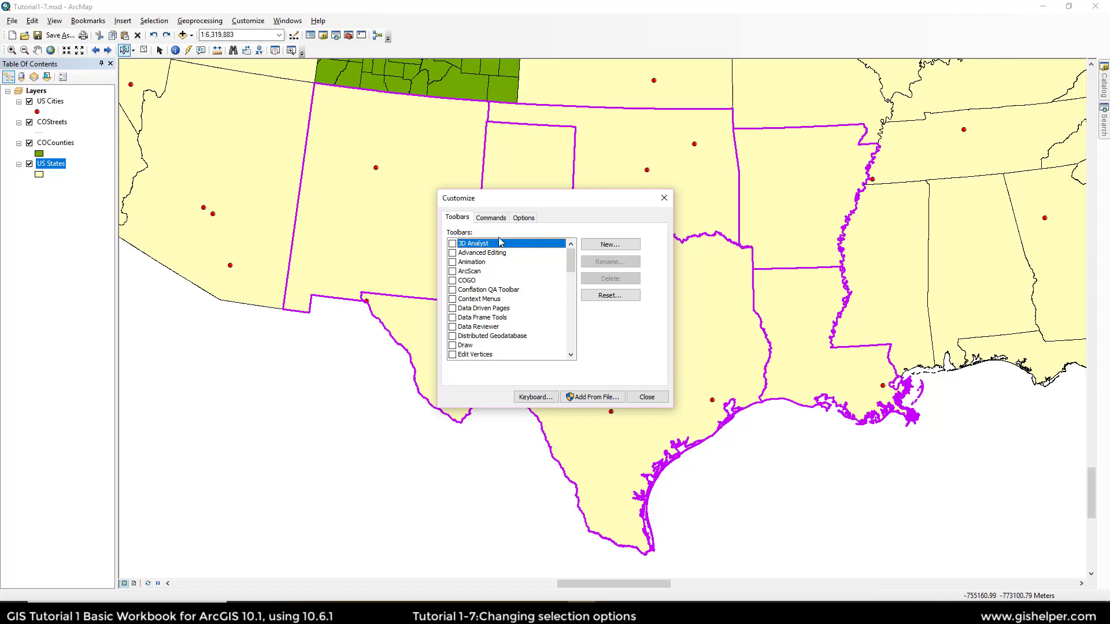
left_click(491, 218)
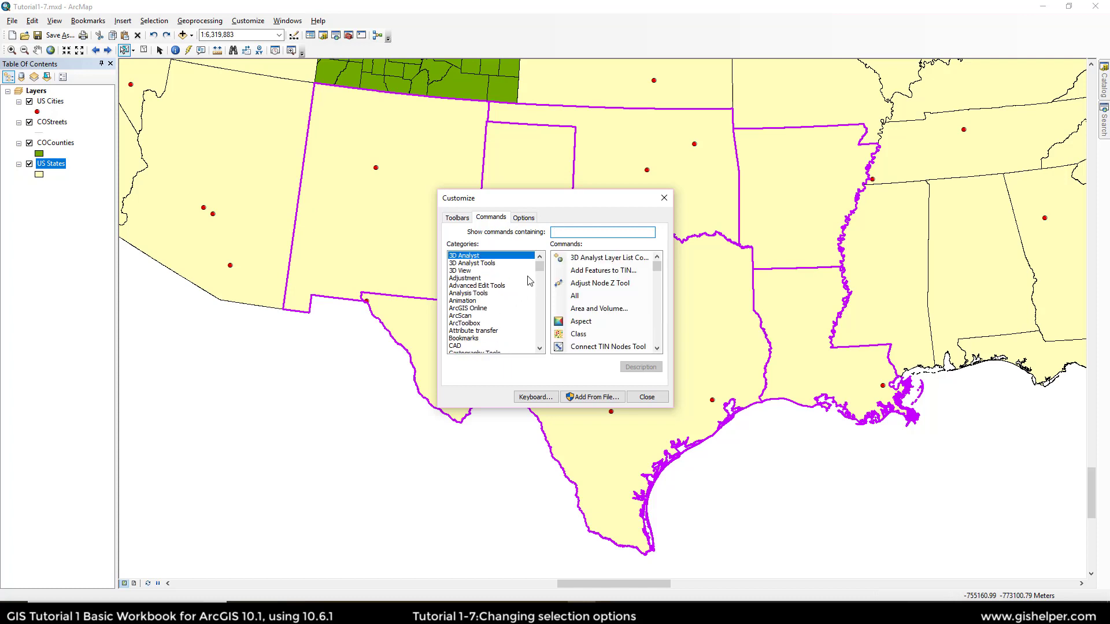
left_click_drag(539, 273, 538, 329)
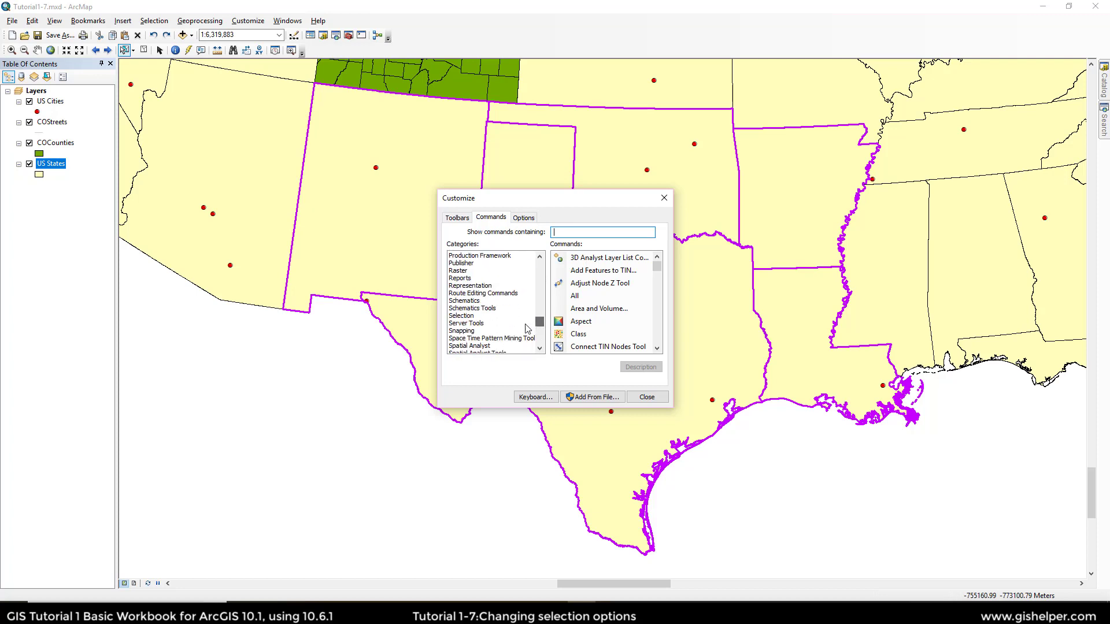
left_click(485, 316)
left_click(583, 231)
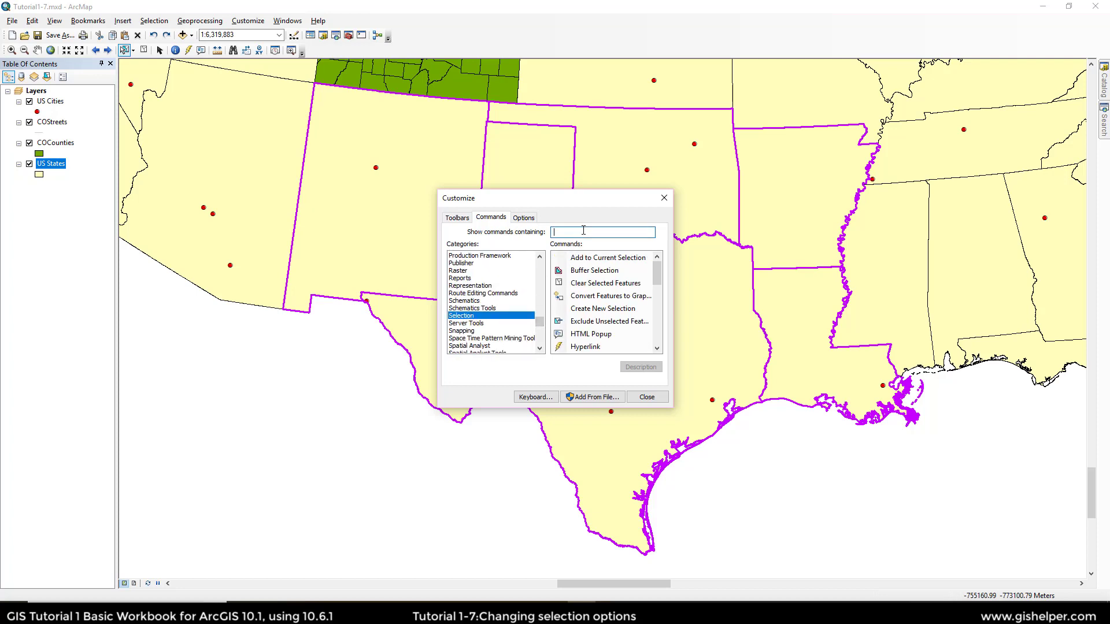
type("z")
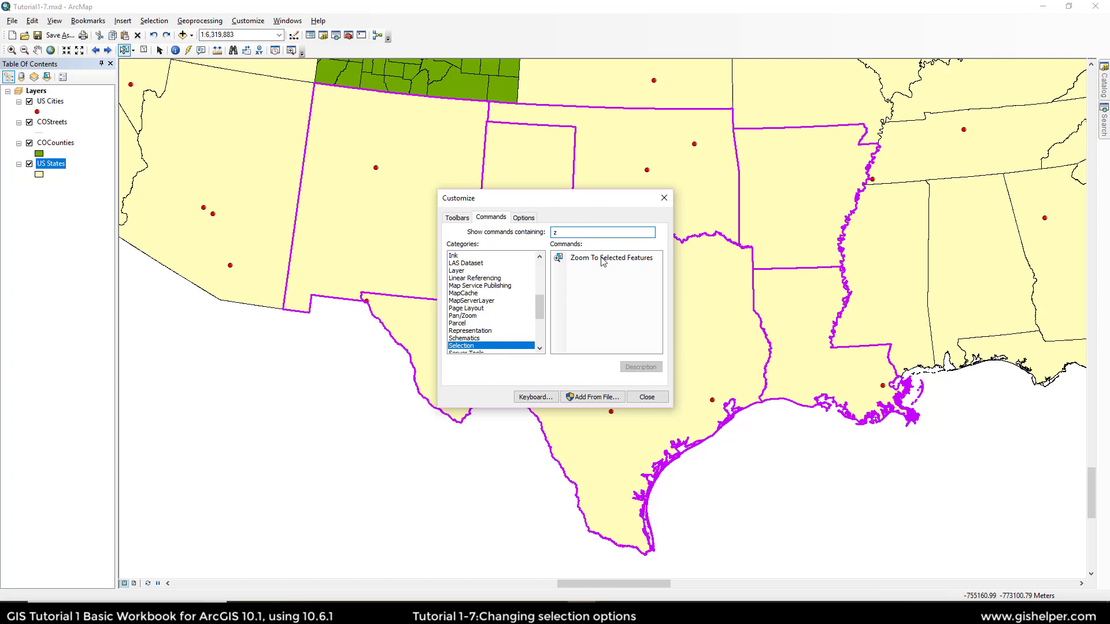
left_click_drag(603, 262, 143, 52)
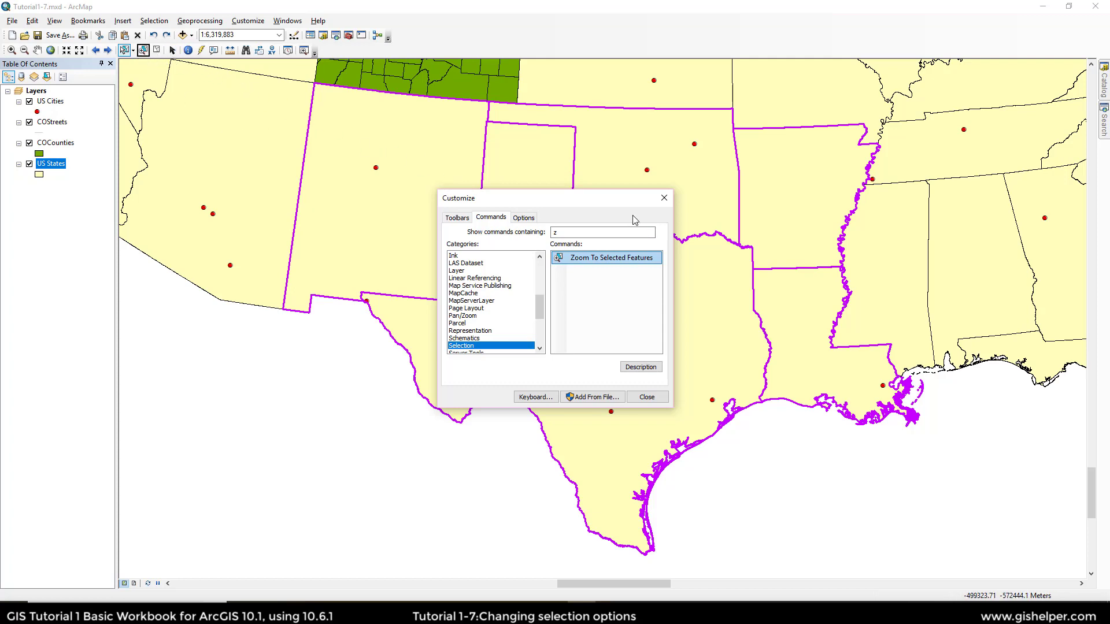
left_click(645, 397)
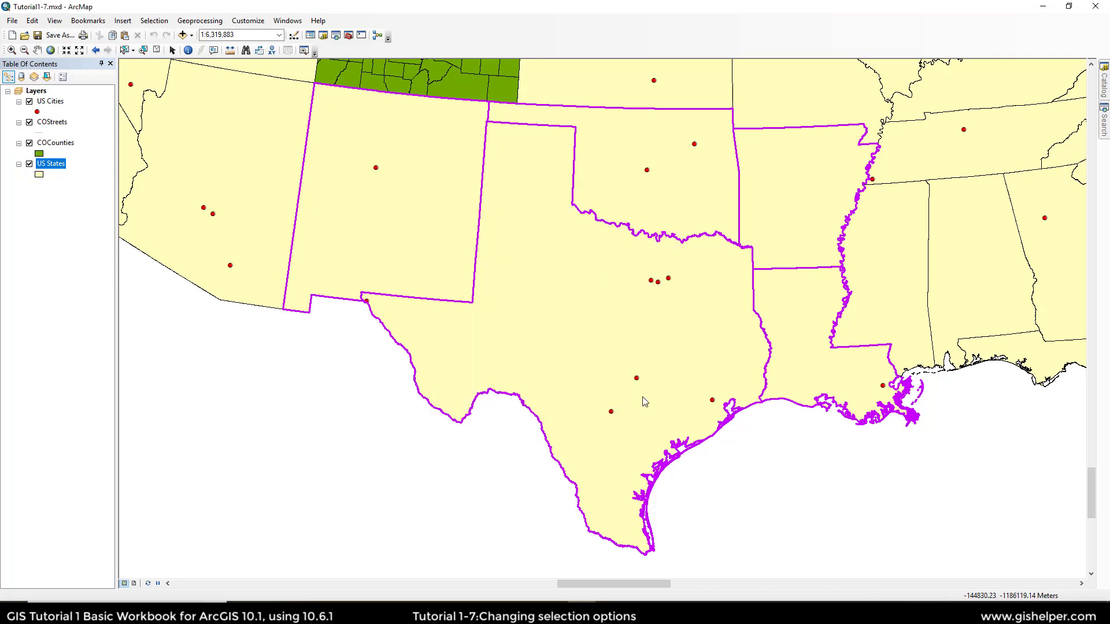
Step: Return to the previous full-country extent and zoom to the selected states with the newly added command
left_click(96, 50)
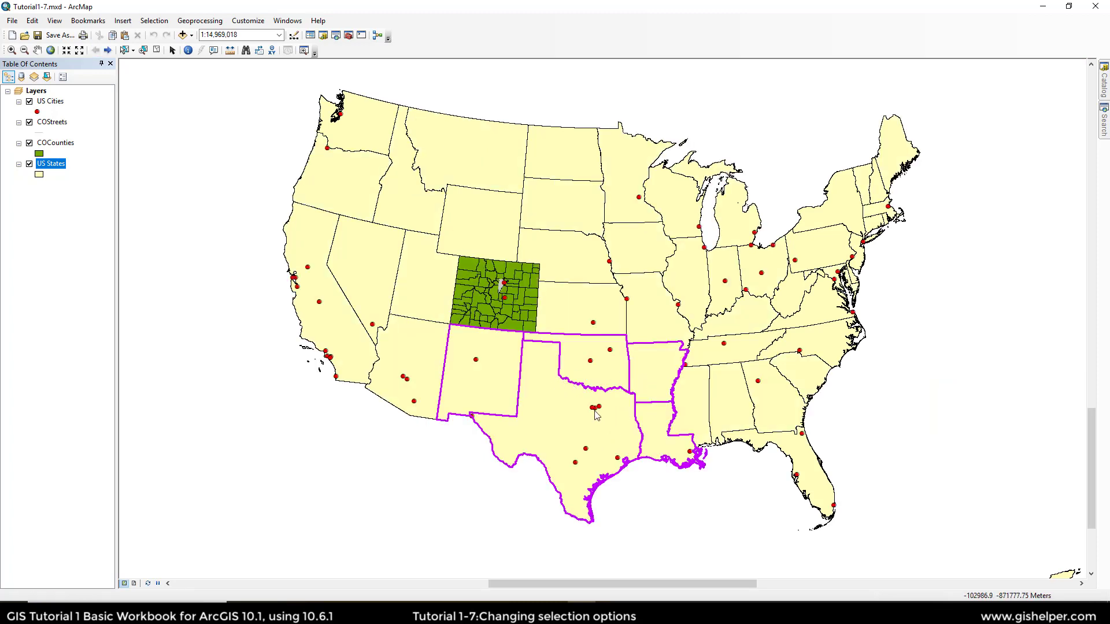
left_click(143, 51)
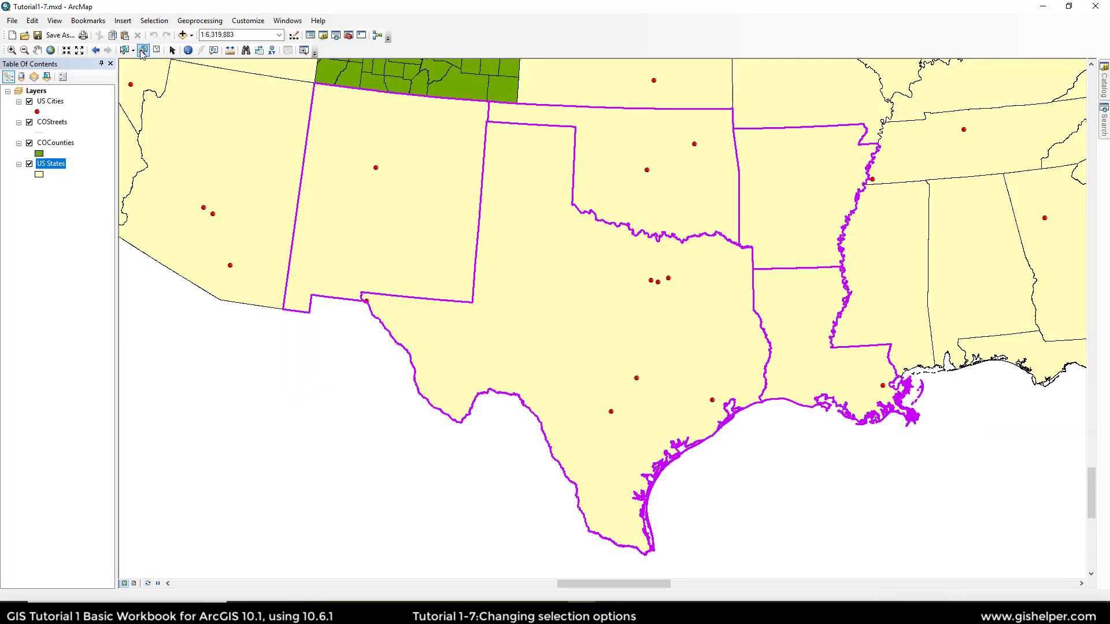
Step: Zoom to the selected states using the US States layer's own selection commands
left_click(152, 22)
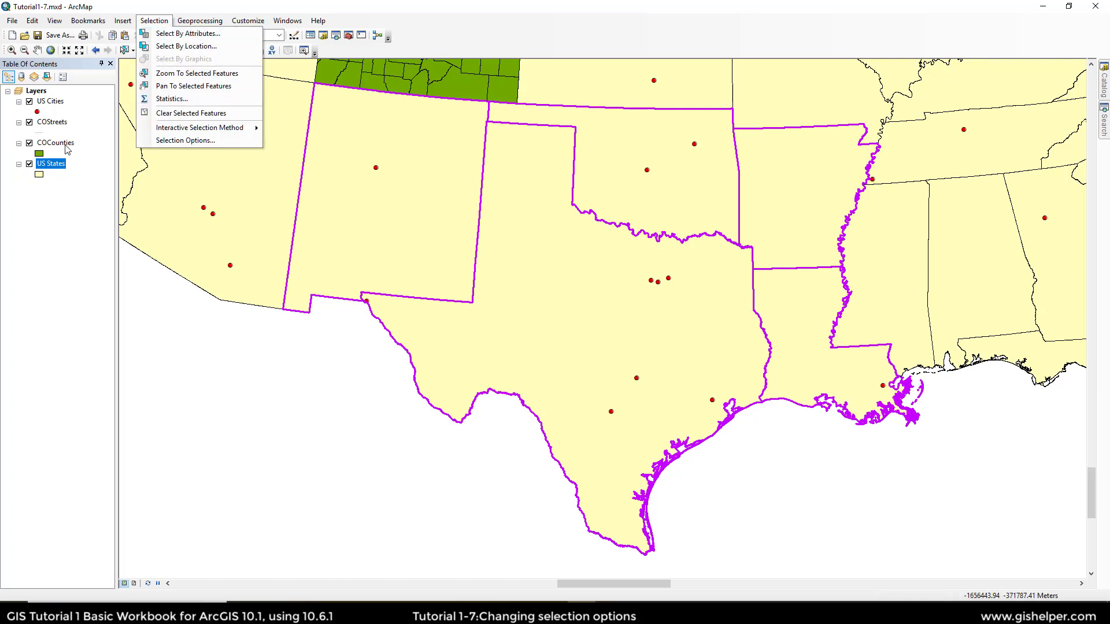
right_click(60, 170)
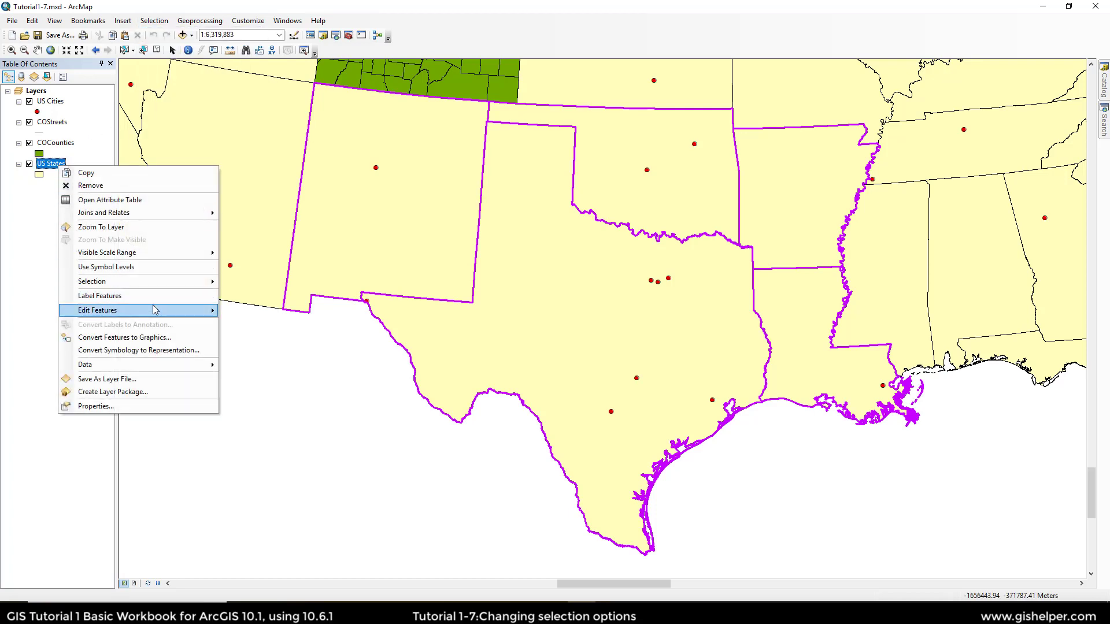
mouse_move(160, 280)
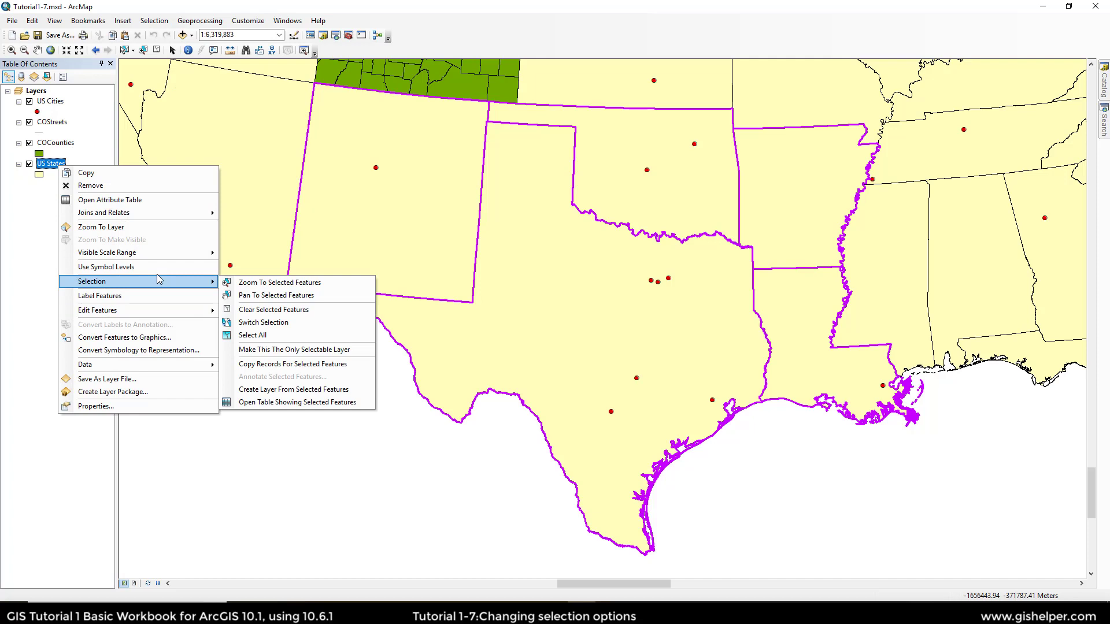
left_click(258, 282)
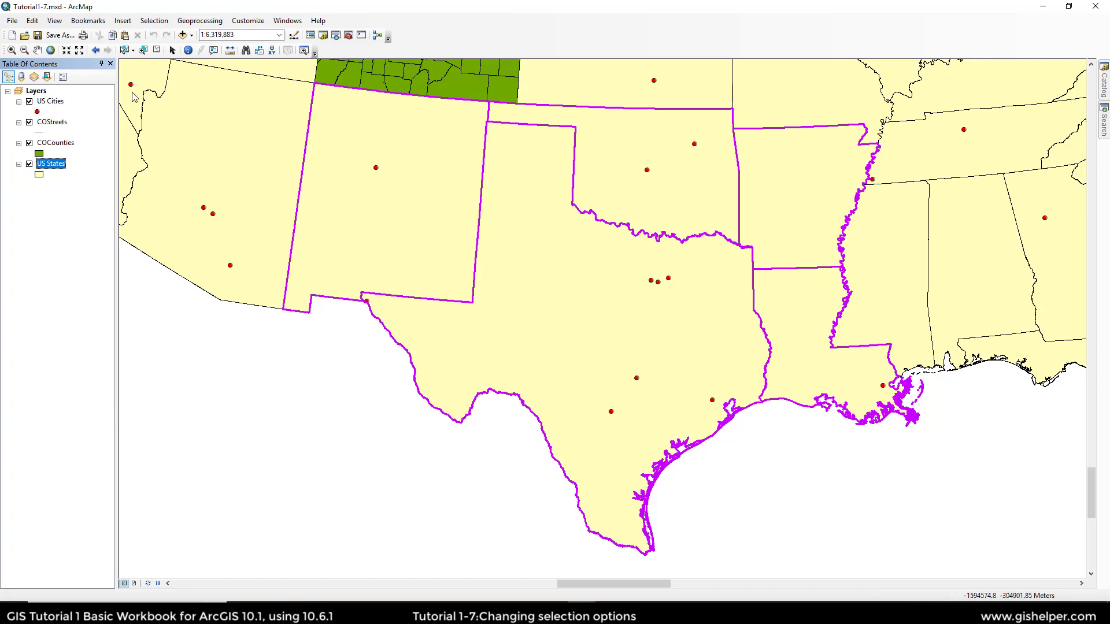
Step: Check how the US States layer displays selected features, and clear the current state selection
left_click(156, 51)
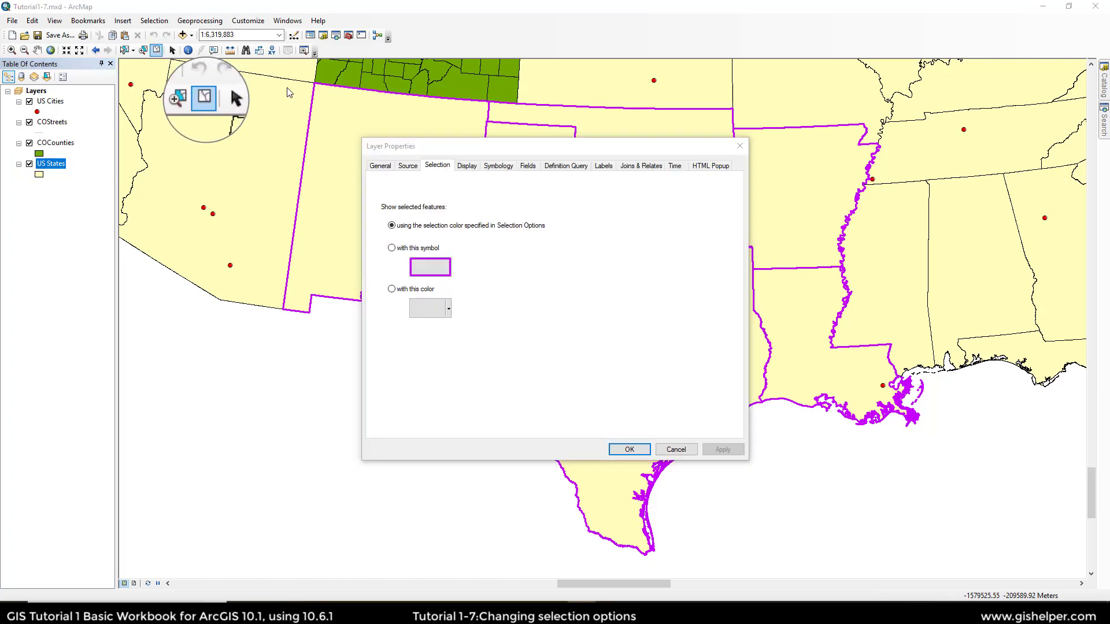
left_click(737, 149)
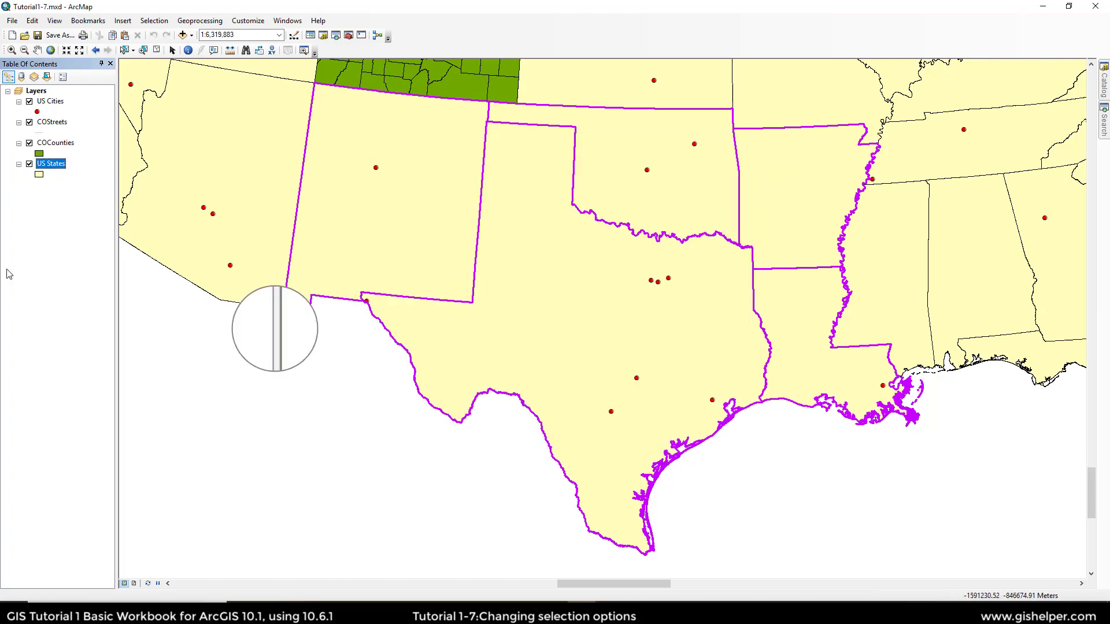
left_click(32, 240)
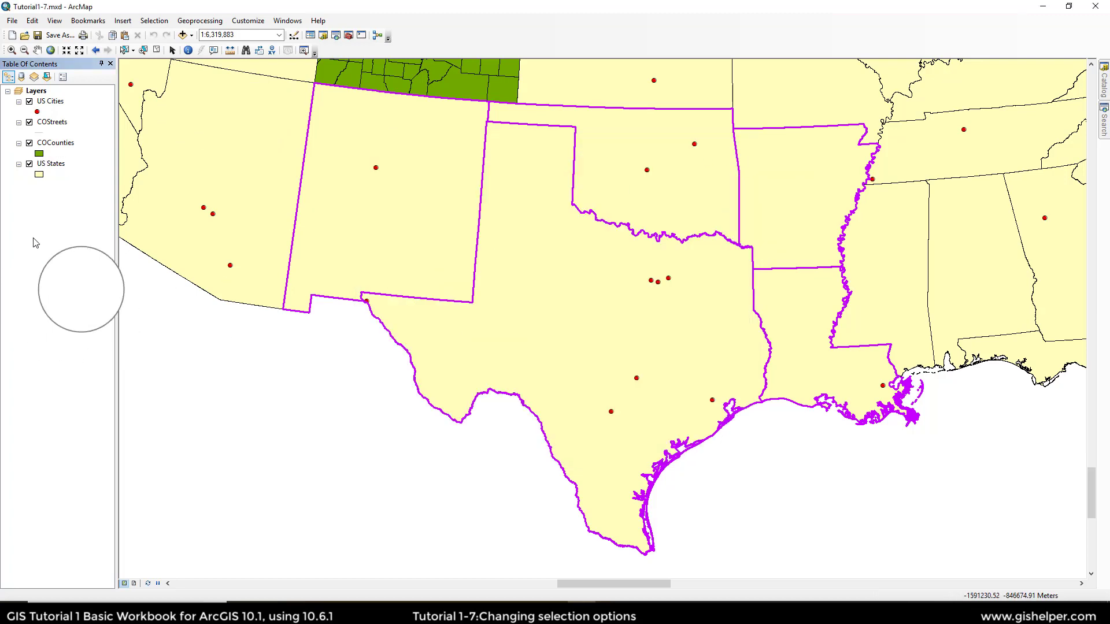
left_click(156, 51)
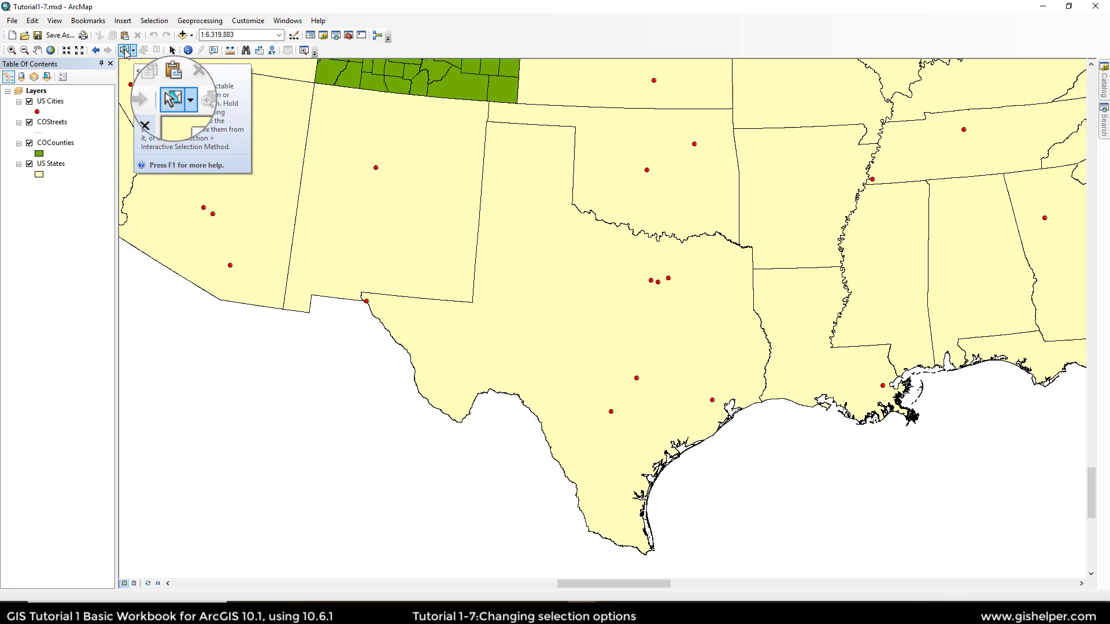
Step: Set the default selection color in the Selection Options to cyan with RGB values 0, 255, 255
left_click(154, 21)
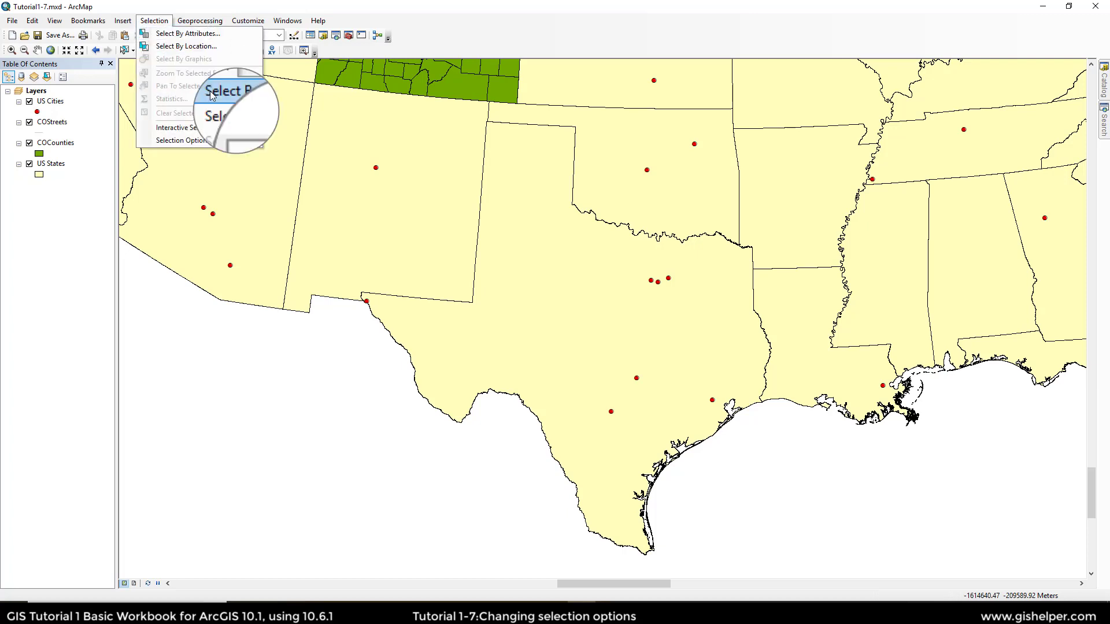
left_click(183, 140)
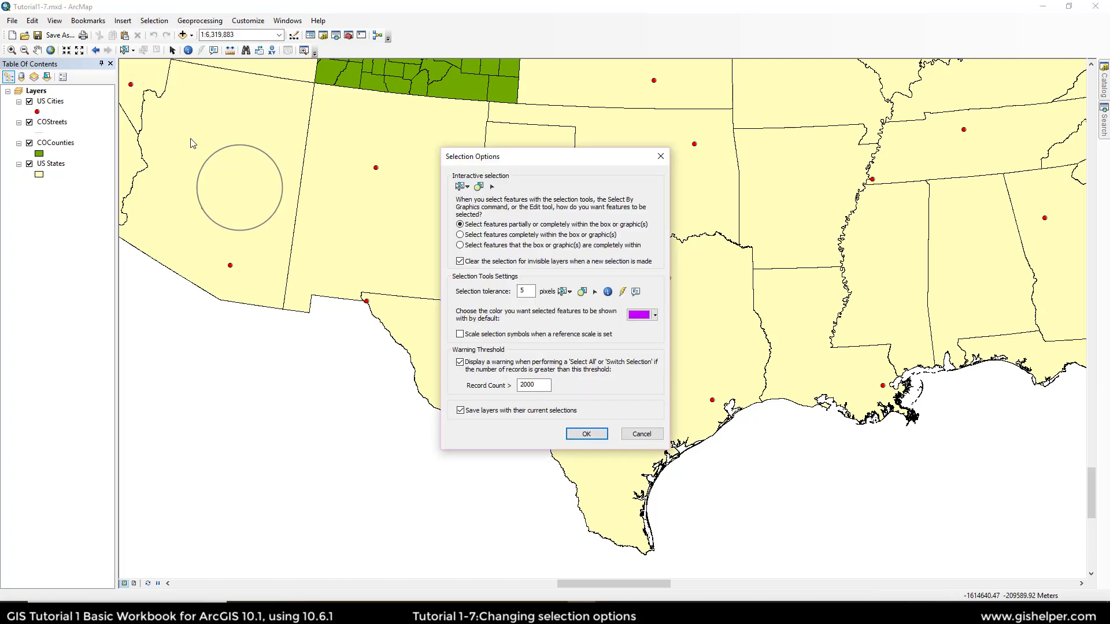
left_click(655, 315)
left_click(690, 456)
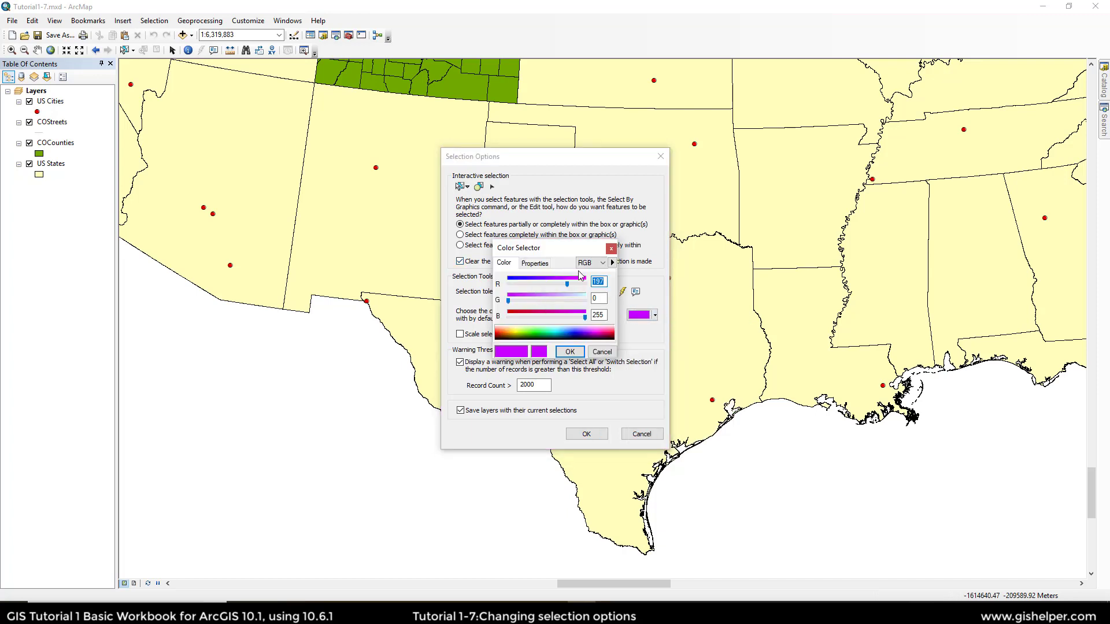
type("0")
double_click(593, 298)
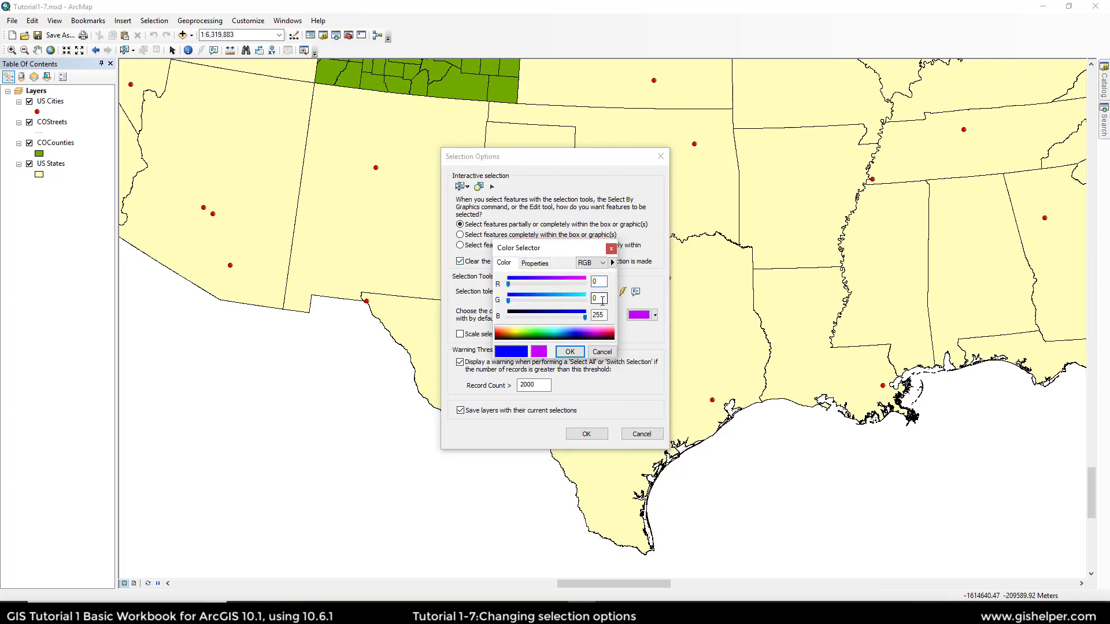
type("255")
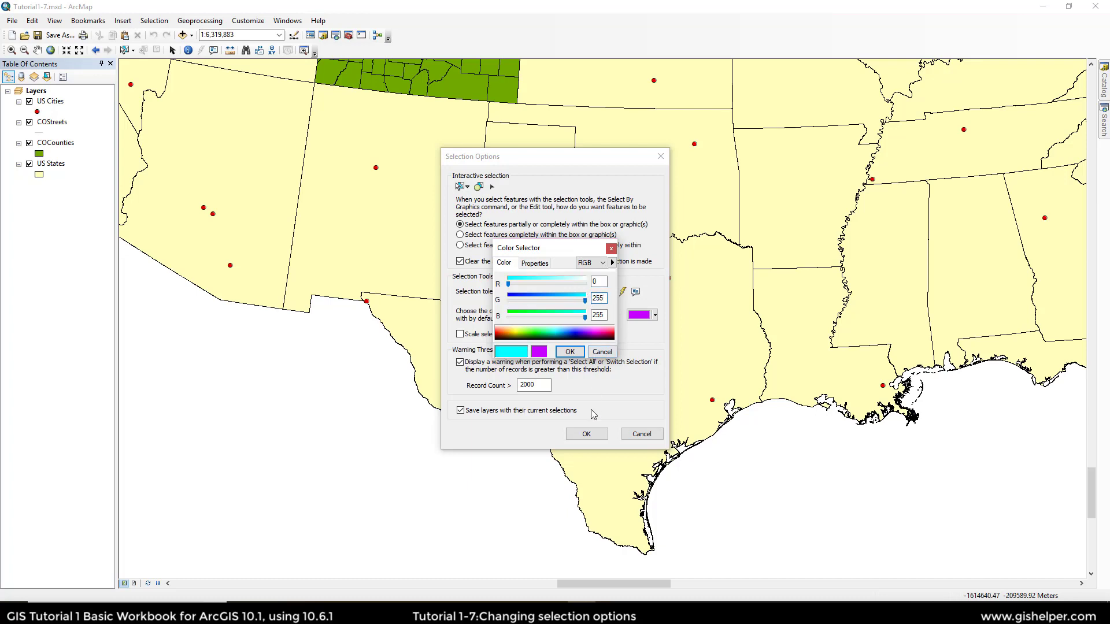
left_click(577, 353)
left_click(586, 433)
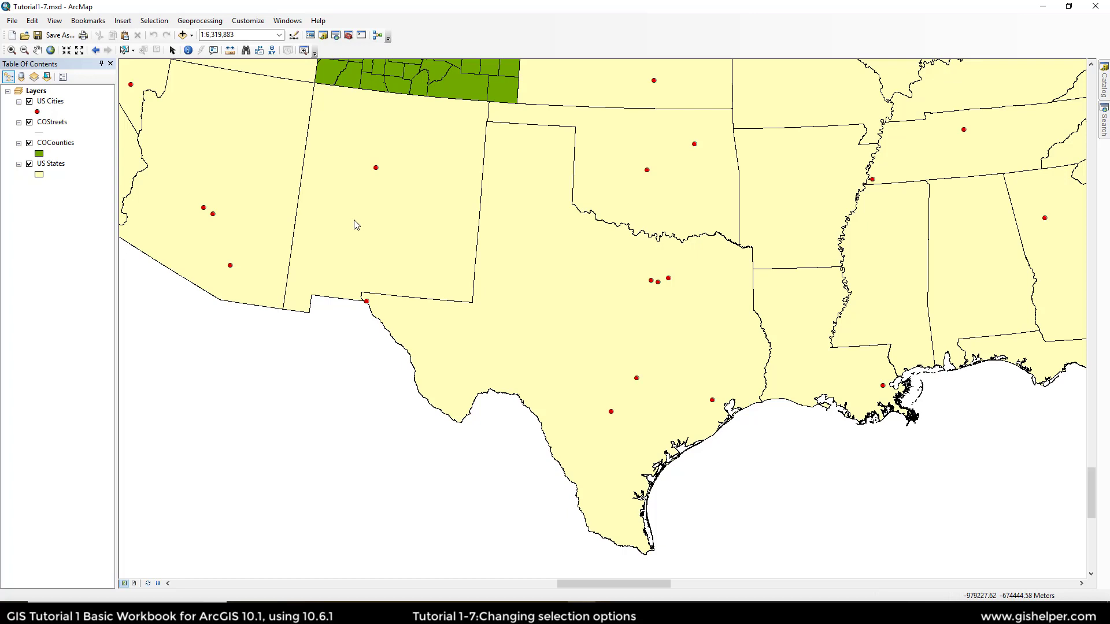
Step: Show selected features of the US Cities layer with a purple Square 2 symbol instead of the default selection color
right_click(52, 103)
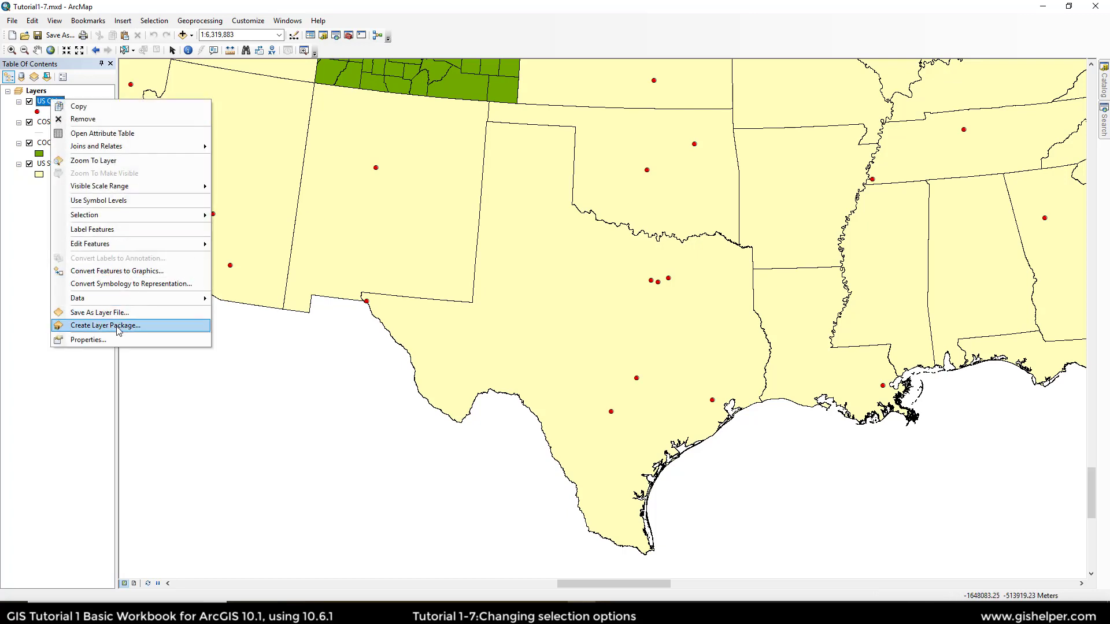
left_click(27, 218)
double_click(55, 104)
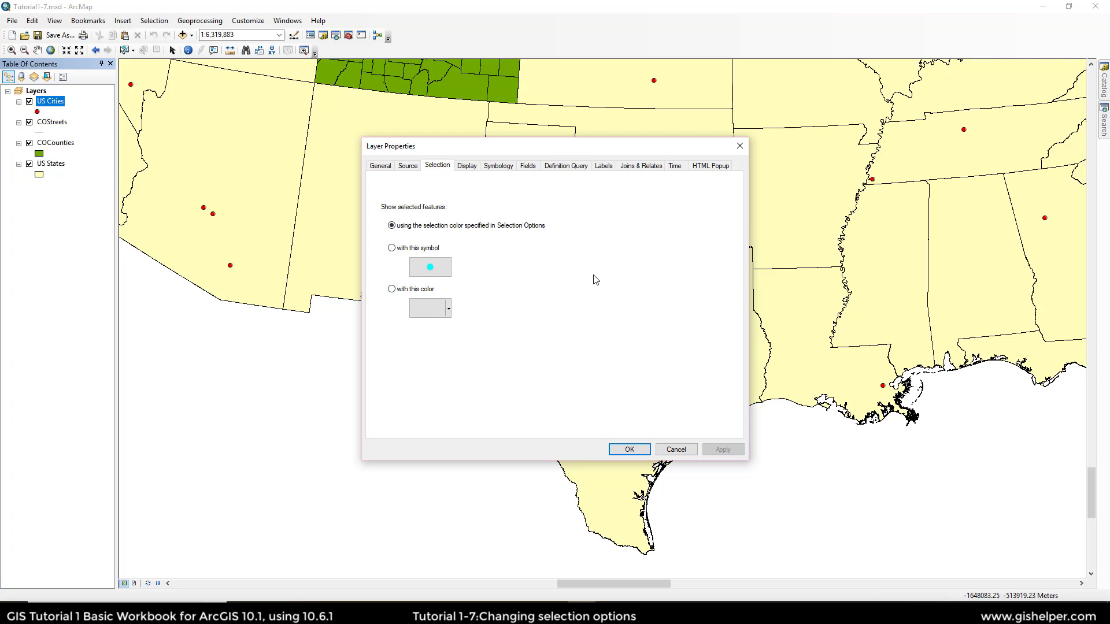
left_click(387, 167)
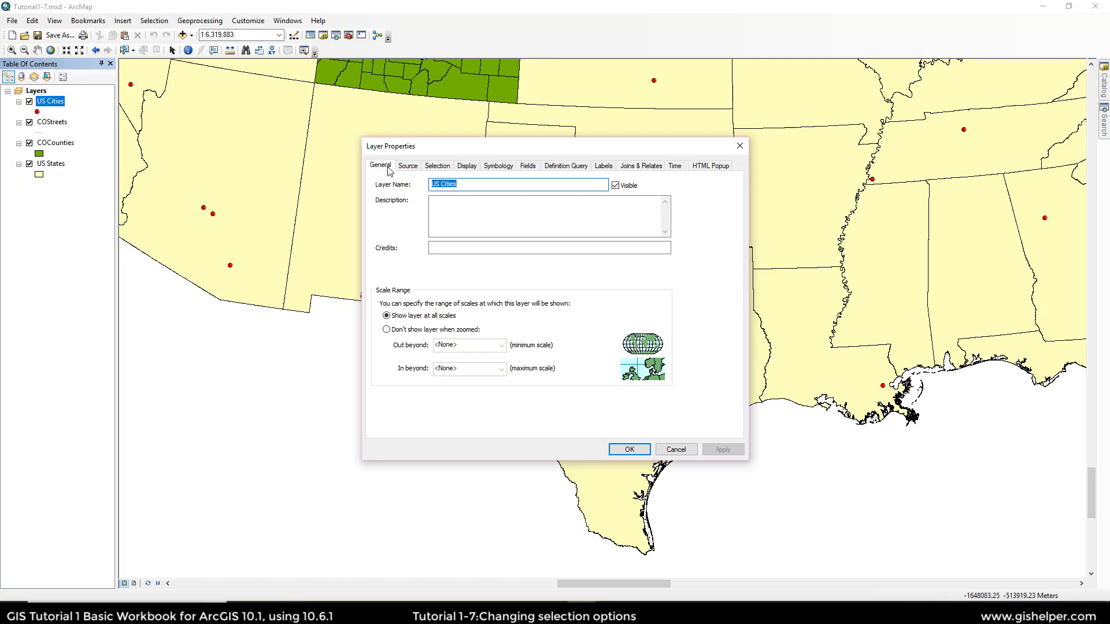
left_click(436, 166)
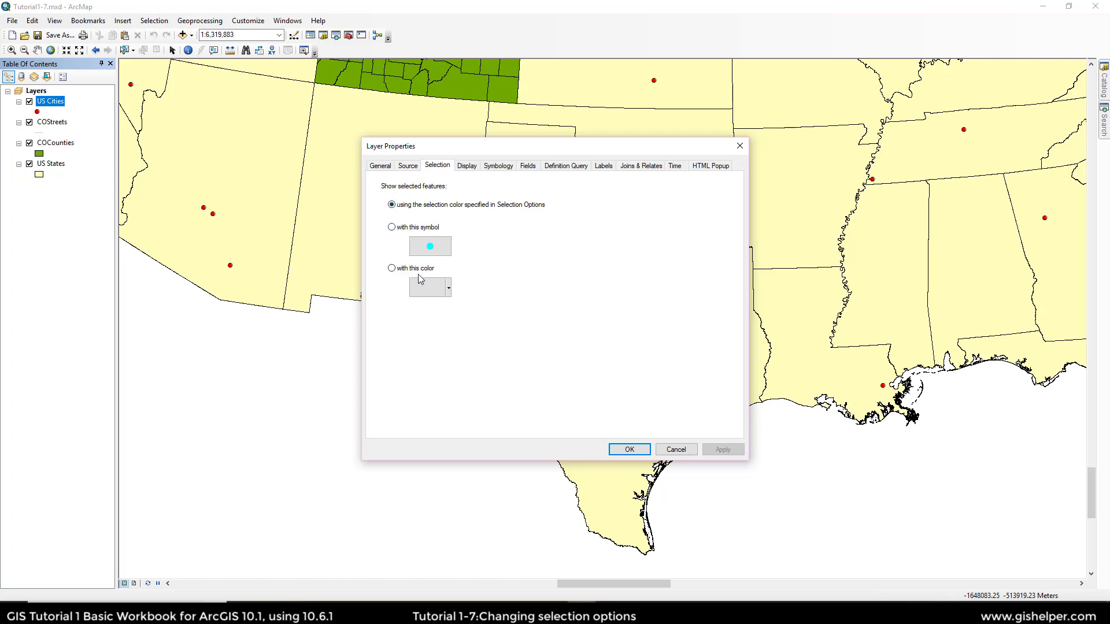
left_click(407, 229)
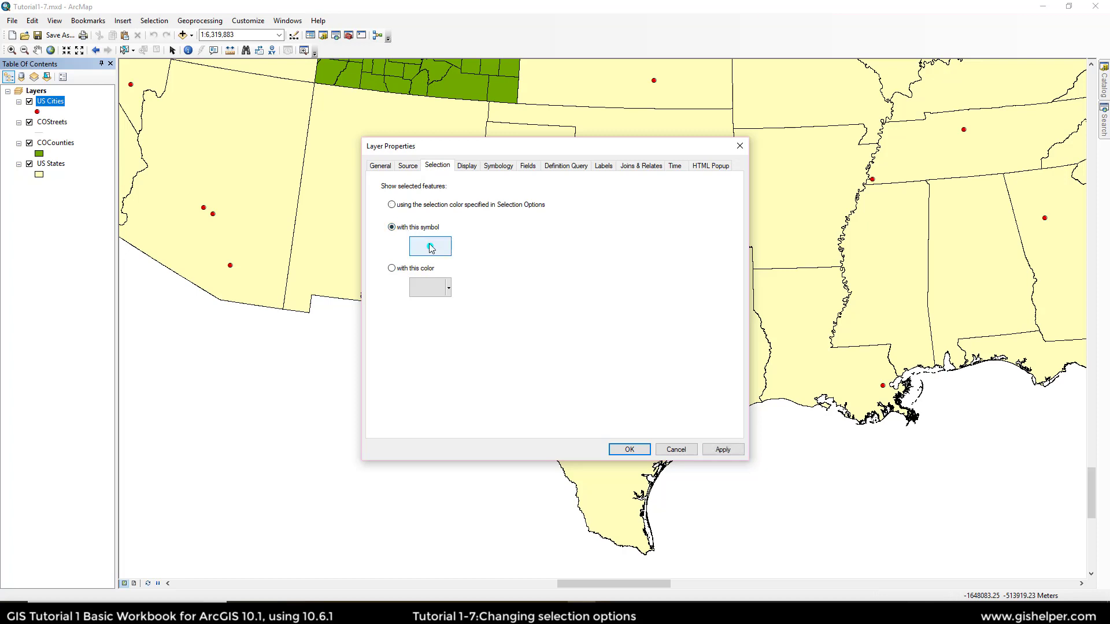
left_click(429, 247)
left_click(531, 334)
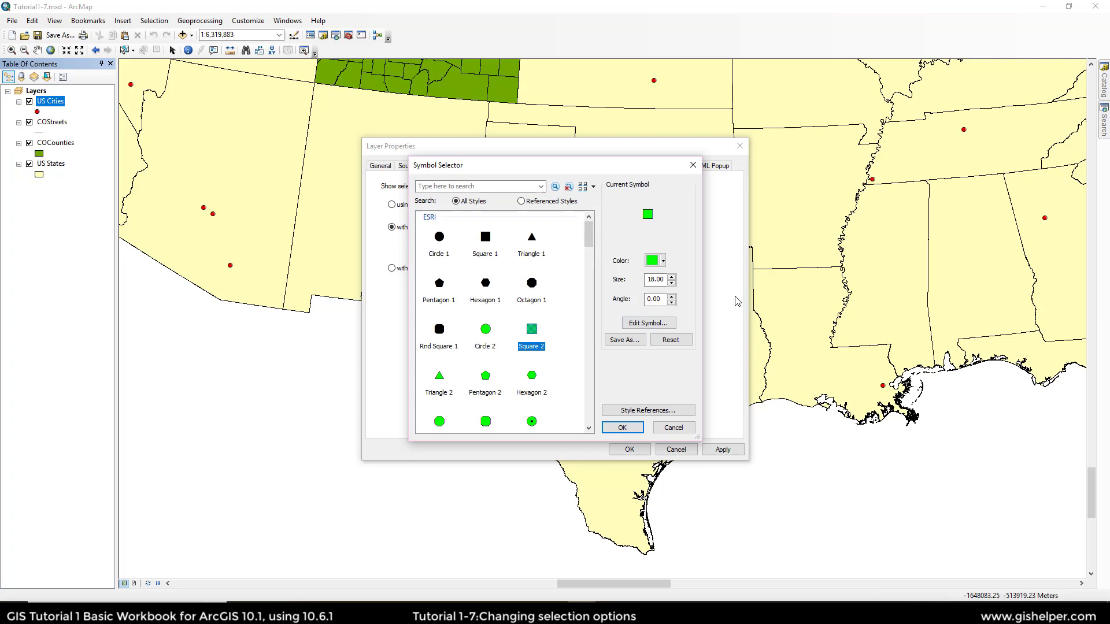
left_click(662, 260)
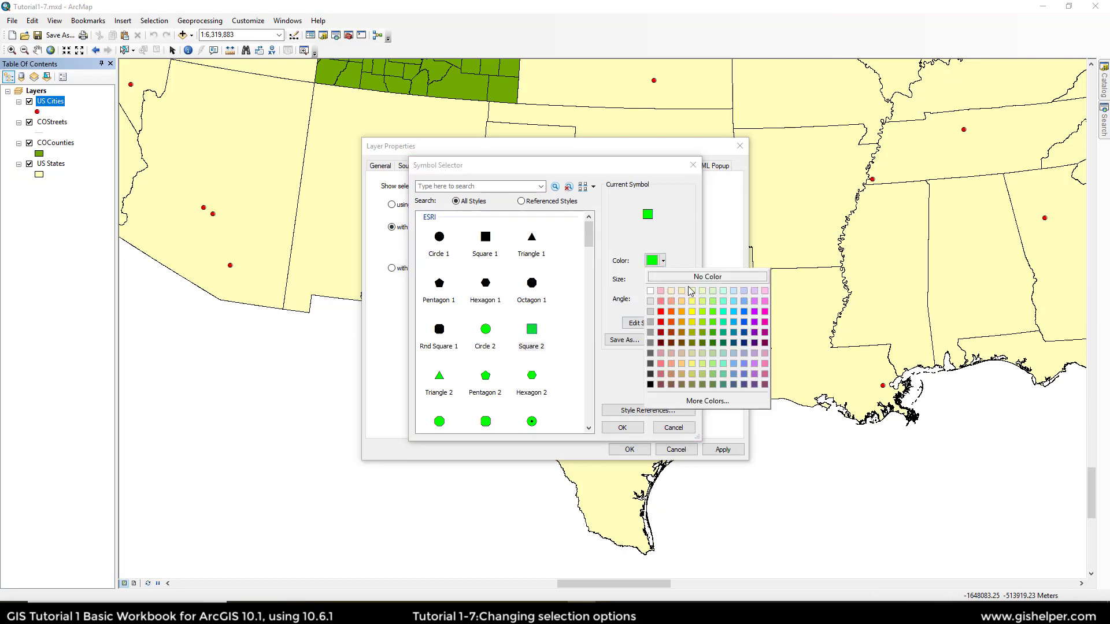
left_click(754, 312)
left_click(622, 428)
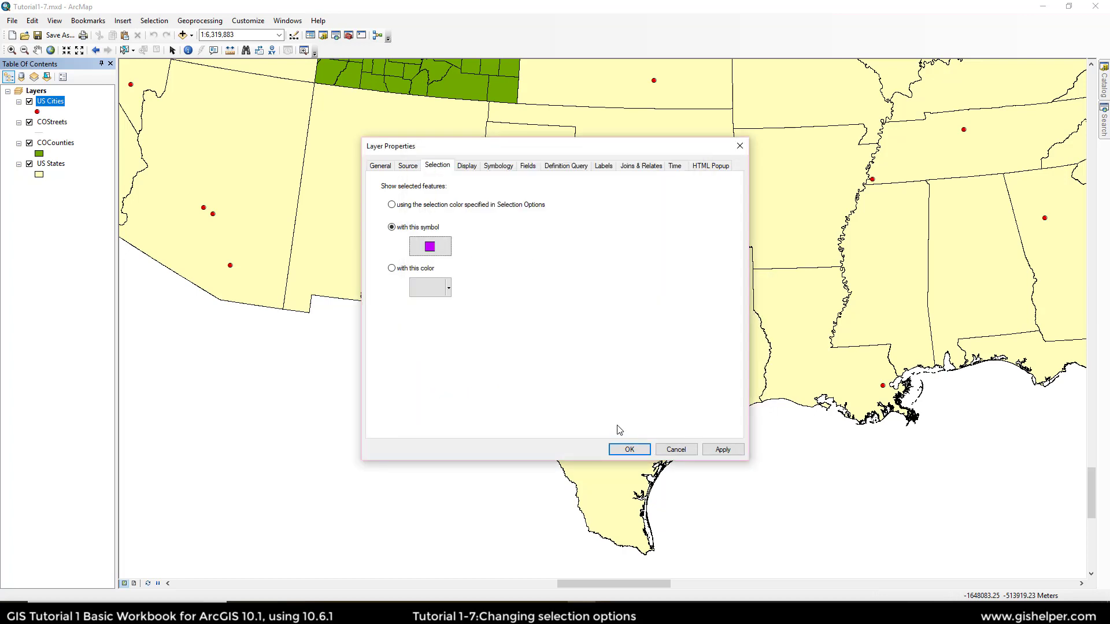
left_click(629, 449)
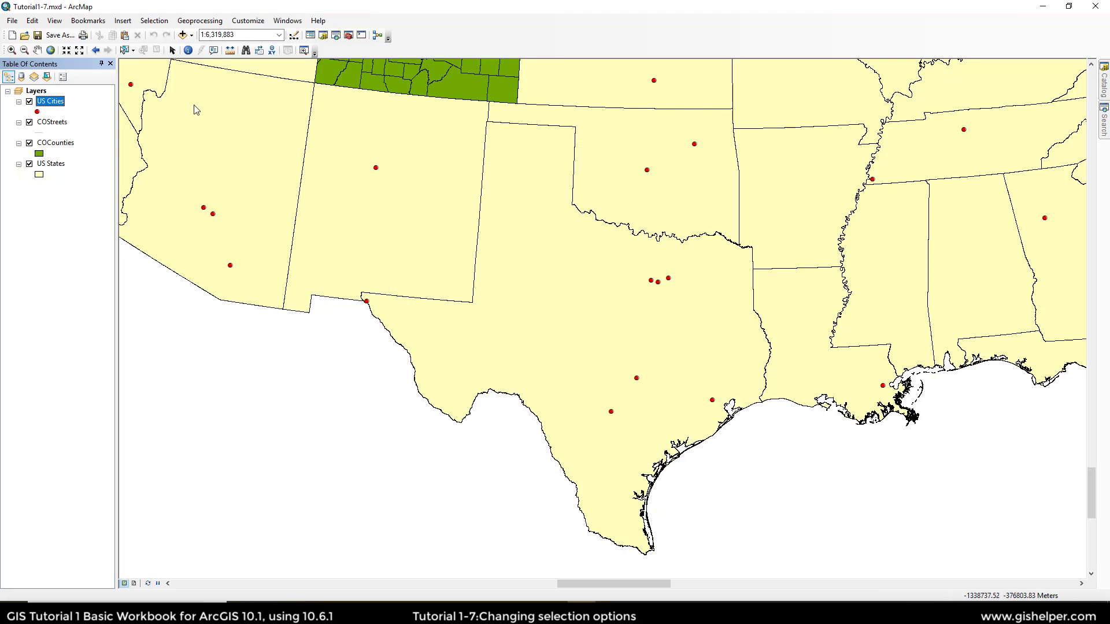
Step: Select Texas and its cluster of three northern cities with a small box around the cities
left_click(125, 50)
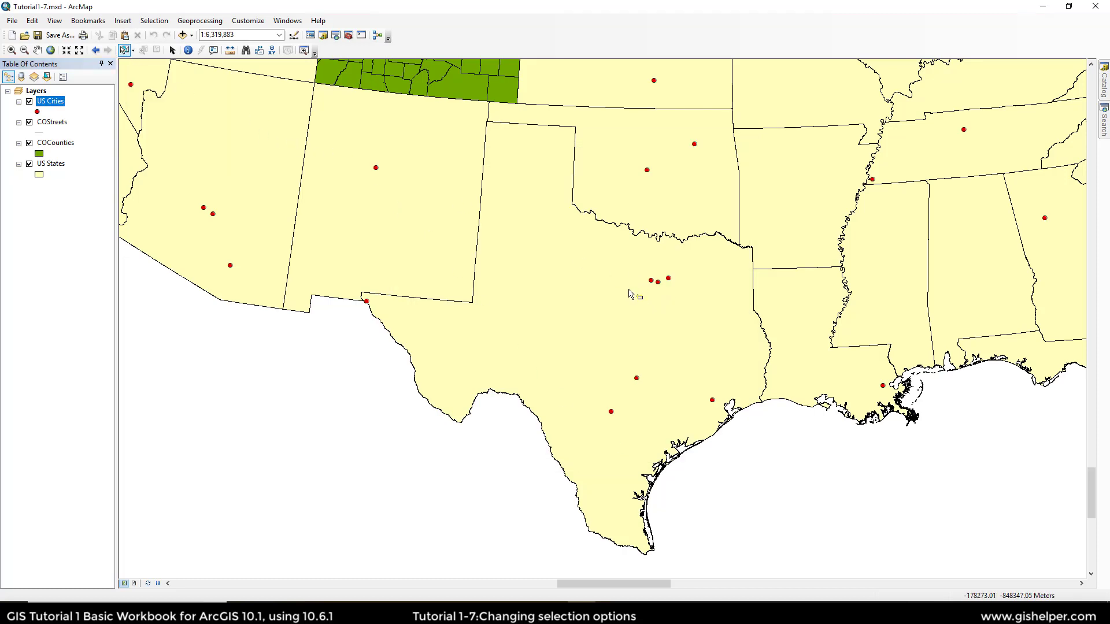
left_click_drag(628, 258, 675, 301)
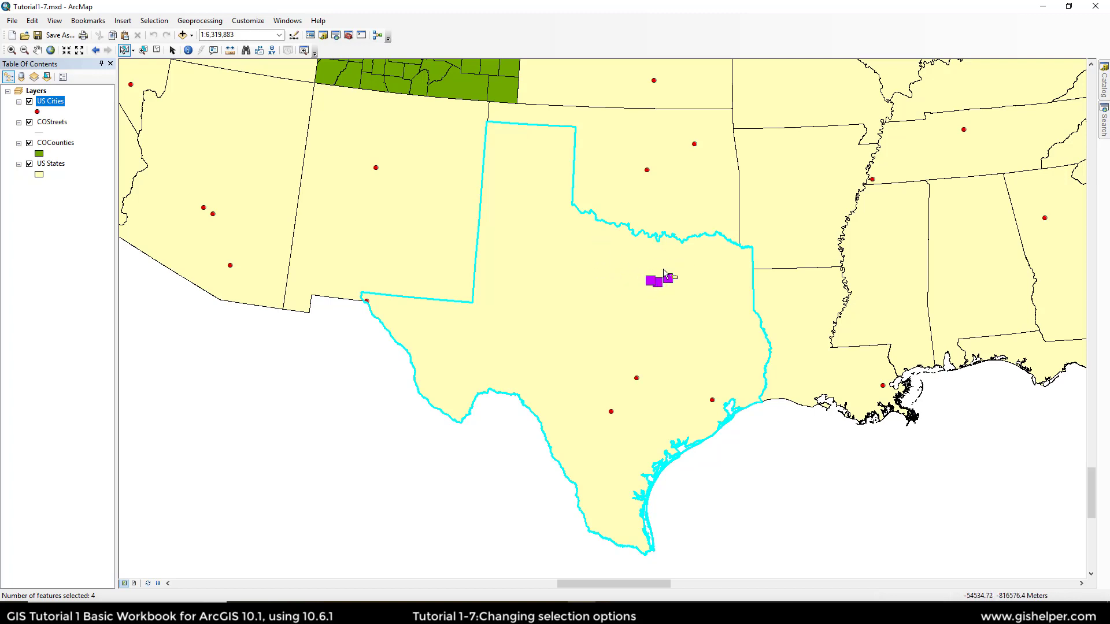
Step: Paste a copy of the US Cities layer into the Layers data frame and limit it with the definition query CAPITAL = 'State'
right_click(57, 104)
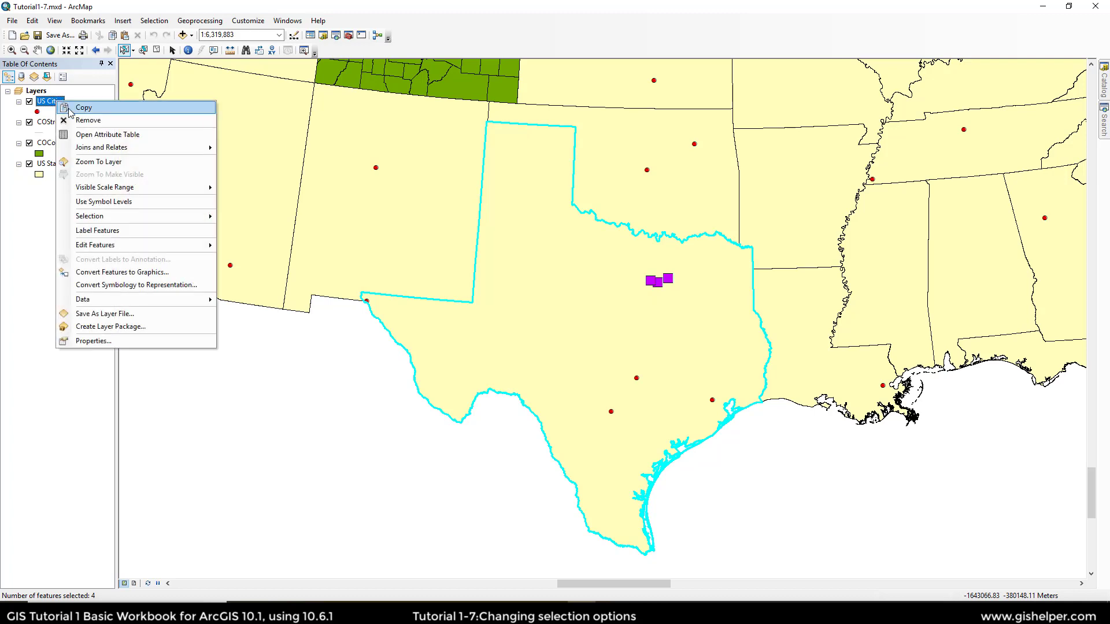
left_click(68, 108)
right_click(41, 90)
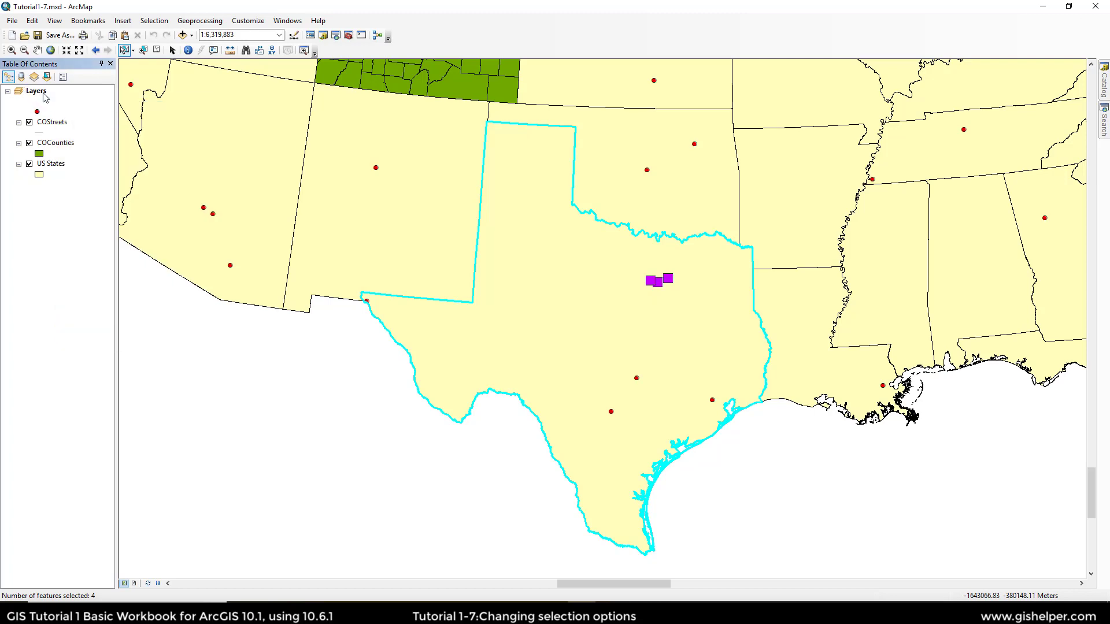
left_click(69, 141)
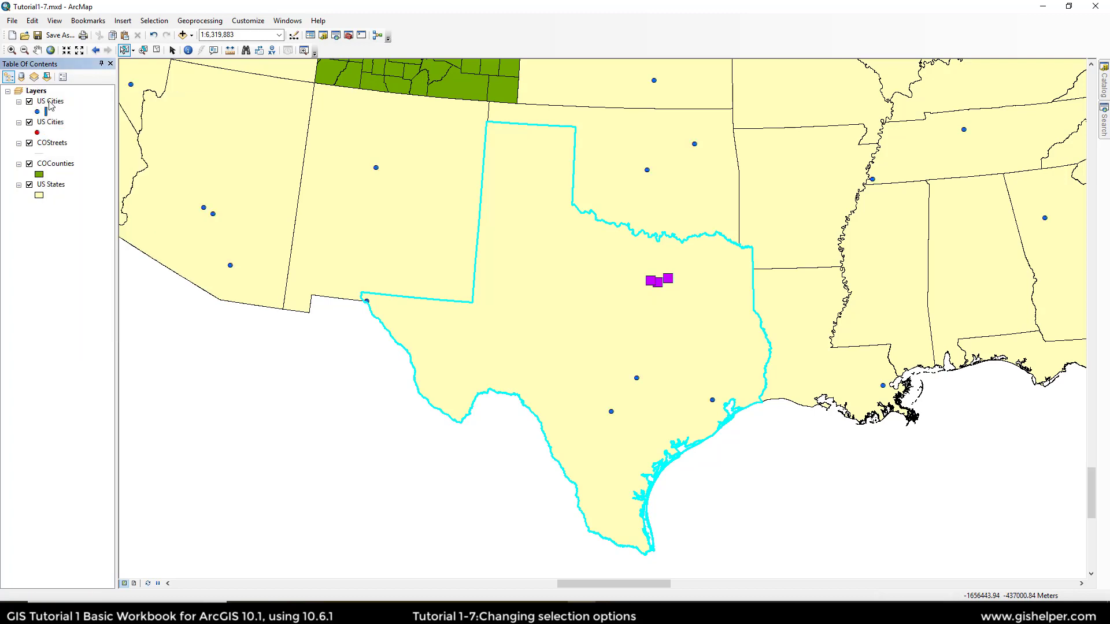
left_click(50, 102)
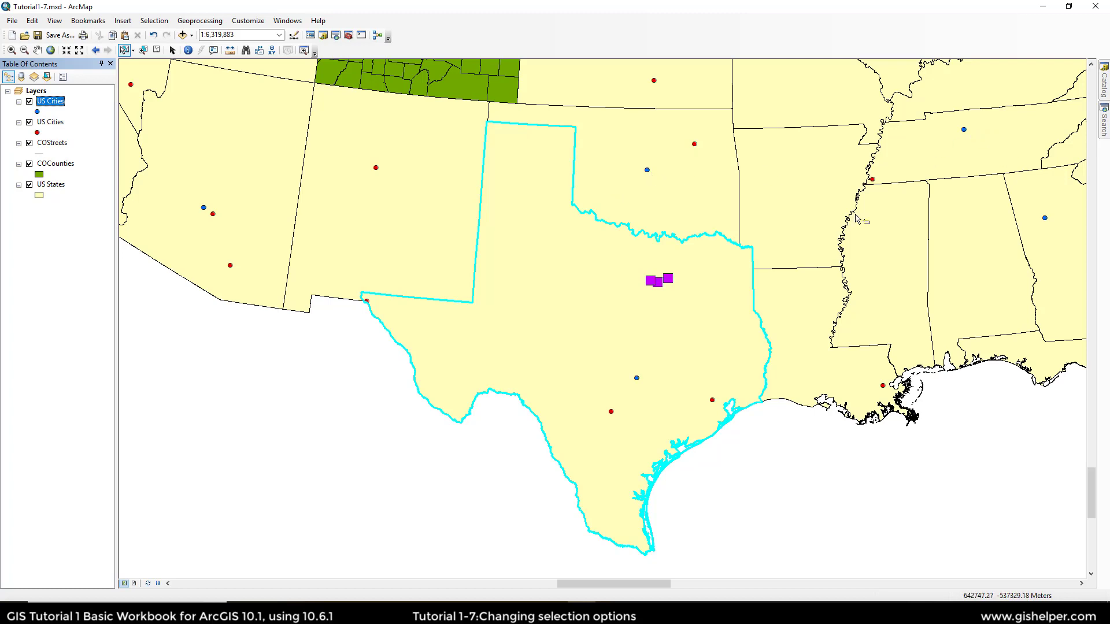
Step: Replace the selection by drawing a box over the cities in eastern Texas, from the northern cluster to the southern ones
left_click(548, 297)
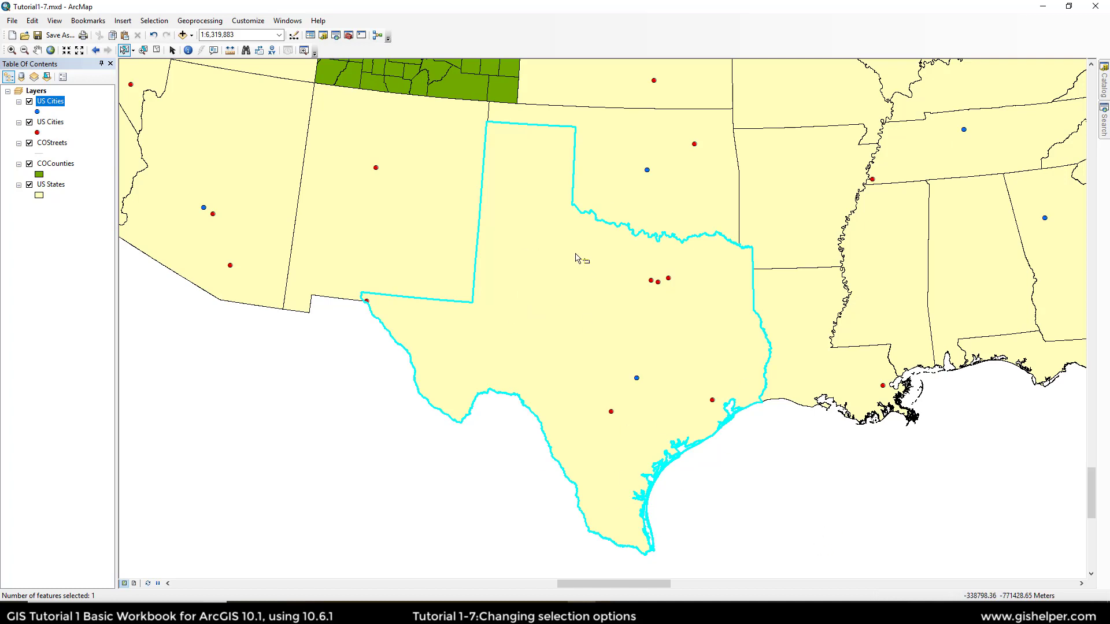
left_click_drag(556, 242, 730, 421)
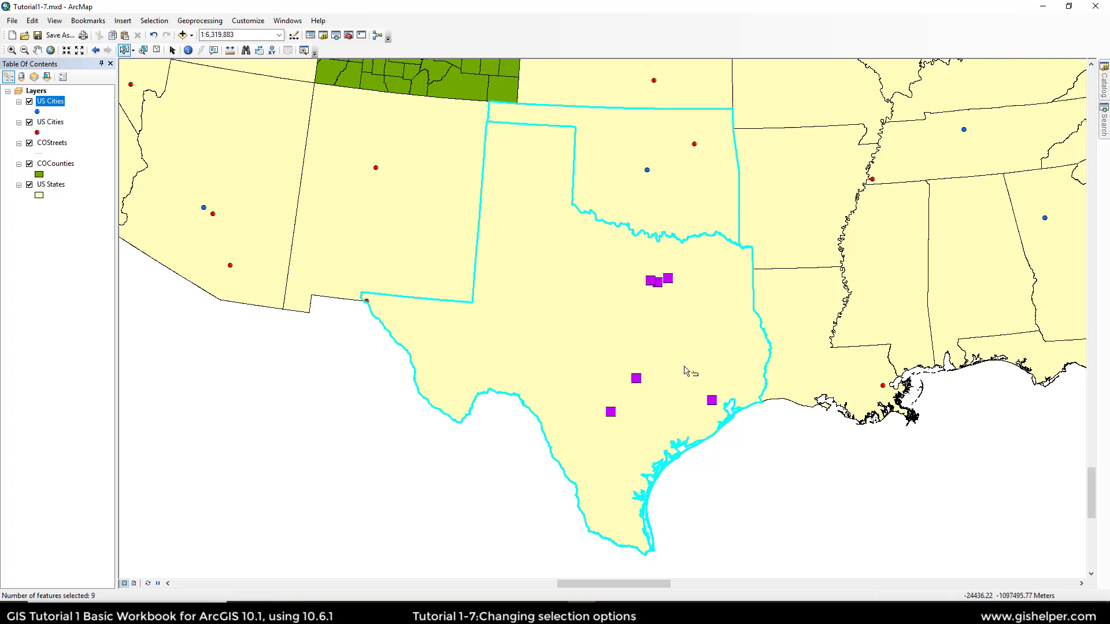
Step: Set the selection symbol of the state-capitals copy of US Cities to a purple Triangle 1
double_click(49, 102)
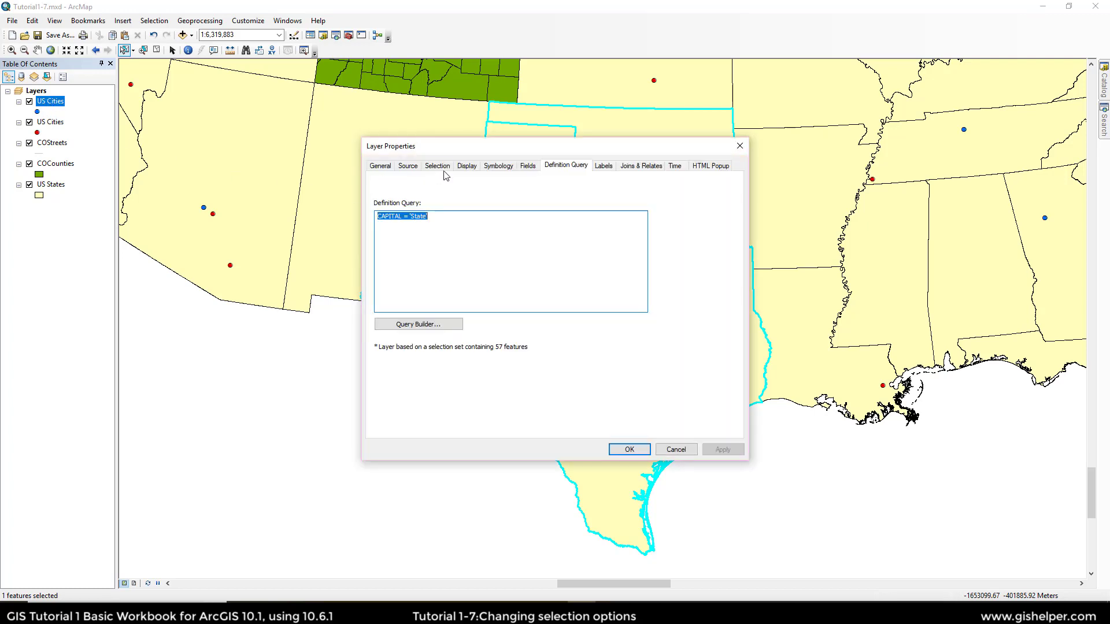
left_click(442, 167)
left_click(437, 242)
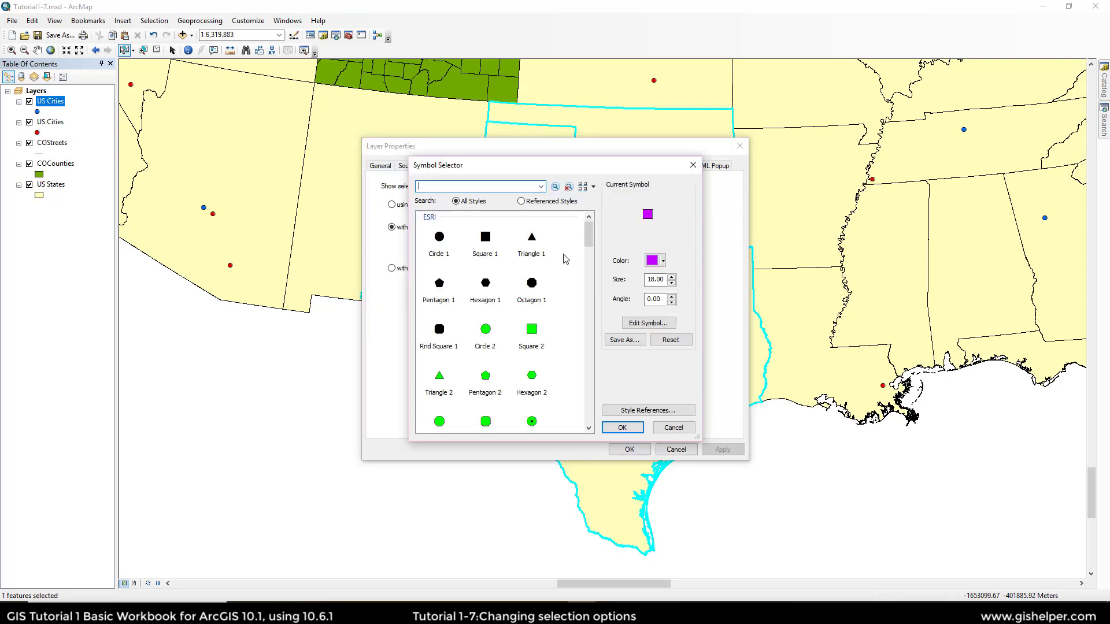
left_click(538, 257)
left_click(657, 261)
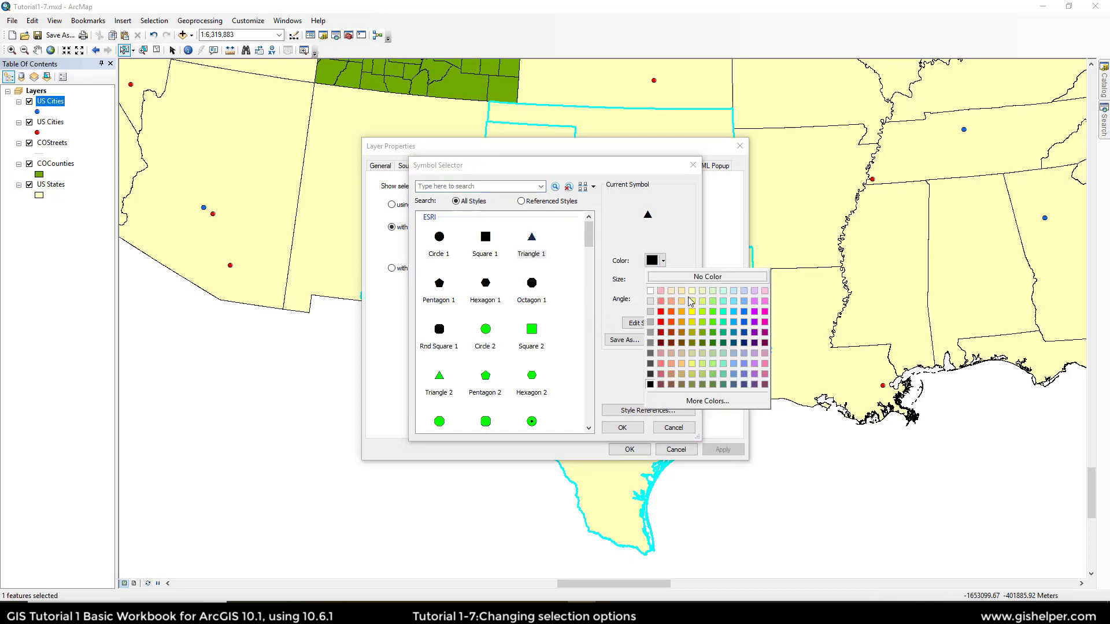
left_click(754, 312)
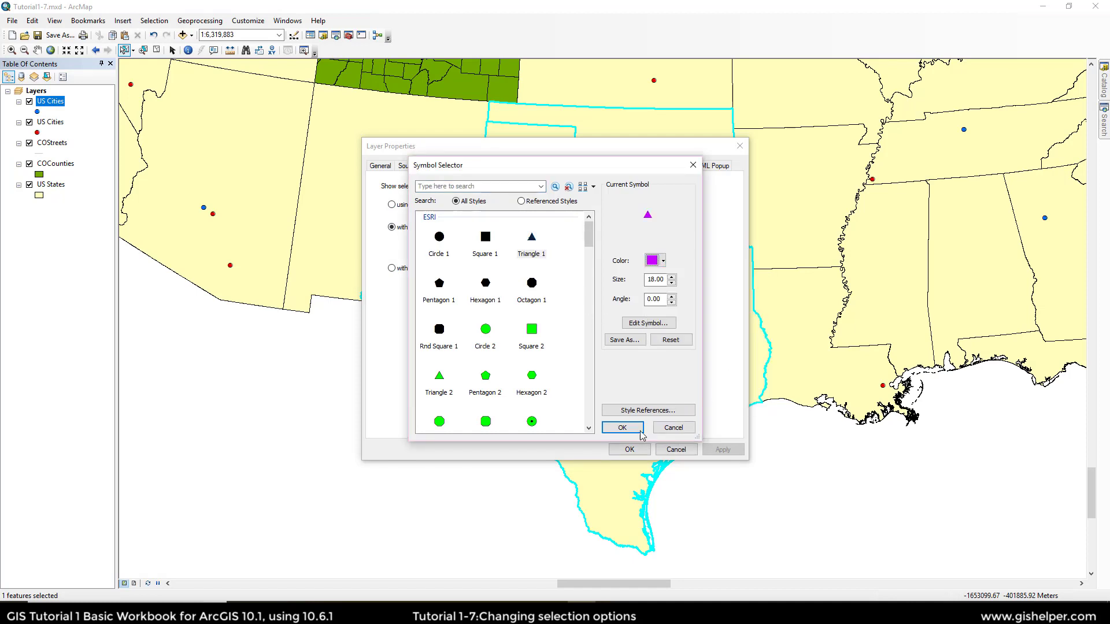
left_click(621, 428)
left_click(630, 449)
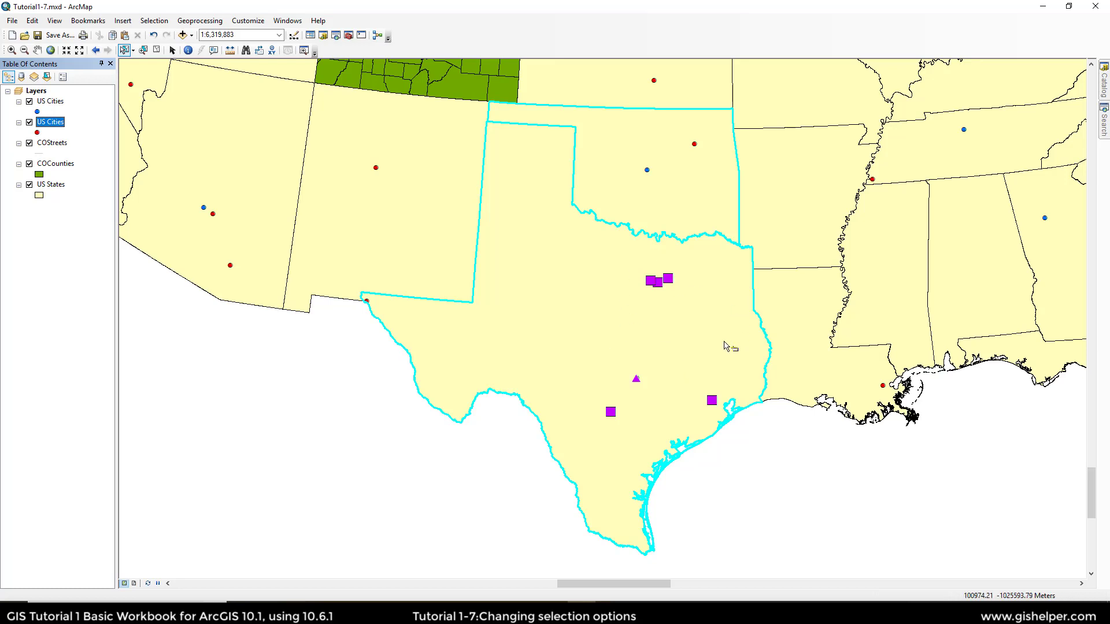
Step: Select features with a box over Oklahoma's cities, then replace the selection with a larger box reaching into central Texas
left_click_drag(623, 138, 743, 202)
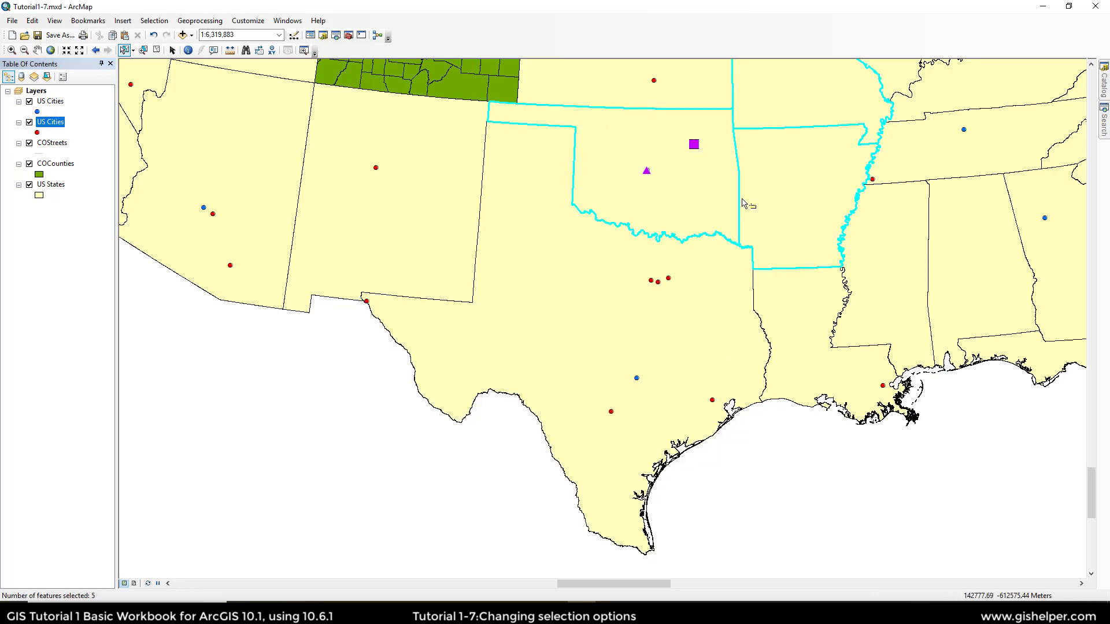
left_click_drag(502, 101, 830, 387)
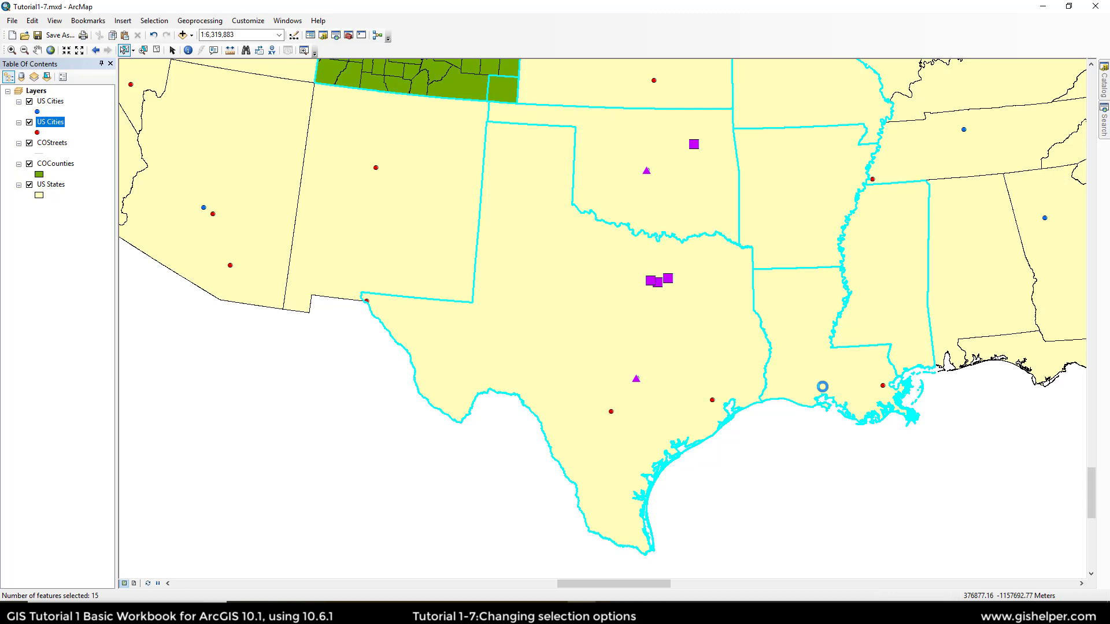
Step: Clear the selection and zoom to the extent of the COCounties layer
left_click(157, 51)
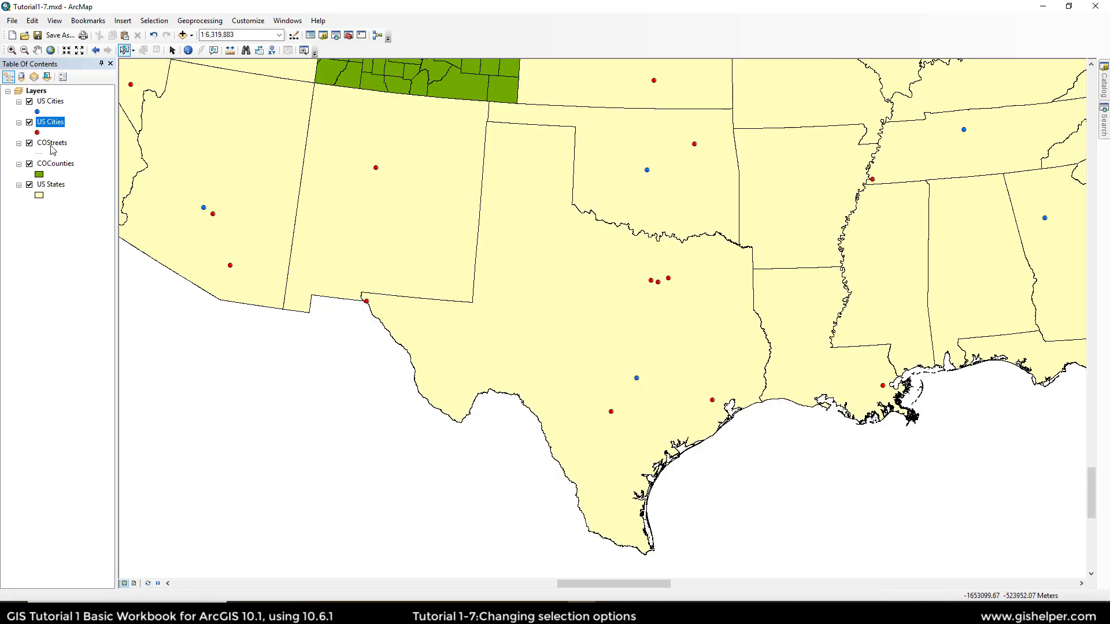
right_click(55, 164)
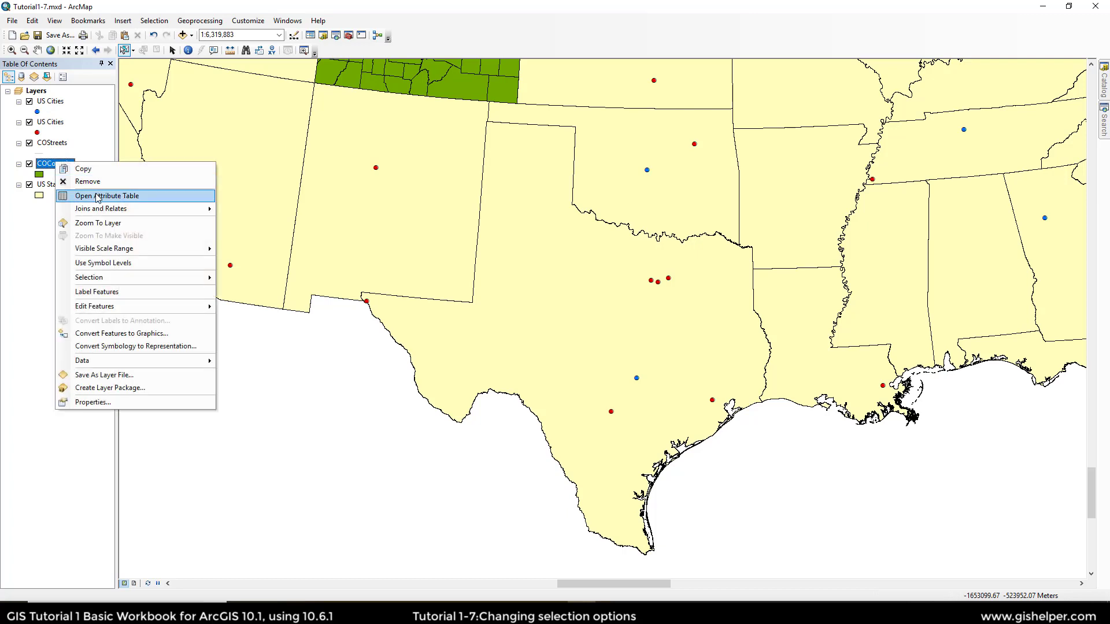
left_click(97, 223)
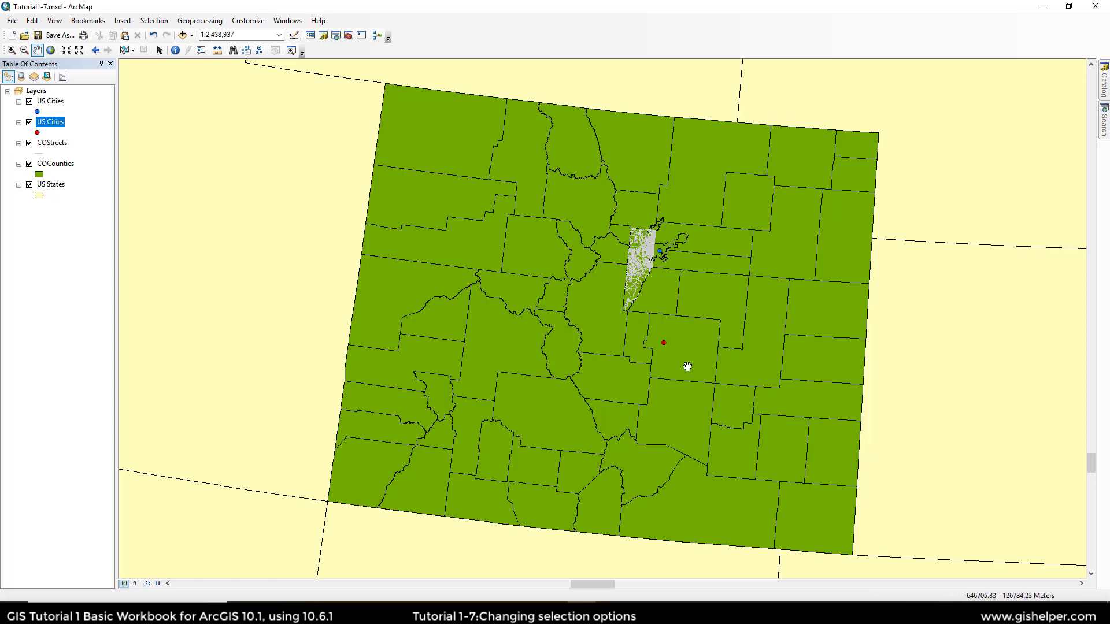
Step: Show selected features of the COCounties layer with a symbol that has a purple fill and no outline color
double_click(62, 165)
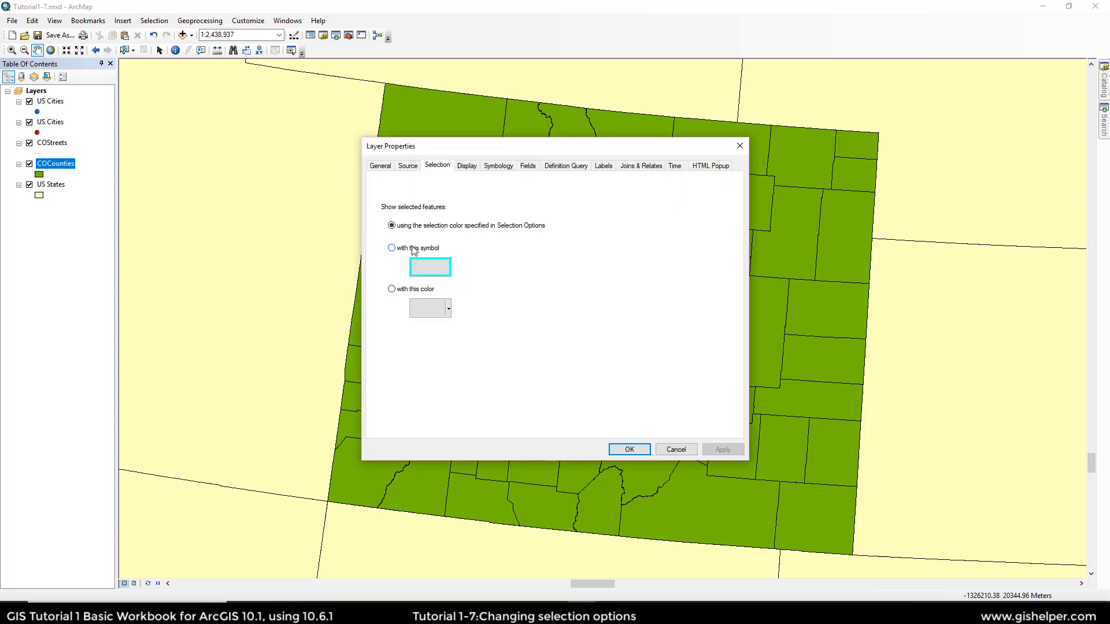
left_click(414, 291)
left_click(445, 308)
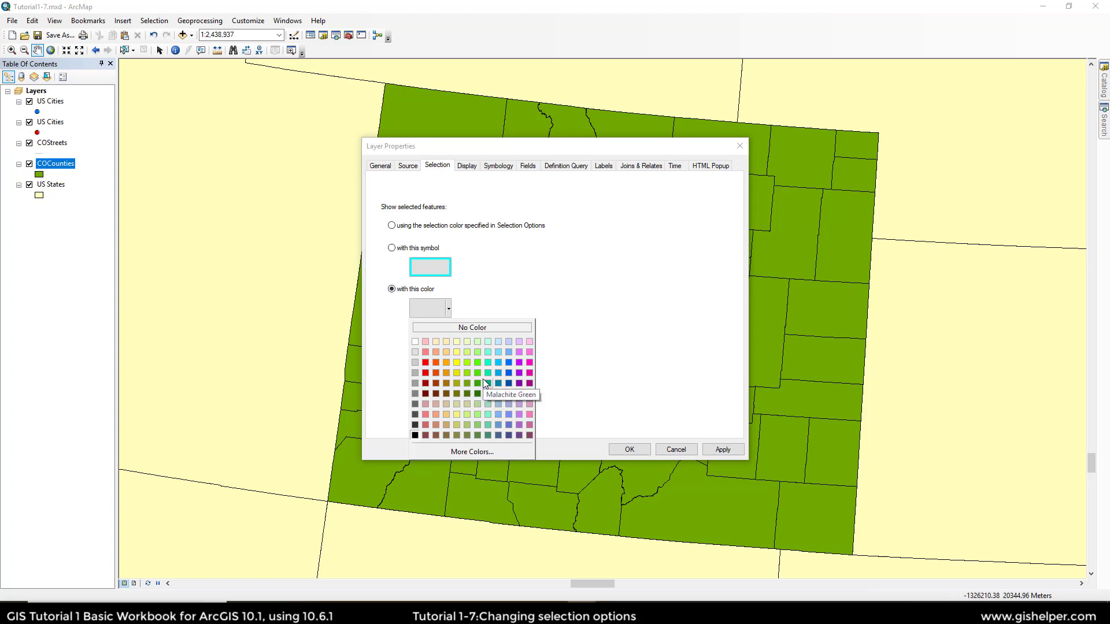
left_click(421, 248)
left_click(431, 251)
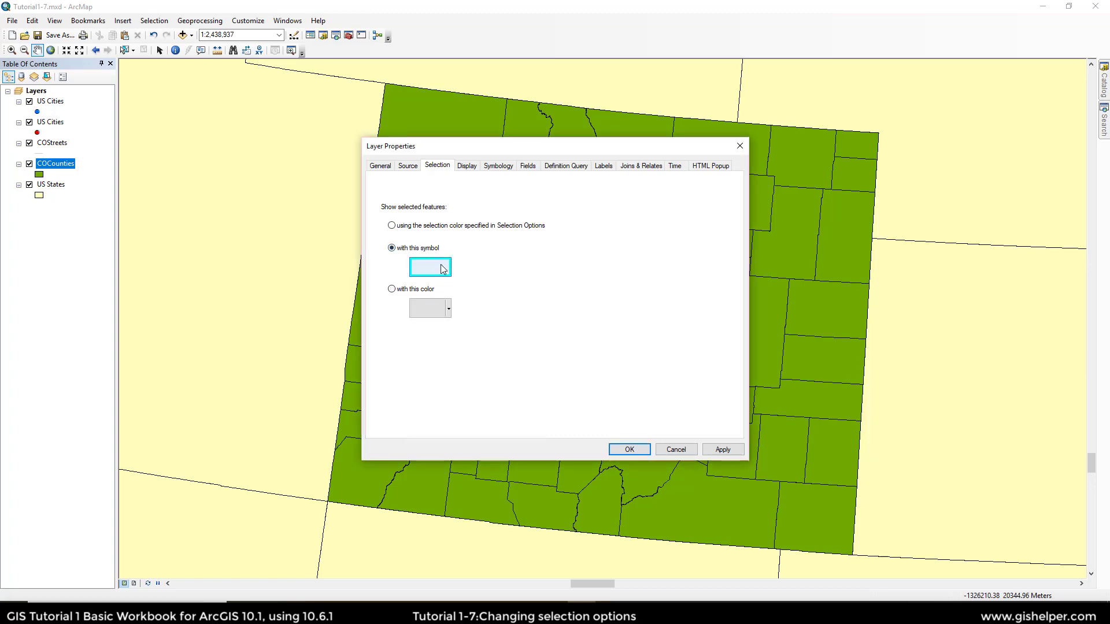
left_click(430, 267)
left_click(674, 264)
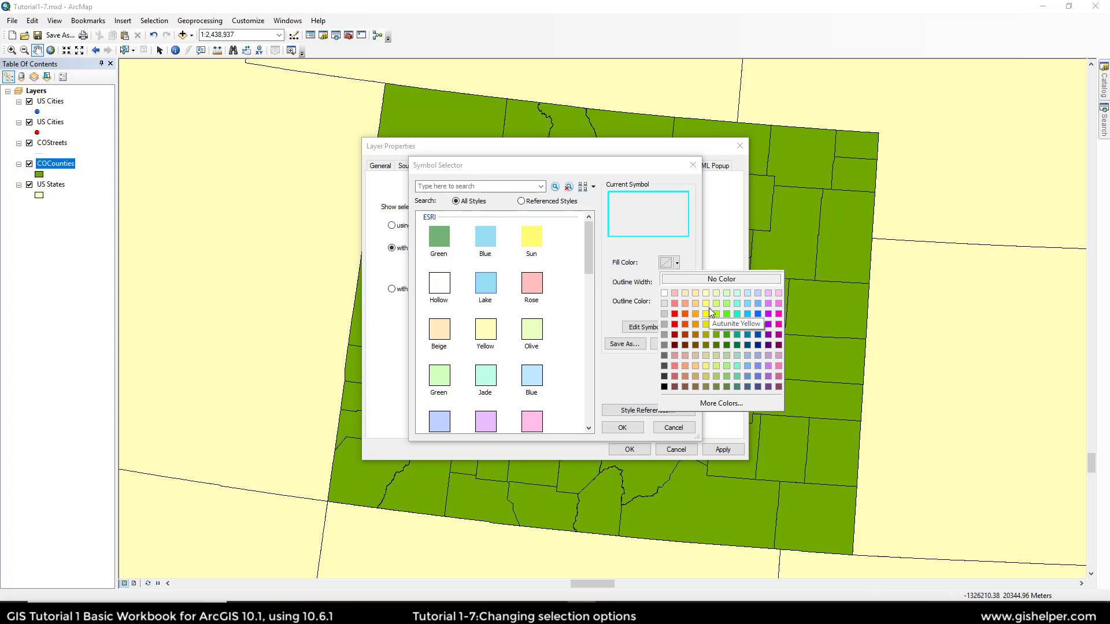
left_click(768, 315)
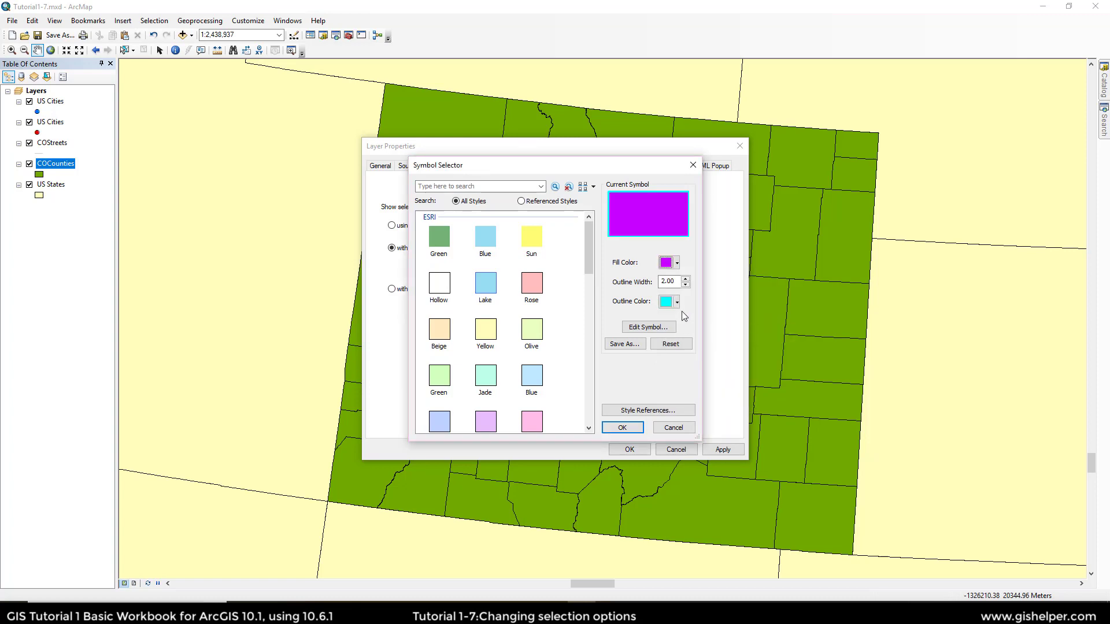
left_click(677, 302)
left_click(679, 315)
left_click(622, 428)
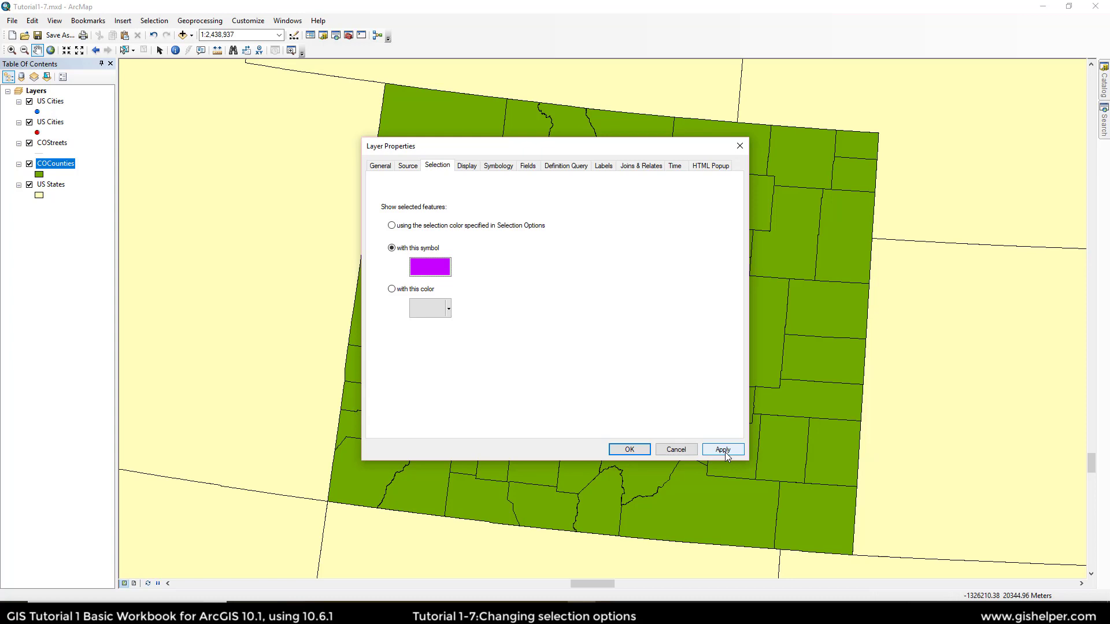
left_click(630, 450)
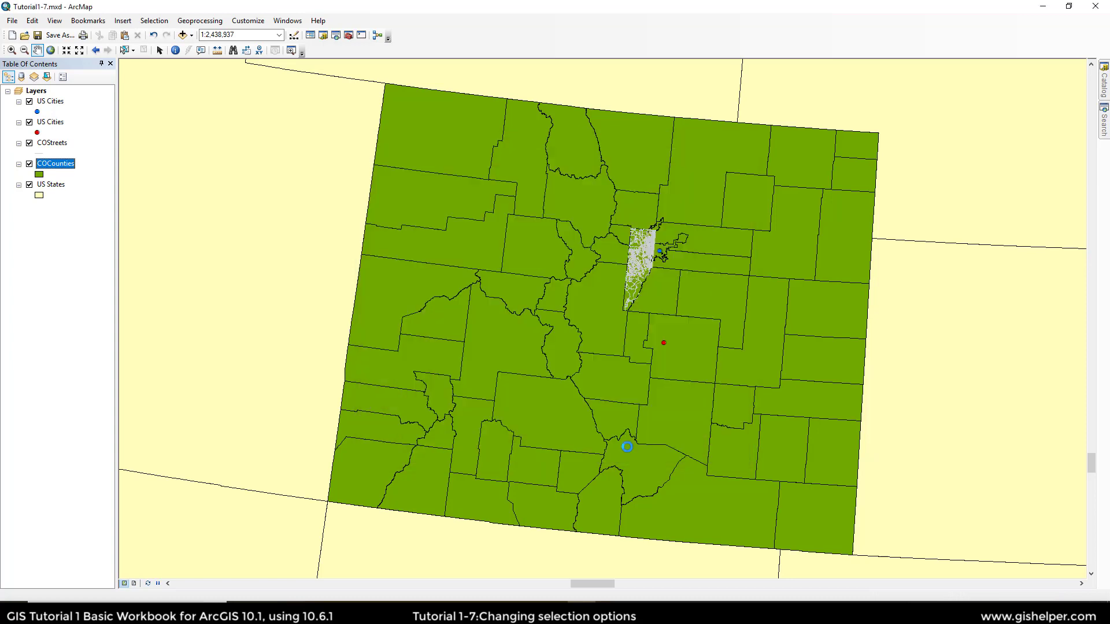
Step: Select a county in central Colorado, then select the nearly square county in the northeast instead
left_click(126, 52)
left_click(551, 344)
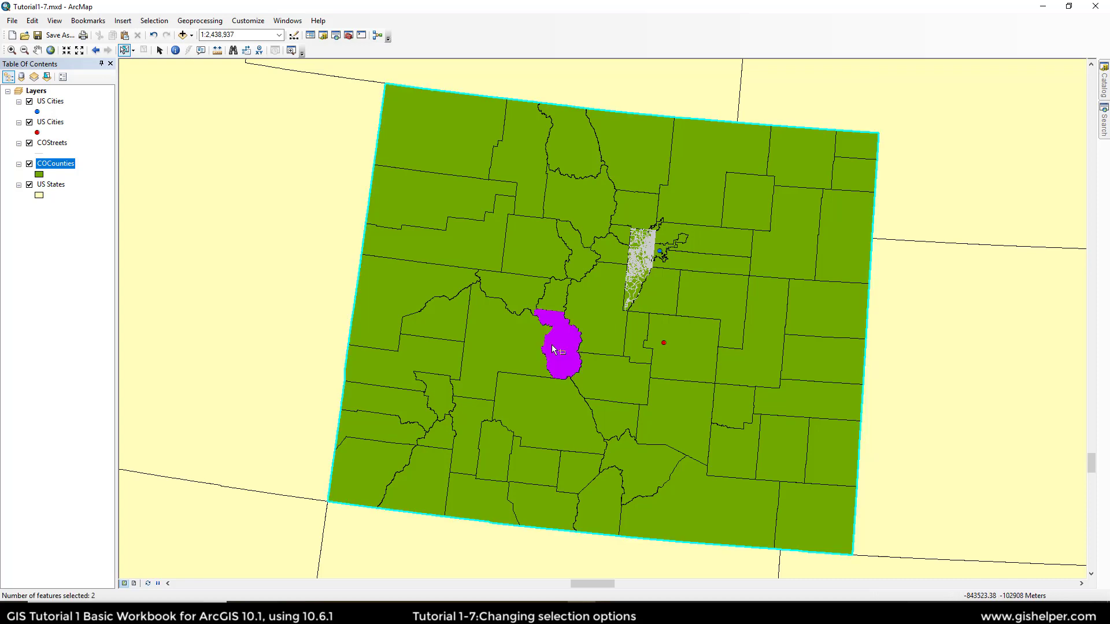
left_click(743, 199)
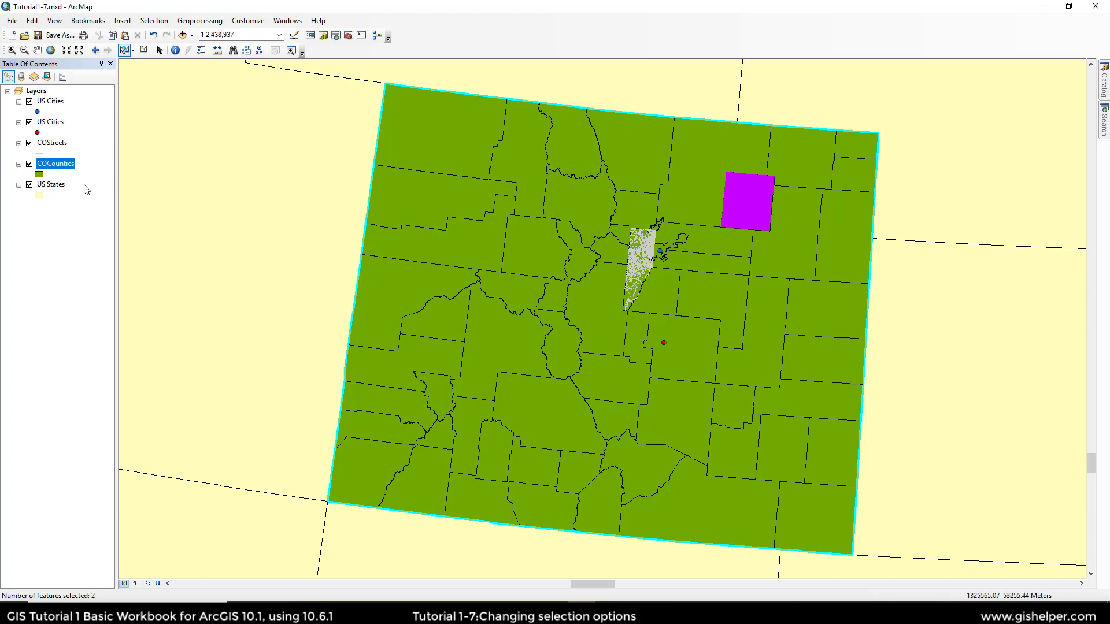
Step: Give the COStreets layer a purple selection line symbol, then switch its selection display to a plain purple color
double_click(55, 145)
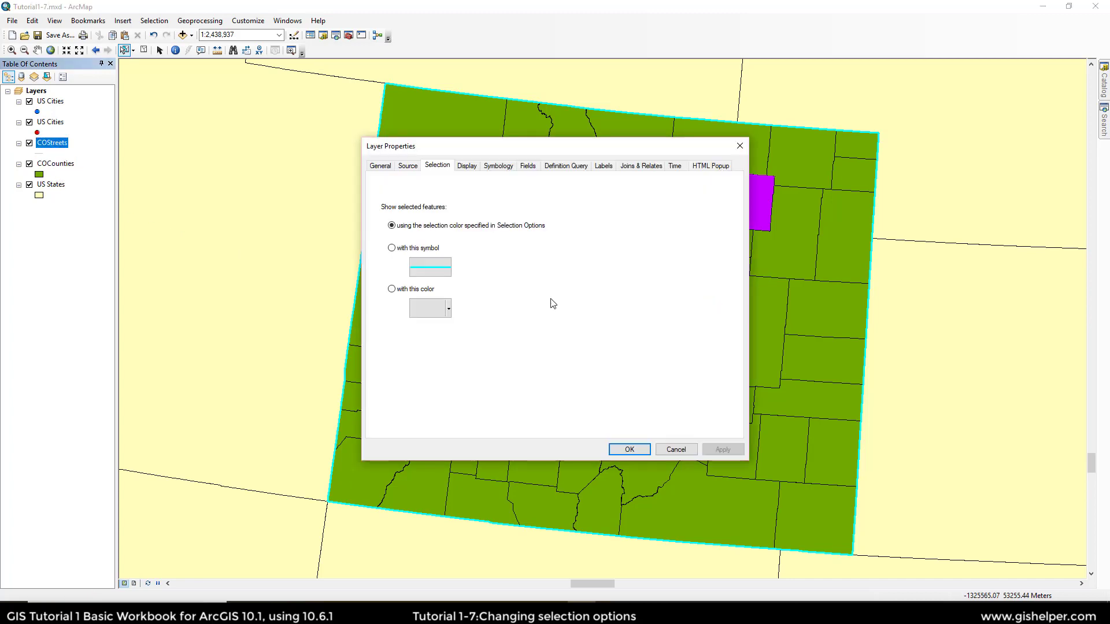
left_click(430, 267)
left_click(654, 260)
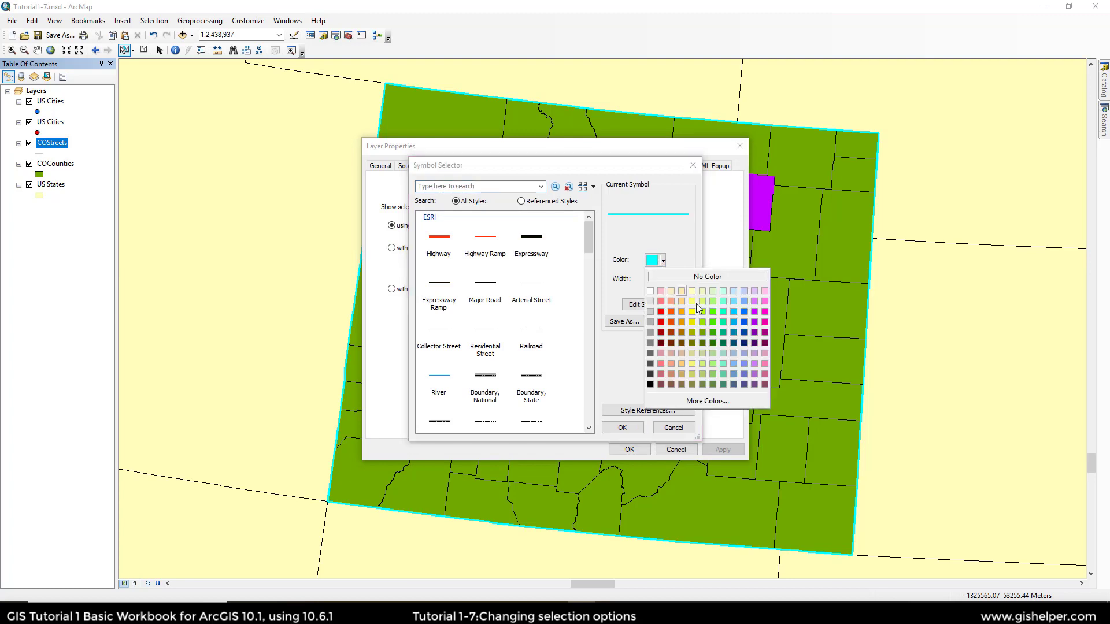
left_click(753, 313)
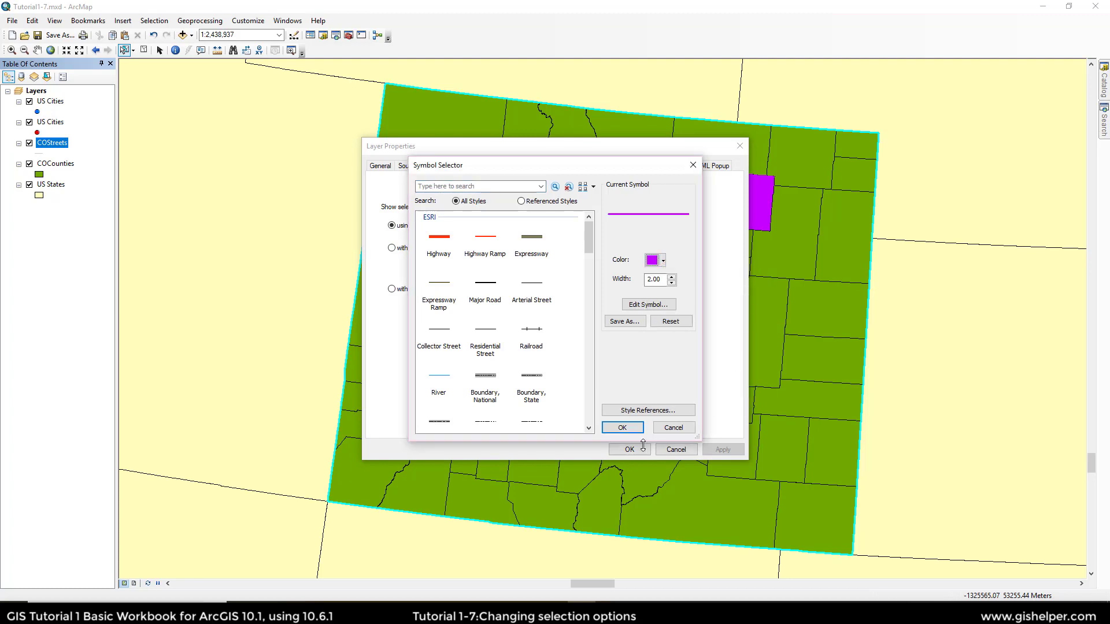
left_click(622, 428)
left_click(439, 307)
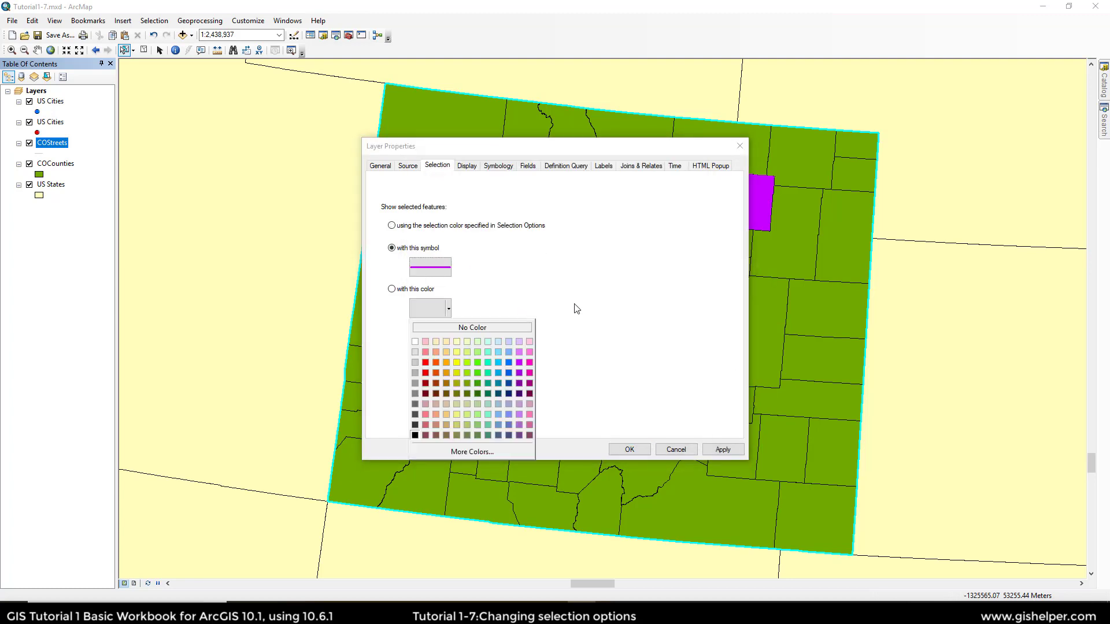
left_click(520, 361)
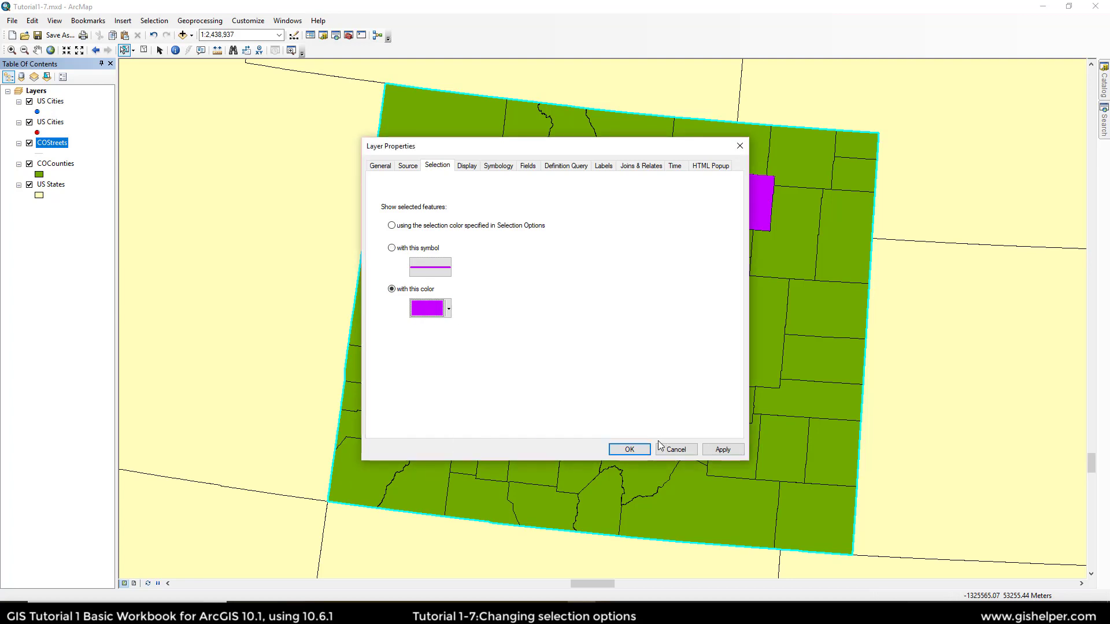
left_click(629, 450)
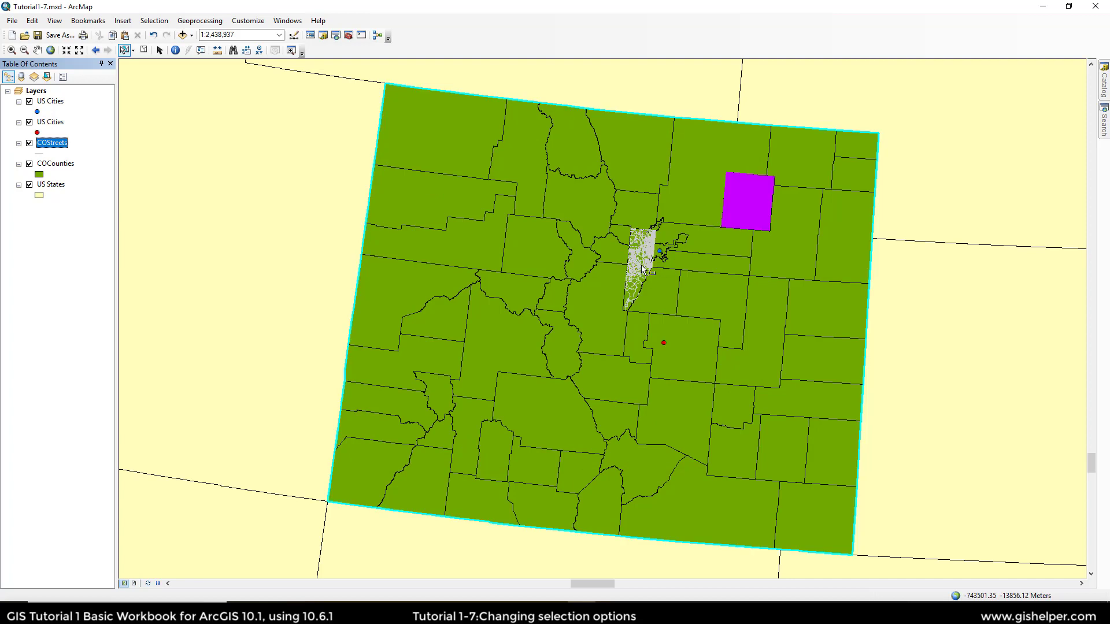
Step: Zoom to the COStreets layer, select features at its southeastern streets, and clear the selection
right_click(50, 143)
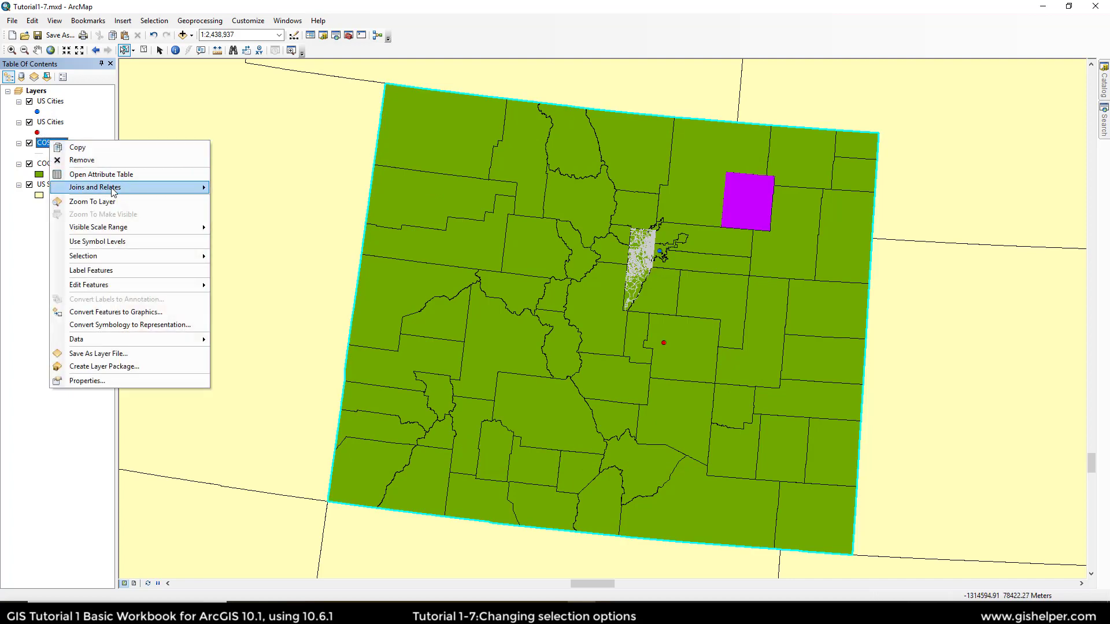
left_click(92, 201)
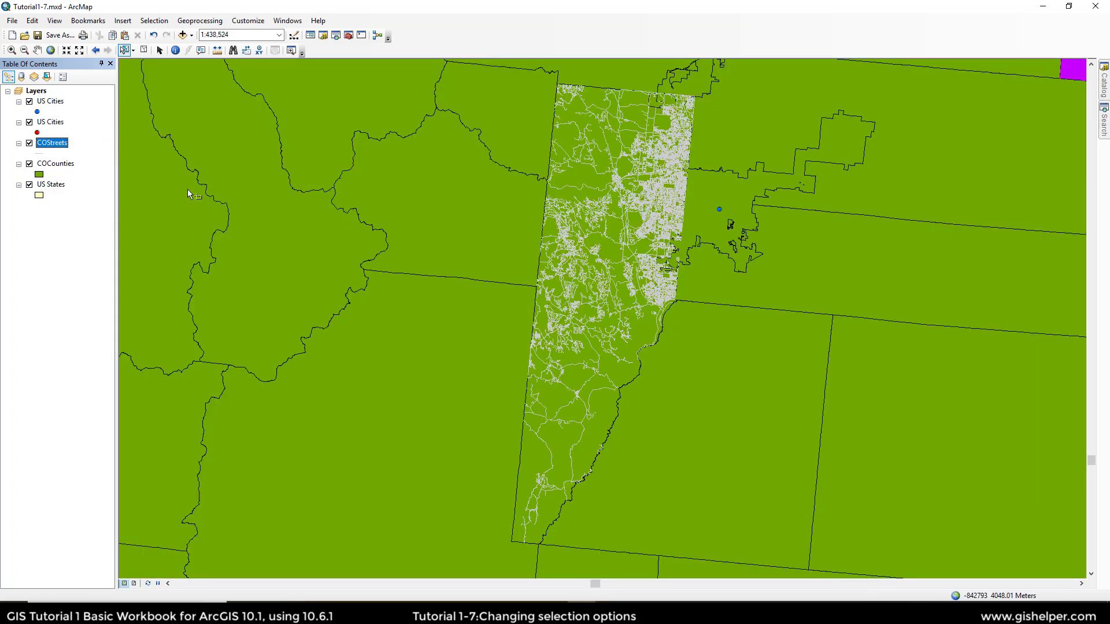
left_click(608, 377)
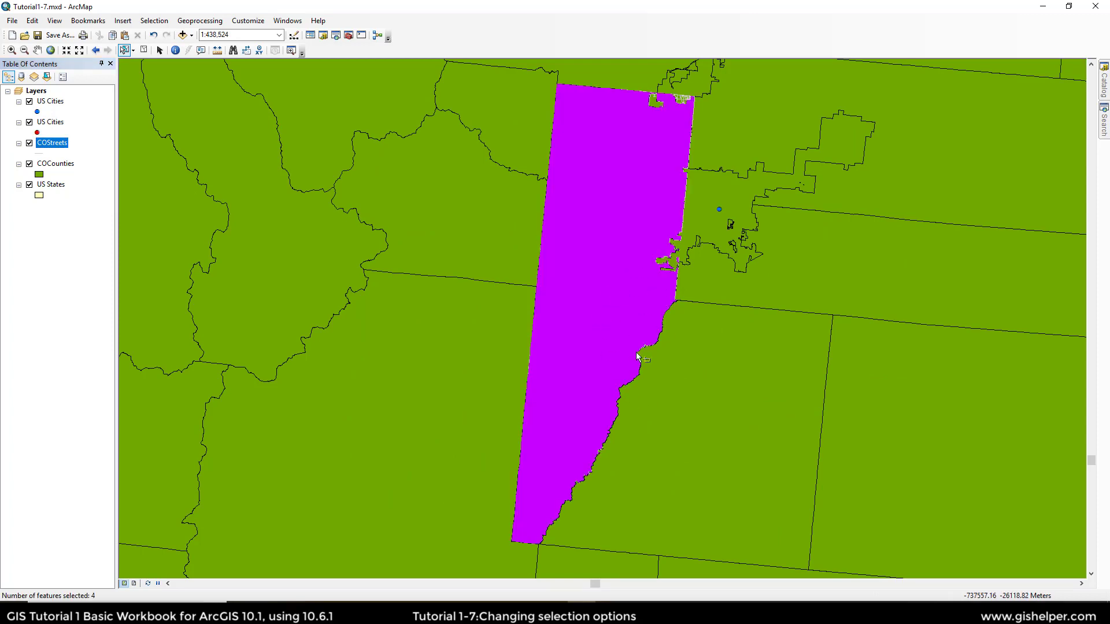
scroll(619, 345, "up", 1)
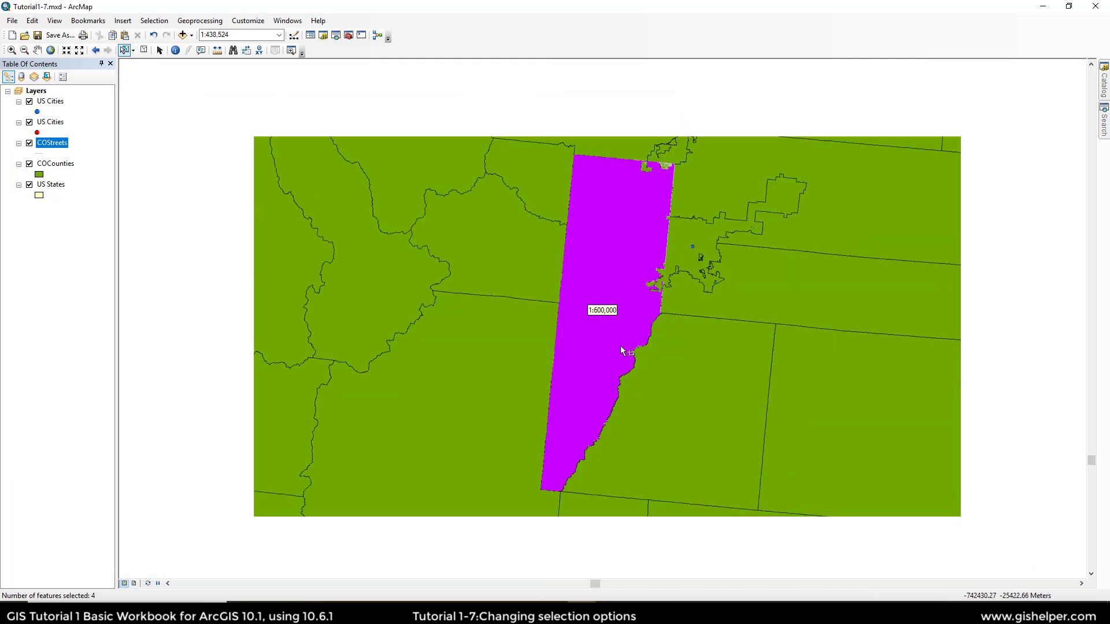
scroll(620, 346, "down", 3)
scroll(620, 346, "down", 3)
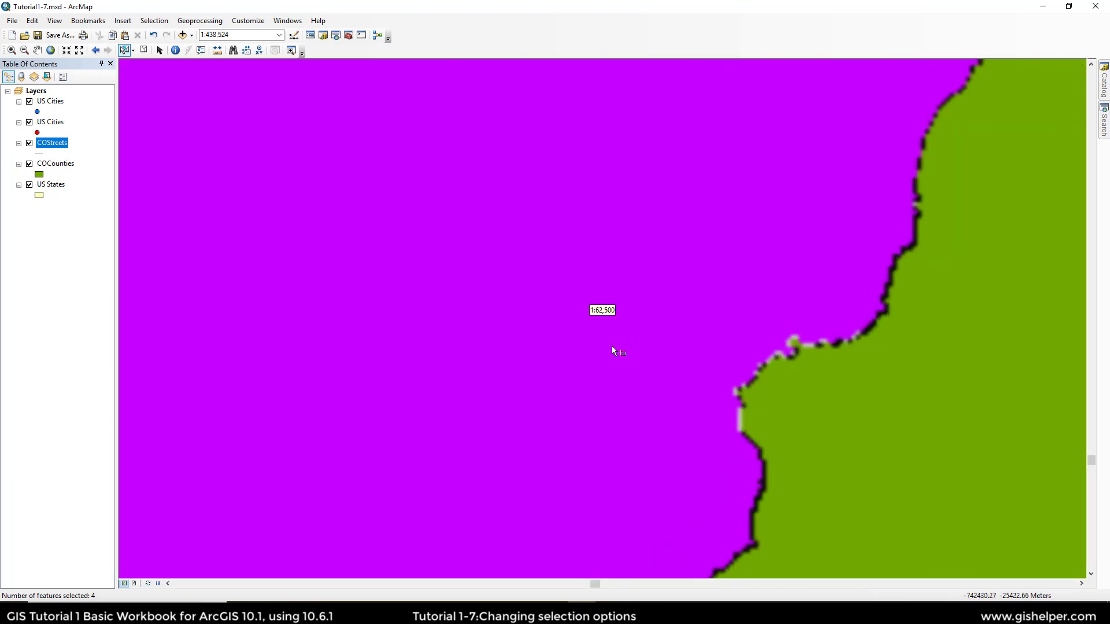
left_click(30, 143)
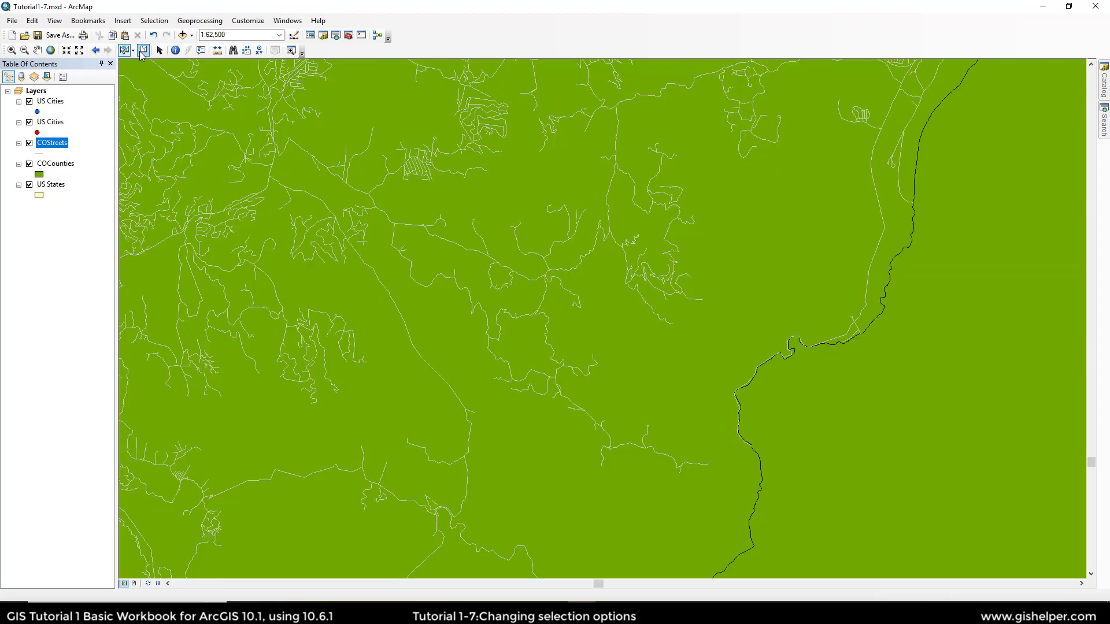
Step: Try selecting a single street segment at a scale of 1:15,000, and clear the selection
scroll(581, 370, "down", 2)
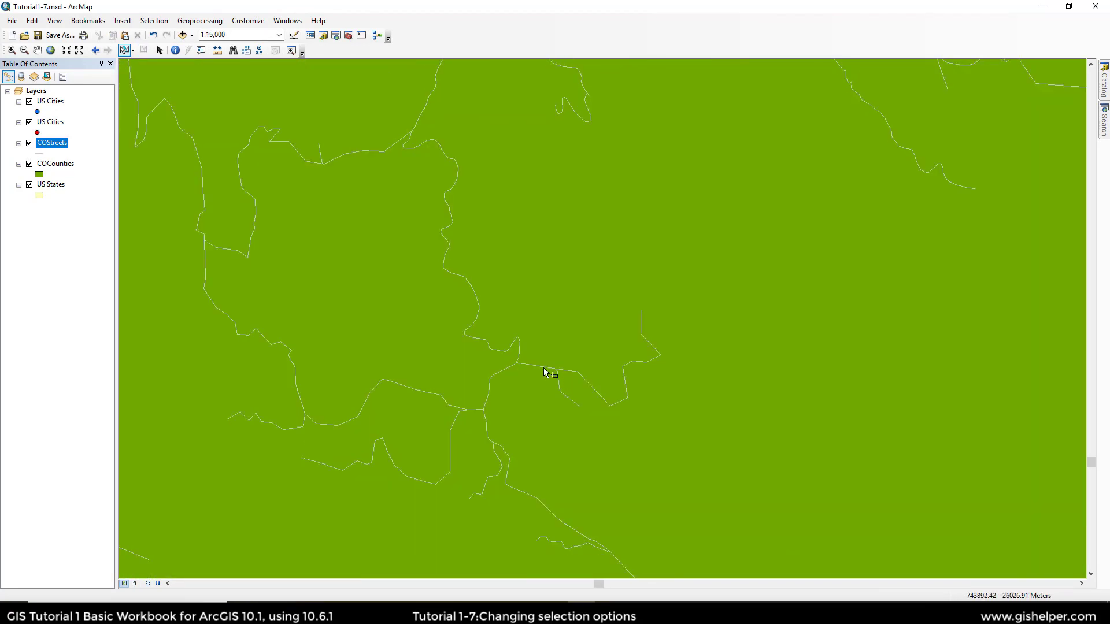
left_click(545, 367)
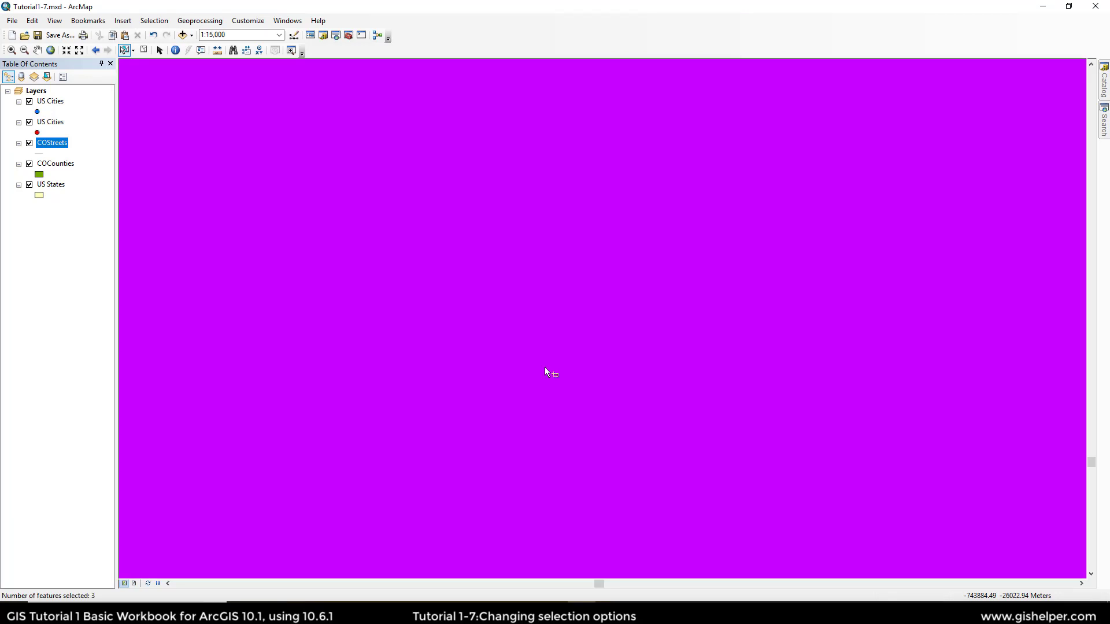
left_click(144, 50)
scroll(511, 283, "up", 5)
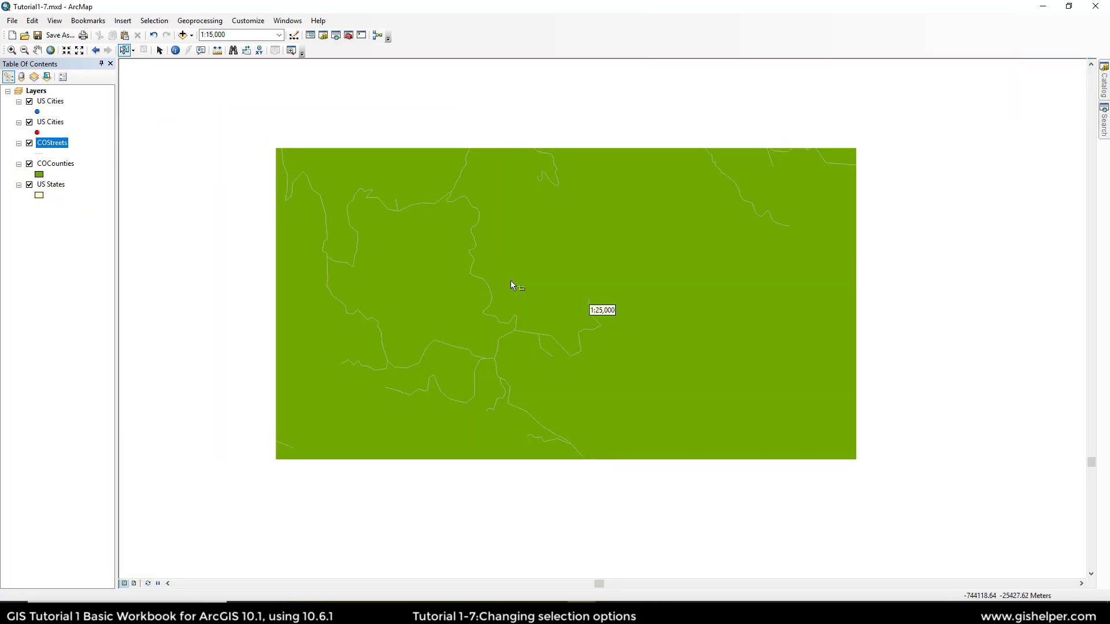
scroll(512, 283, "up", 4)
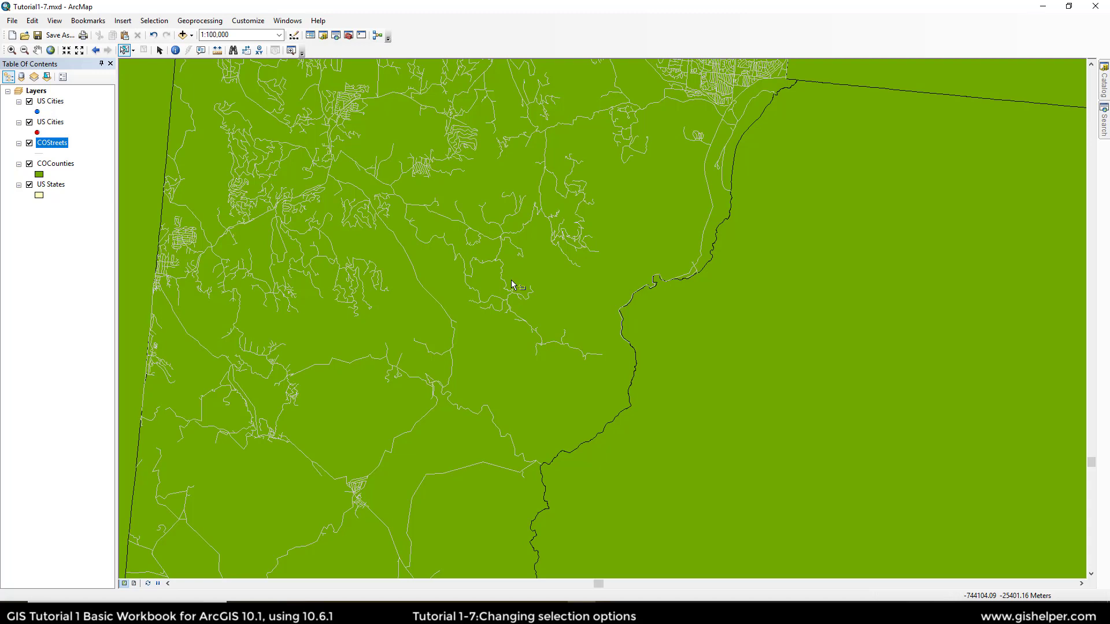
Step: List the layers by selection, then turn the first US Cities layer's selectability off and back on
left_click(48, 79)
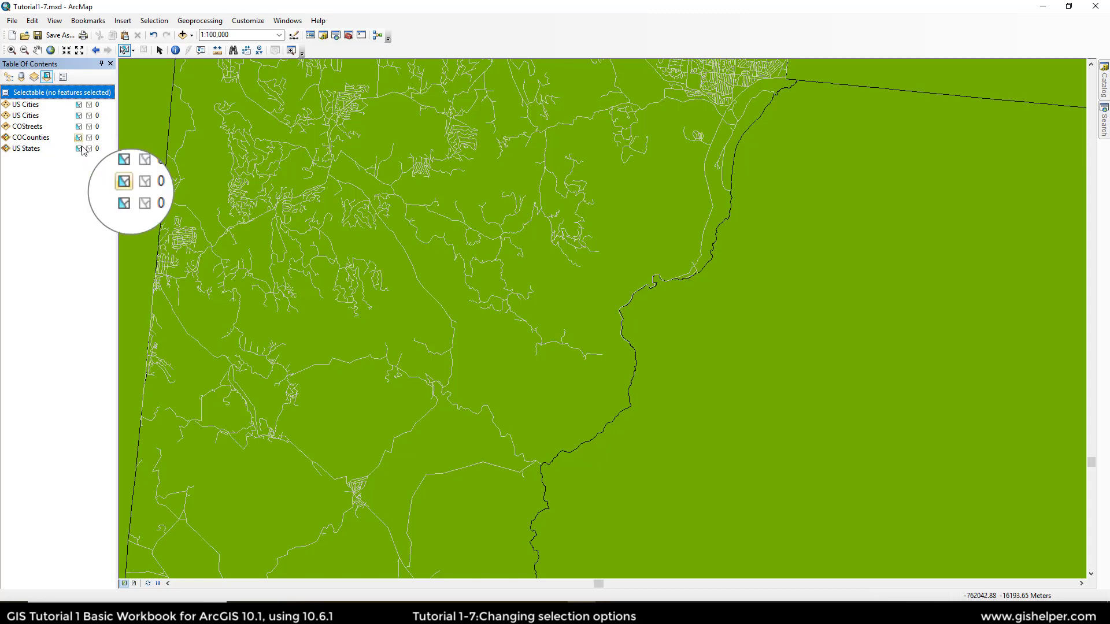
left_click(79, 106)
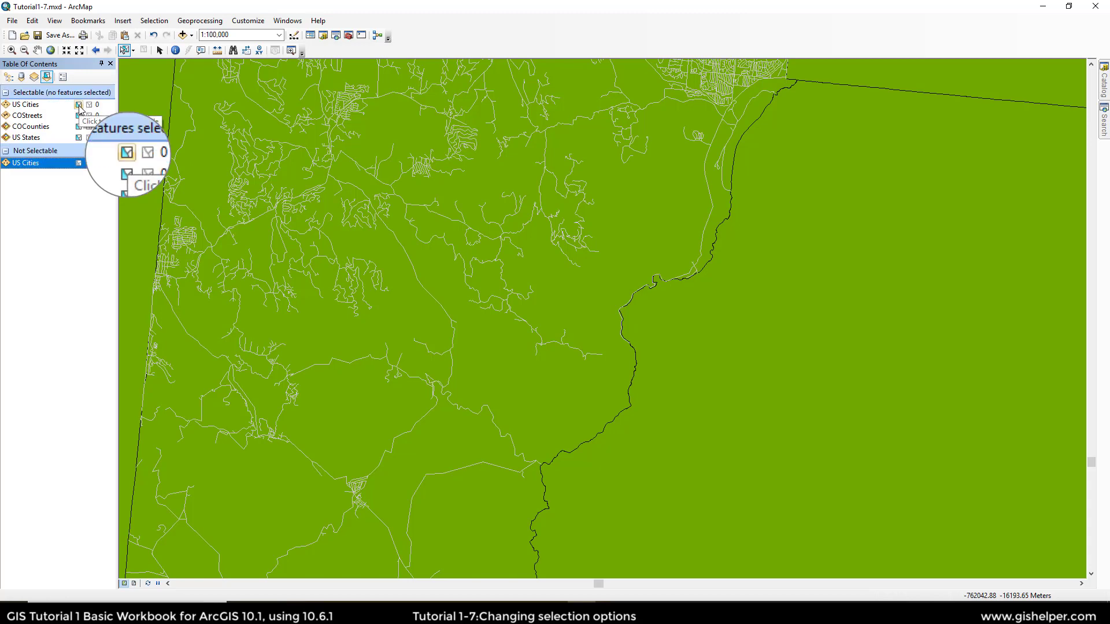
left_click(79, 164)
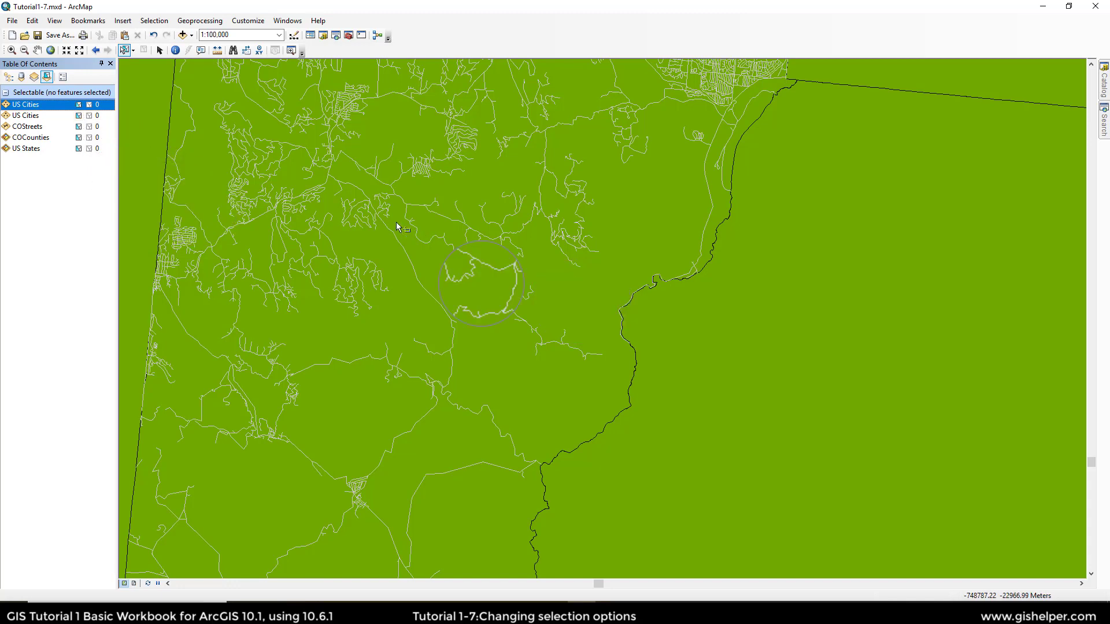
Step: Select the features of all selectable layers at a spot in the central street network, then clear the selection
left_click(480, 260)
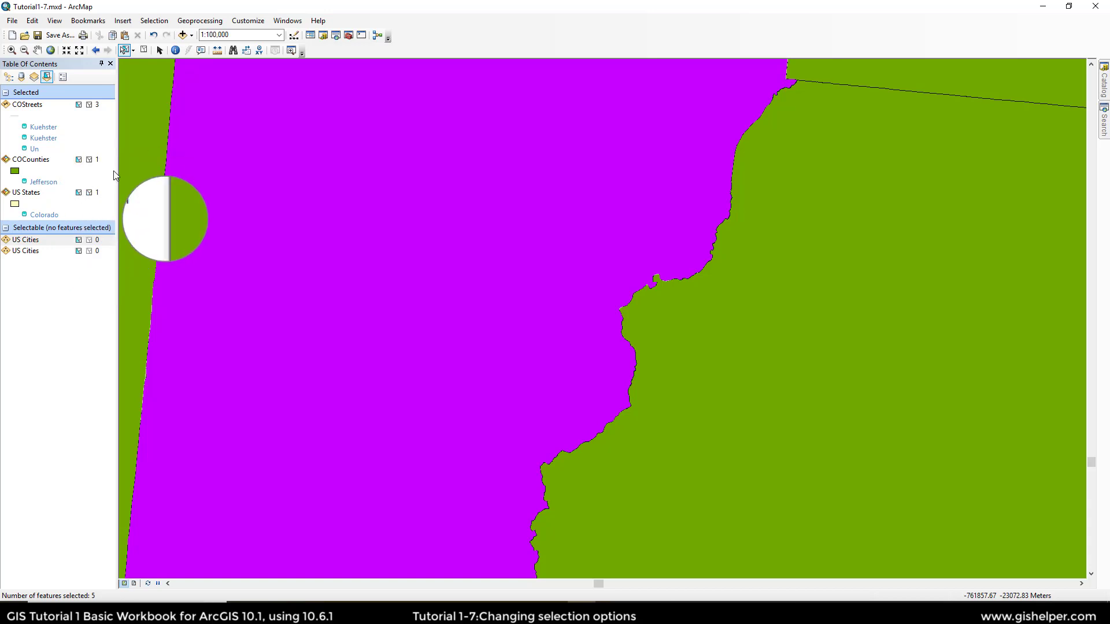
left_click(144, 50)
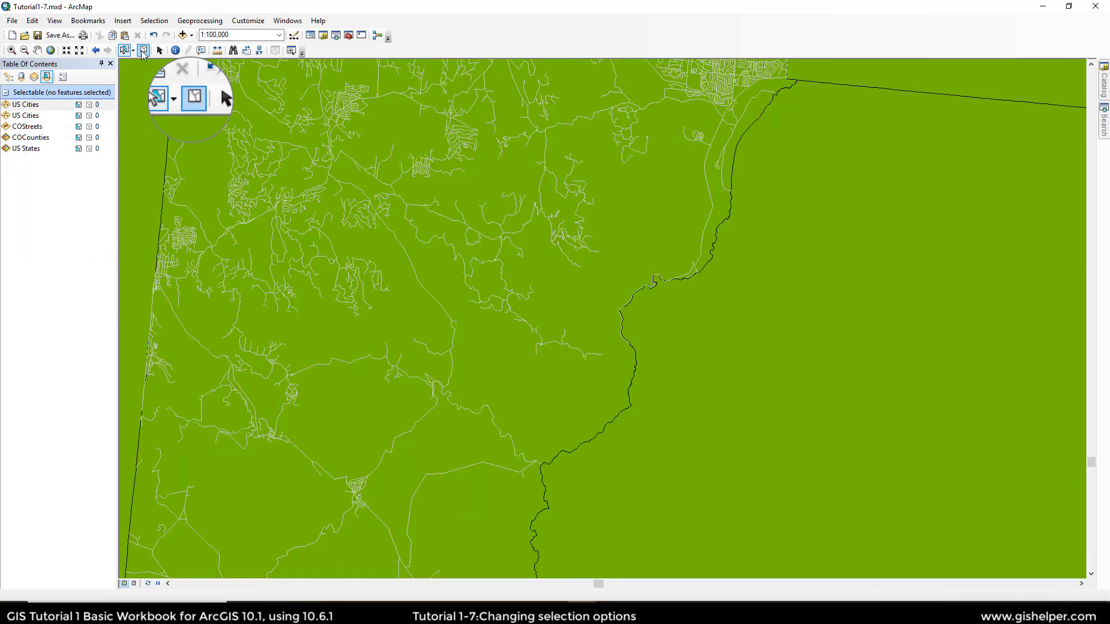
Step: Make COCounties, US States and both US Cities layers not selectable, leaving COStreets as the only selectable layer
left_click(82, 139)
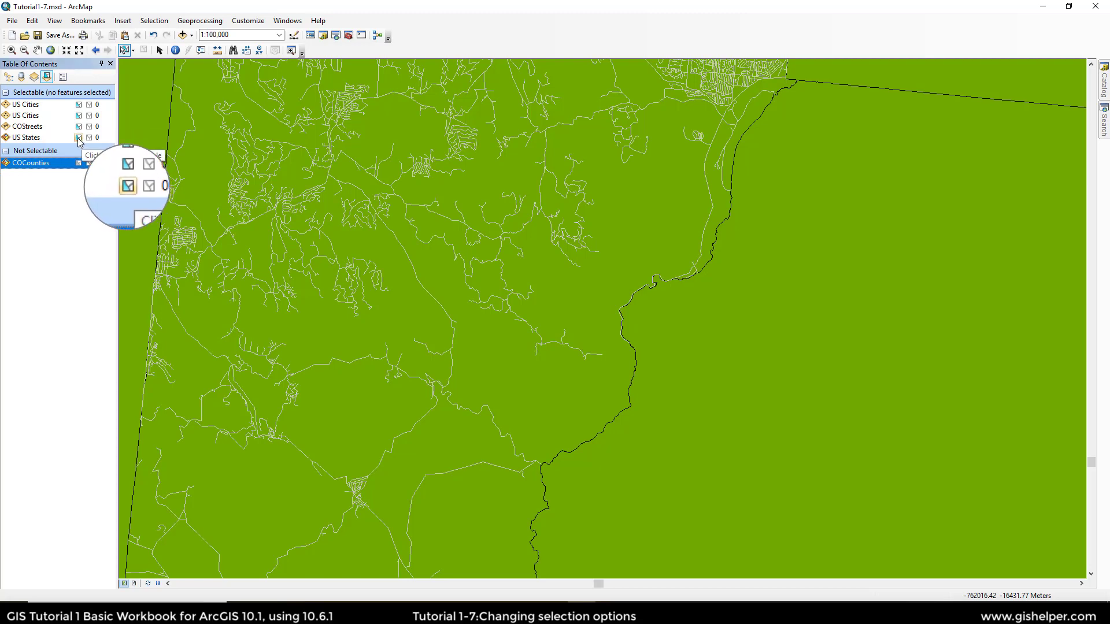
left_click(80, 138)
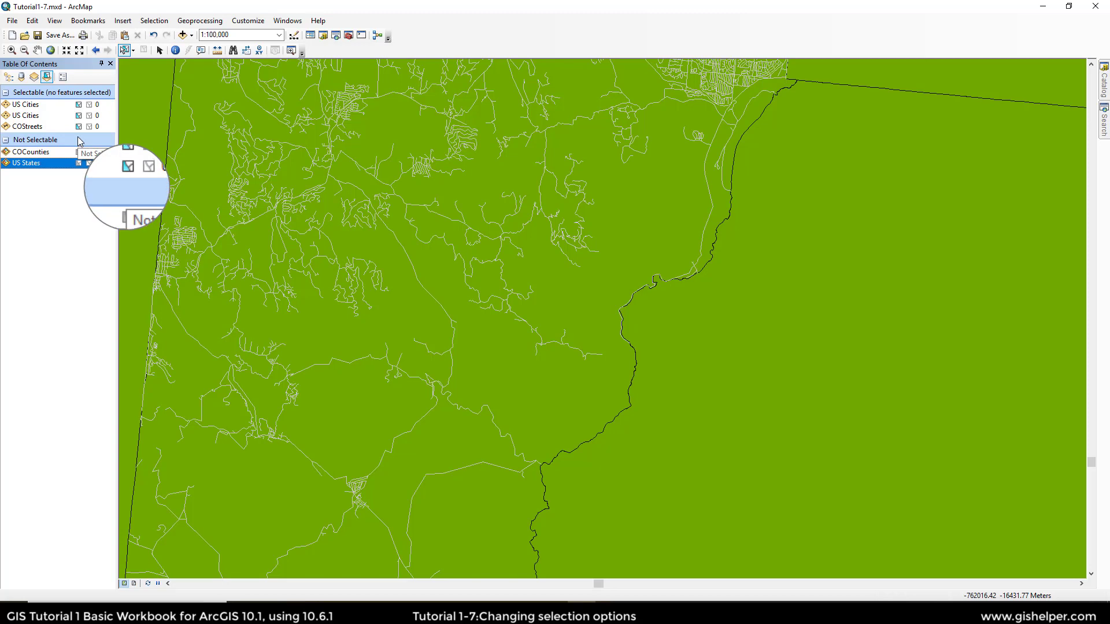
left_click(78, 105)
left_click(79, 104)
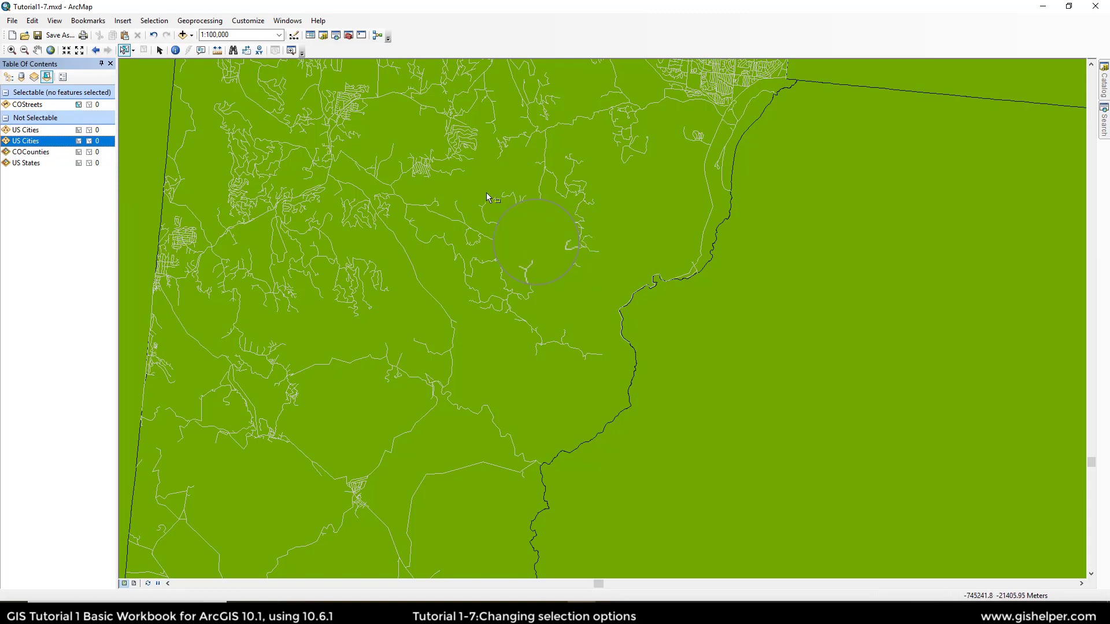
Step: Select a cluster of streets in central Jefferson County with a rectangle, then clear the COStreets selection
left_click_drag(485, 199, 545, 252)
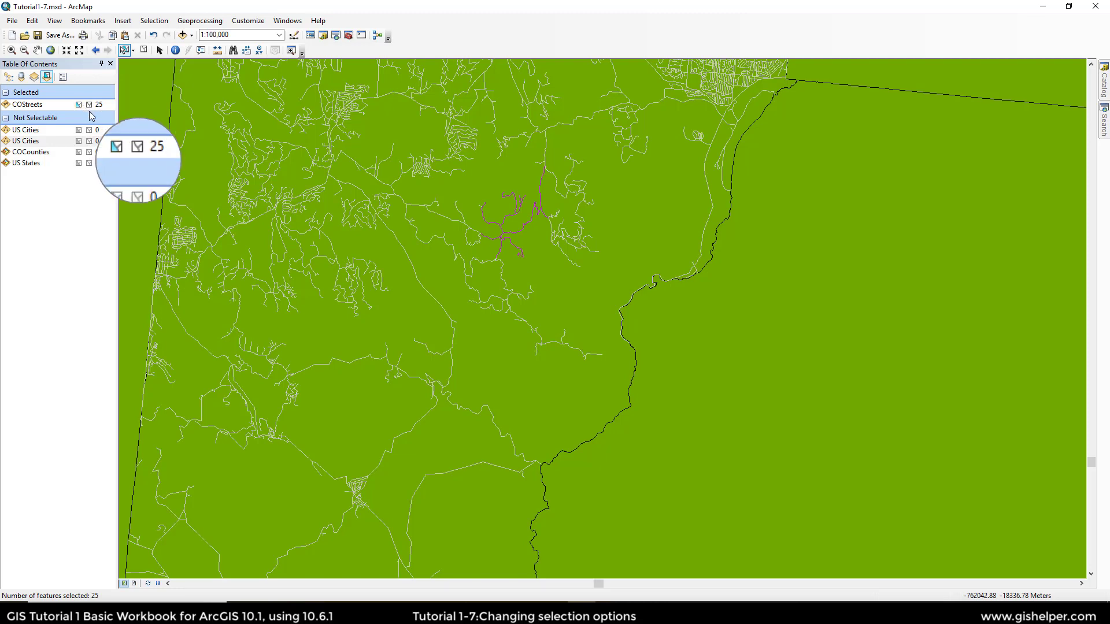
left_click(89, 106)
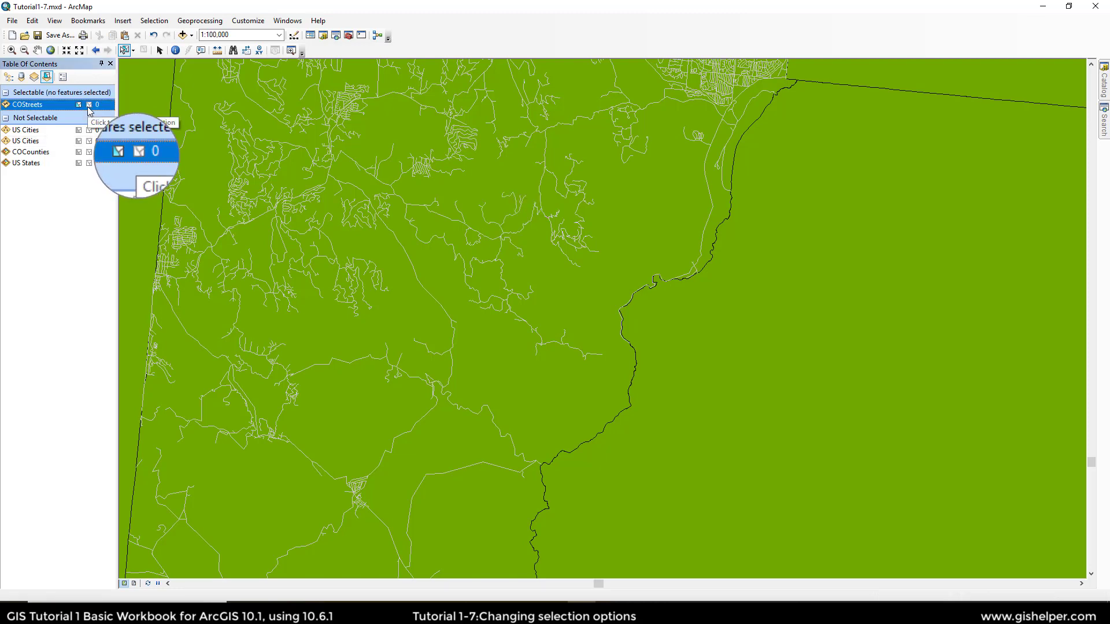
Step: Make the COCounties layer selectable again and test it by selecting Jefferson County, clearing the selection at the end
left_click(78, 152)
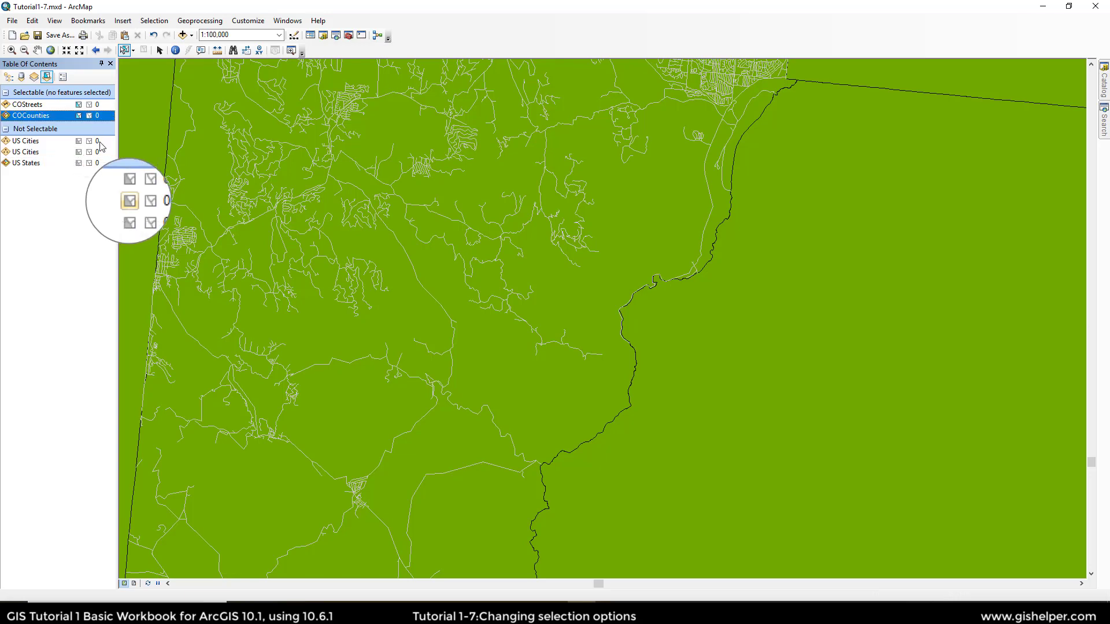
left_click(469, 247)
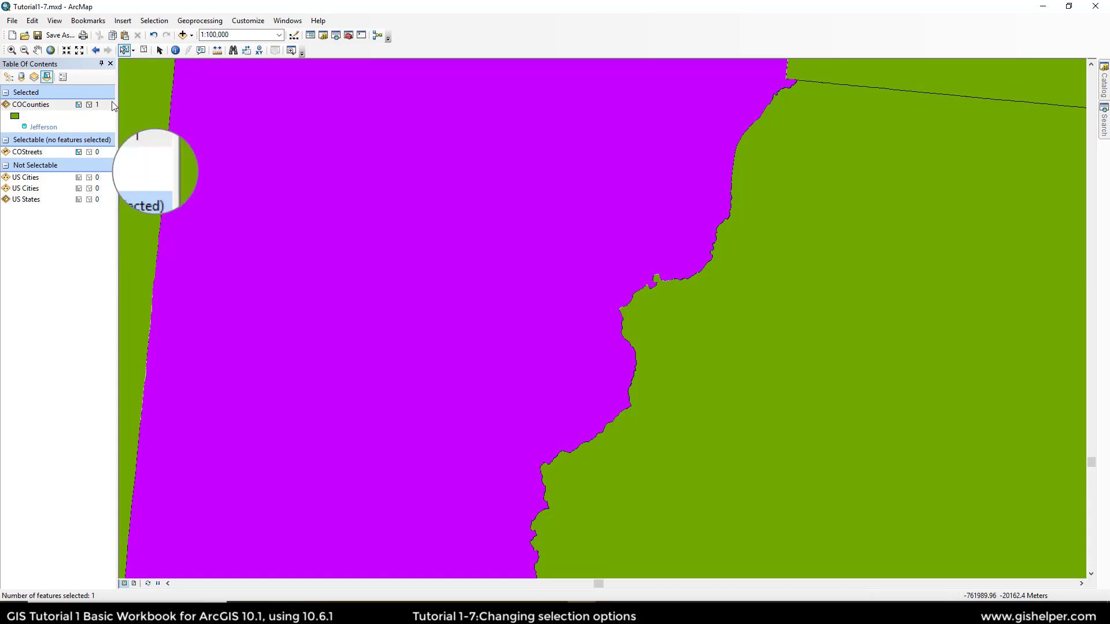
left_click(143, 51)
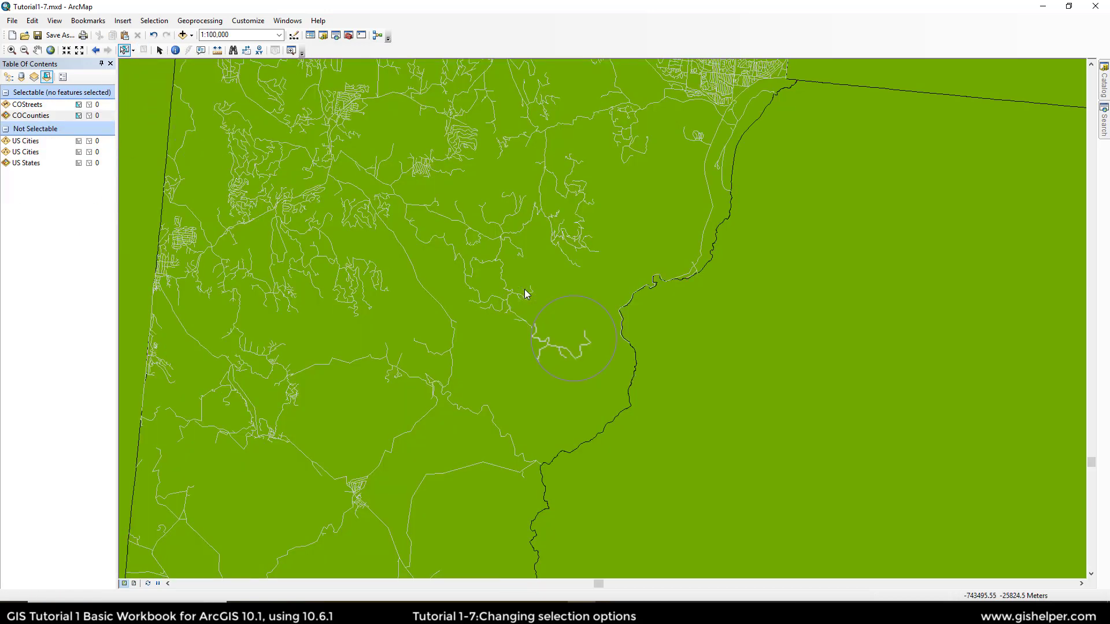
Step: Select a group of streets together with Jefferson County, then clear the COCounties selection followed by the remaining street selection
left_click_drag(525, 307, 526, 308)
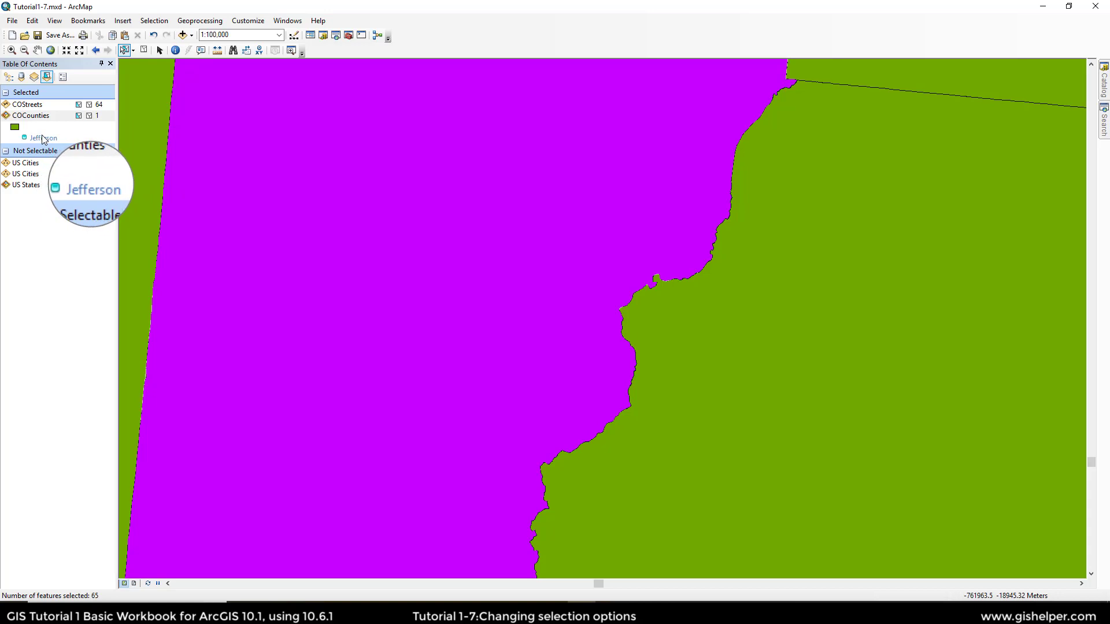
left_click(89, 115)
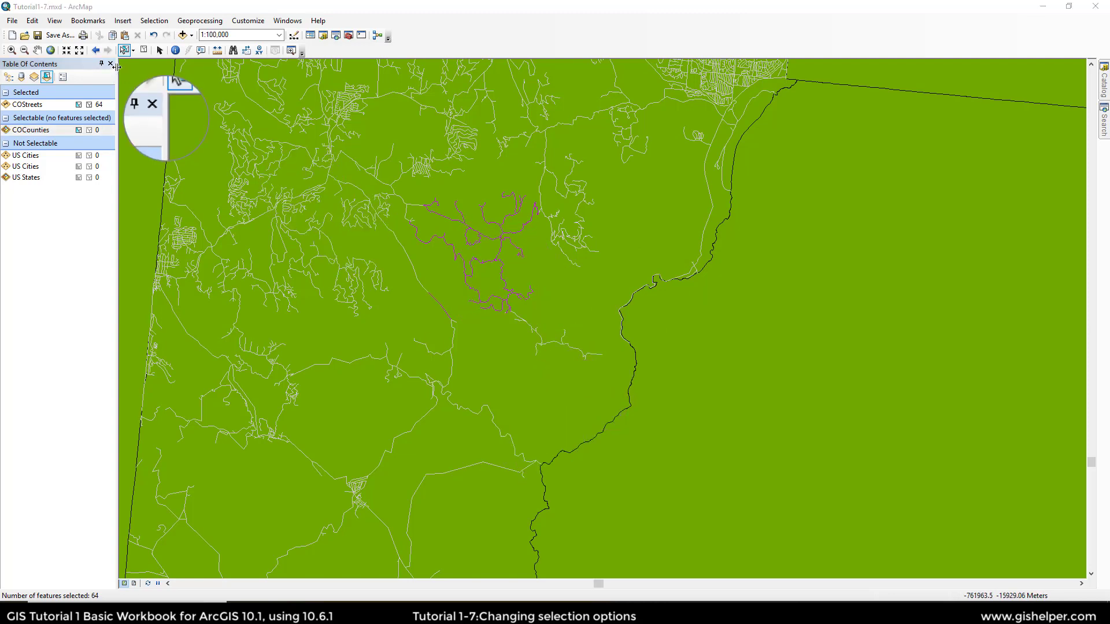
left_click(143, 50)
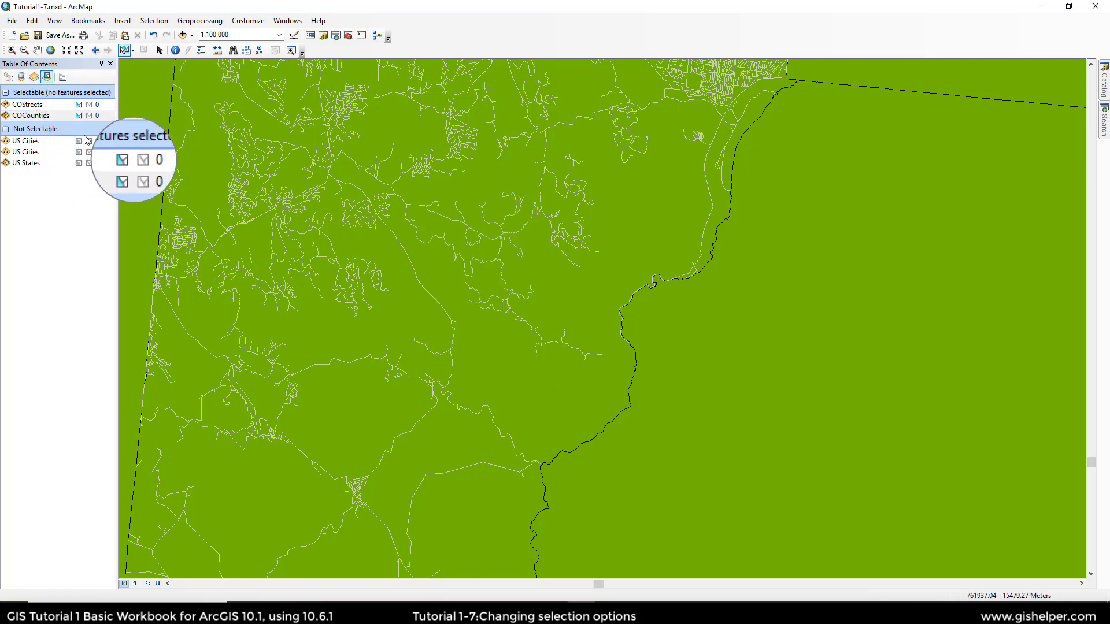
Step: Make both US Cities layers and the US States layer selectable again
left_click(81, 141)
left_click(79, 152)
left_click(81, 163)
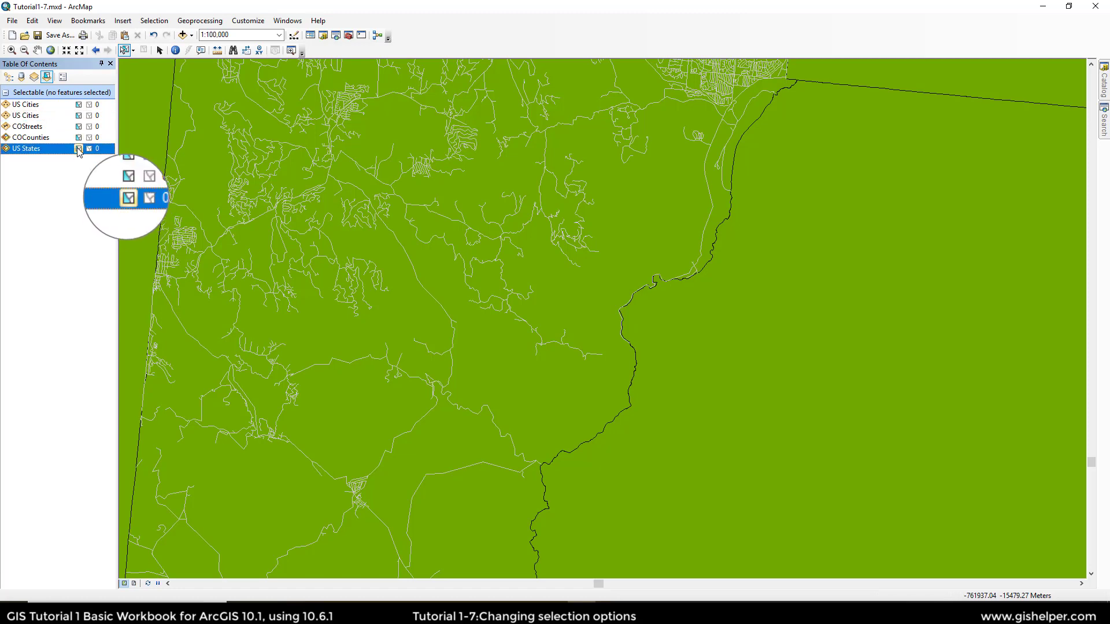
Step: Zoom to the 48 Contiguous States bookmark and make COStreets, US States and COCounties not selectable
left_click(88, 20)
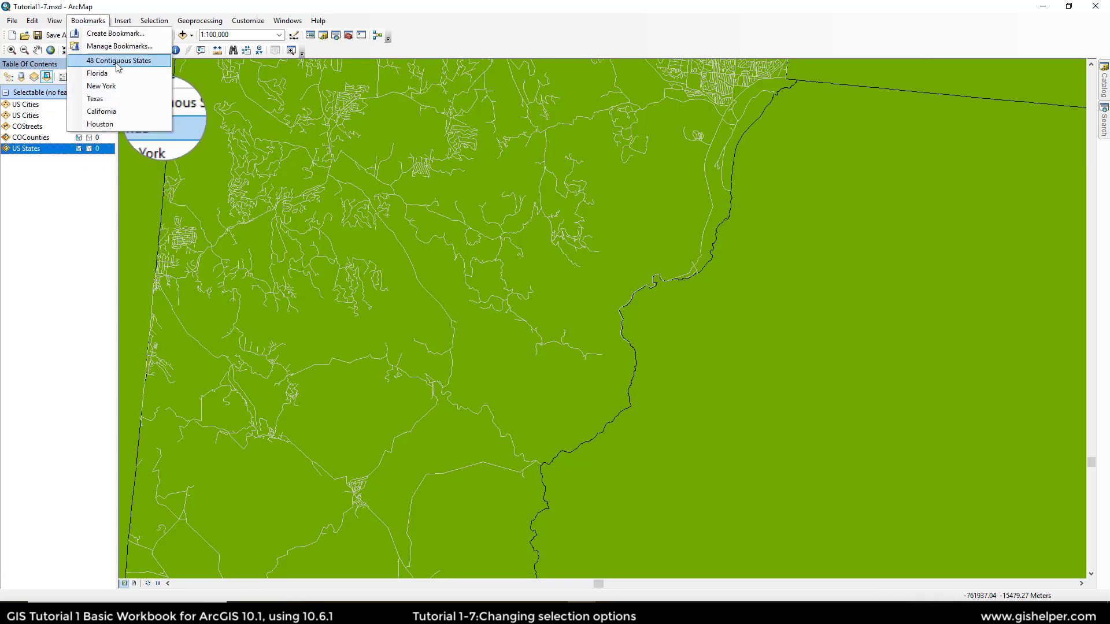
left_click(104, 57)
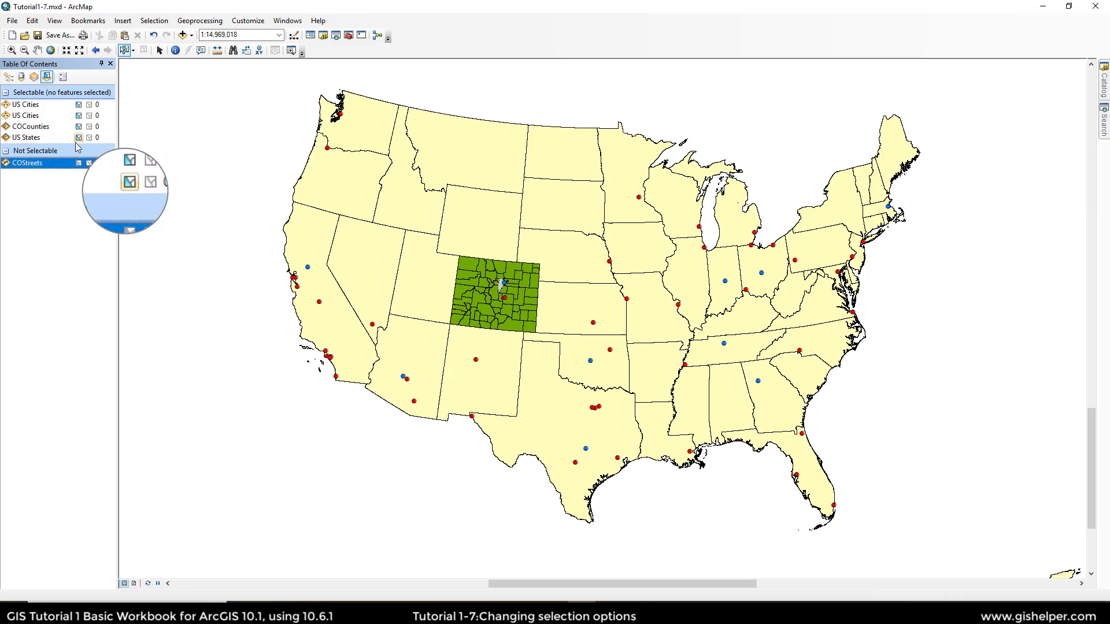
left_click(79, 148)
left_click(79, 126)
left_click(79, 127)
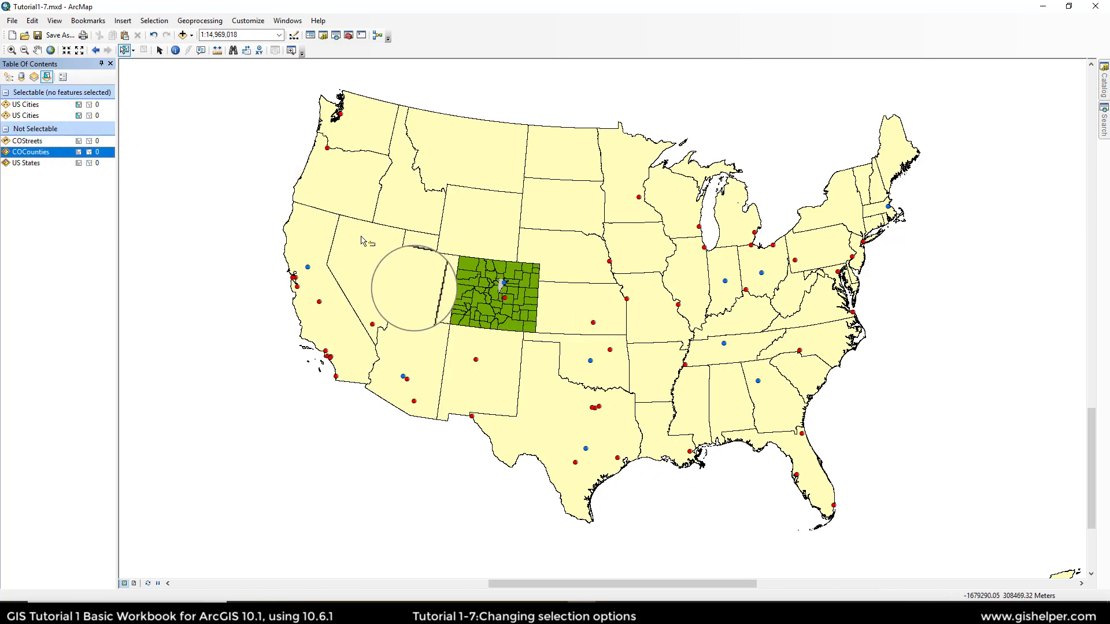
Step: Select the cities across the central United States with a rectangle, then clear only the red US Cities layer's selection
left_click_drag(445, 197, 759, 397)
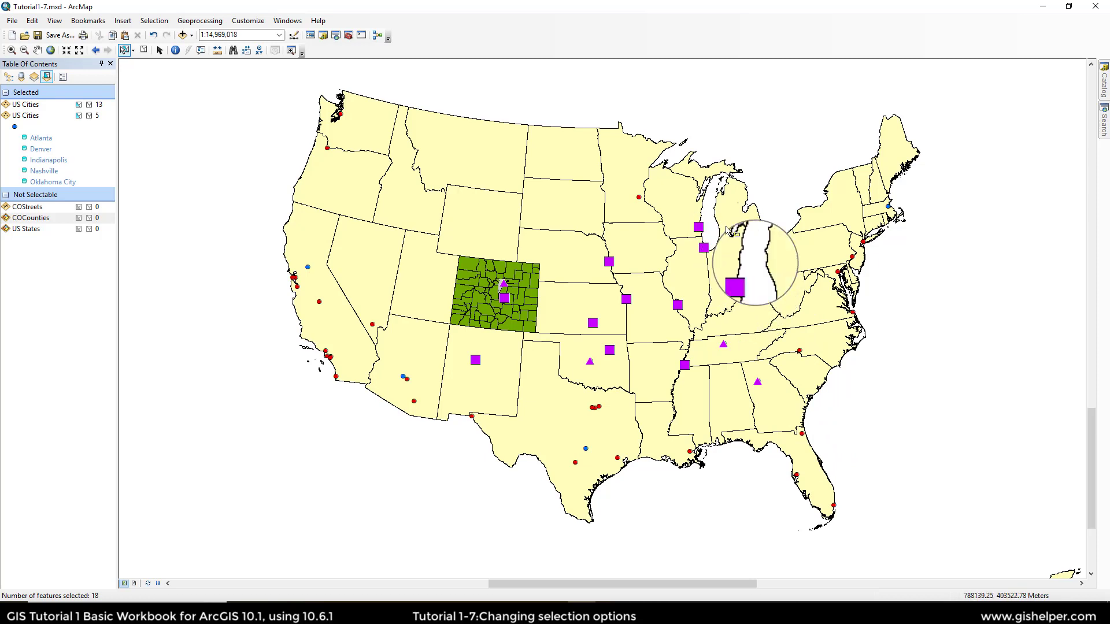
left_click(89, 104)
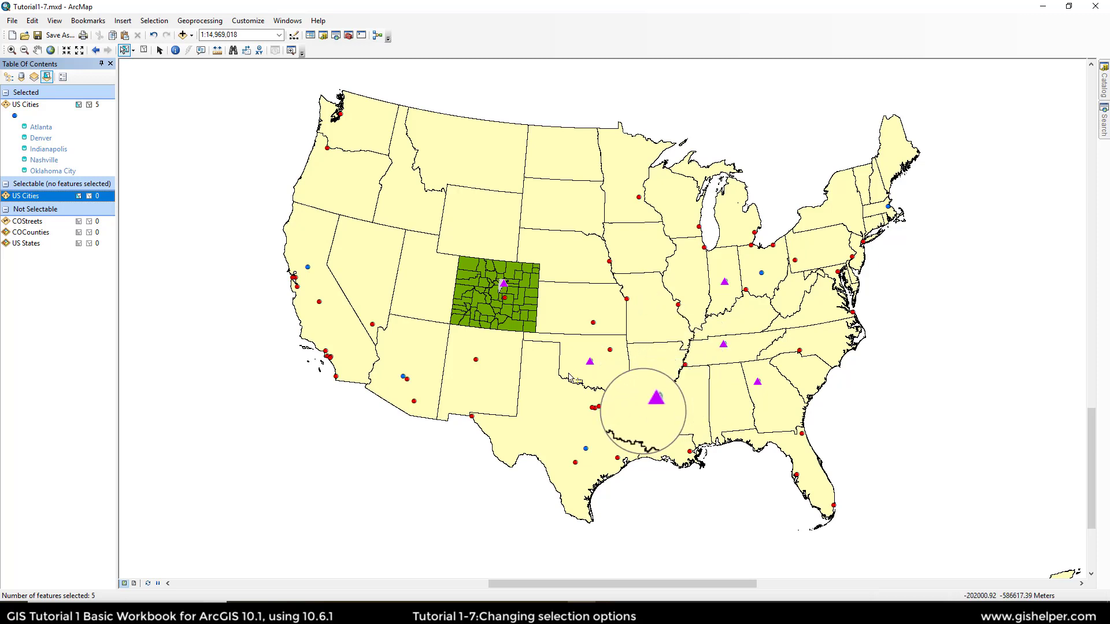
Step: Add the blue cities Phoenix, Sacramento, Columbus and the one in central Texas to the selection, then clear the whole selection
left_click(404, 378, "shift")
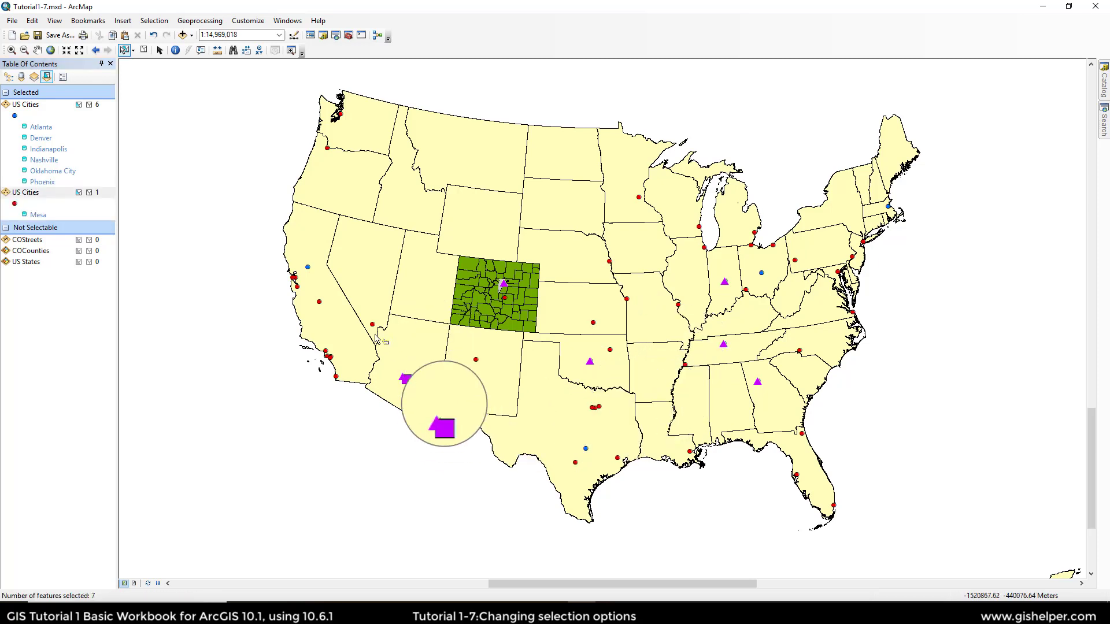
left_click(308, 267, "shift")
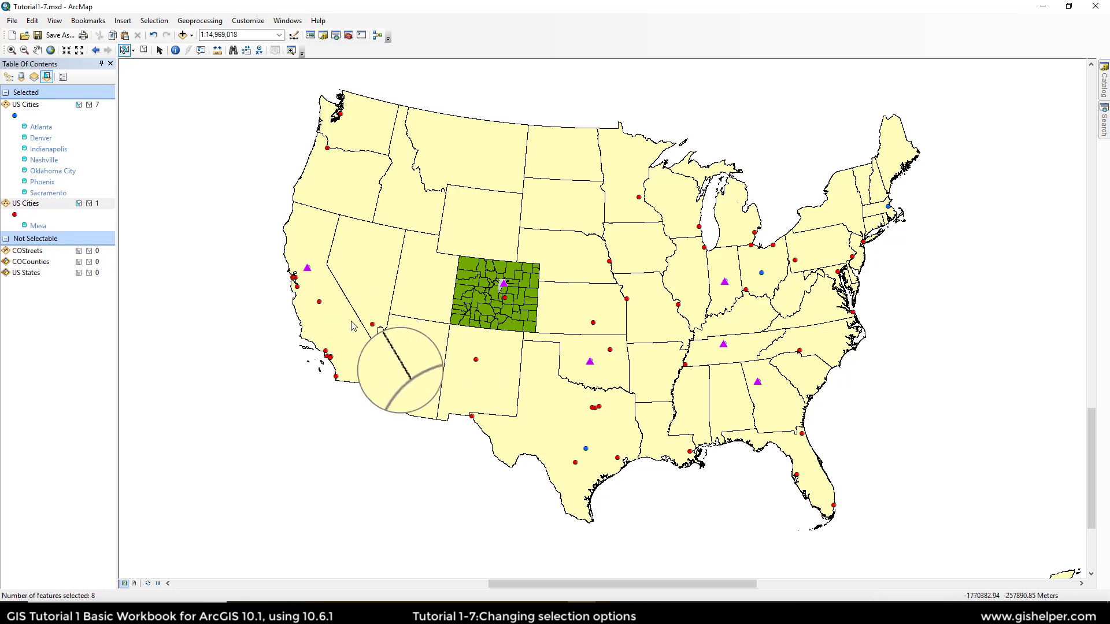
left_click(761, 272, "shift")
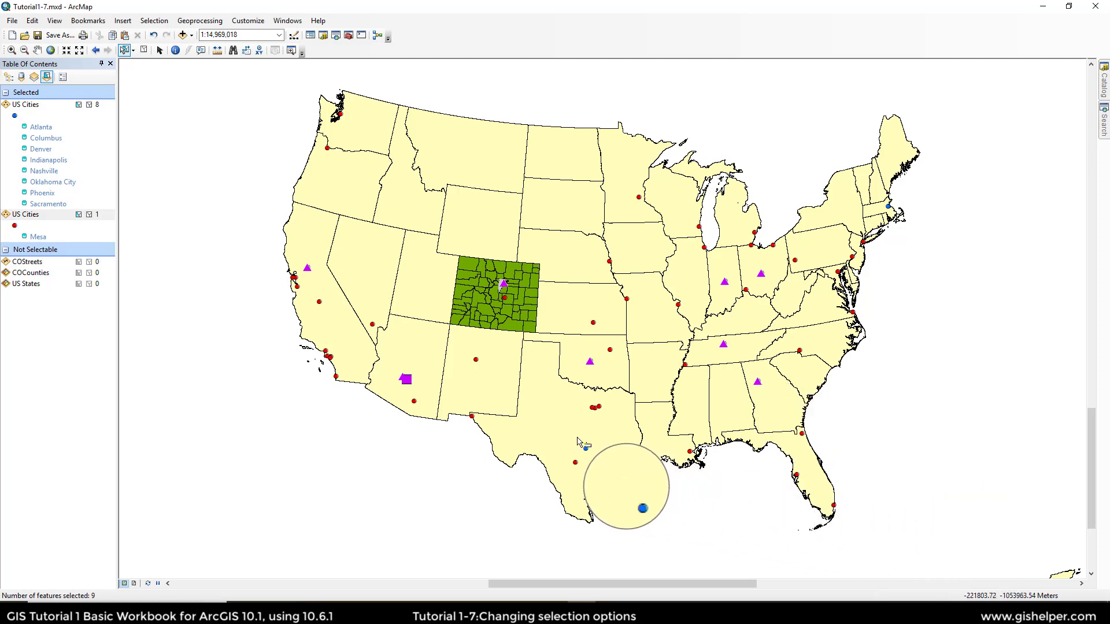
left_click_drag(578, 437, 585, 450)
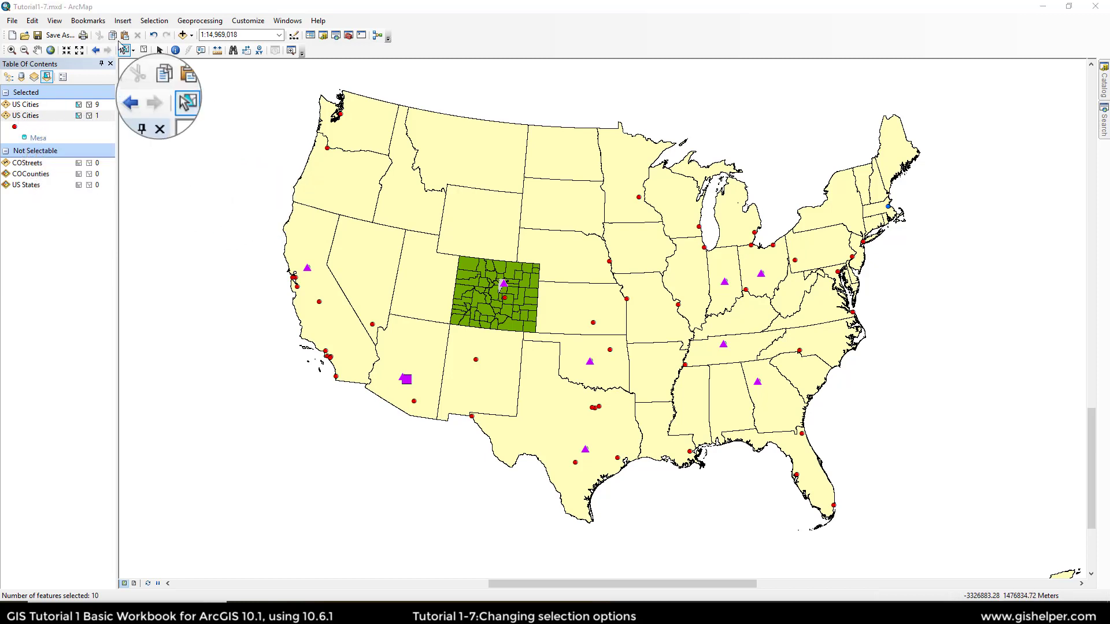
left_click(144, 50)
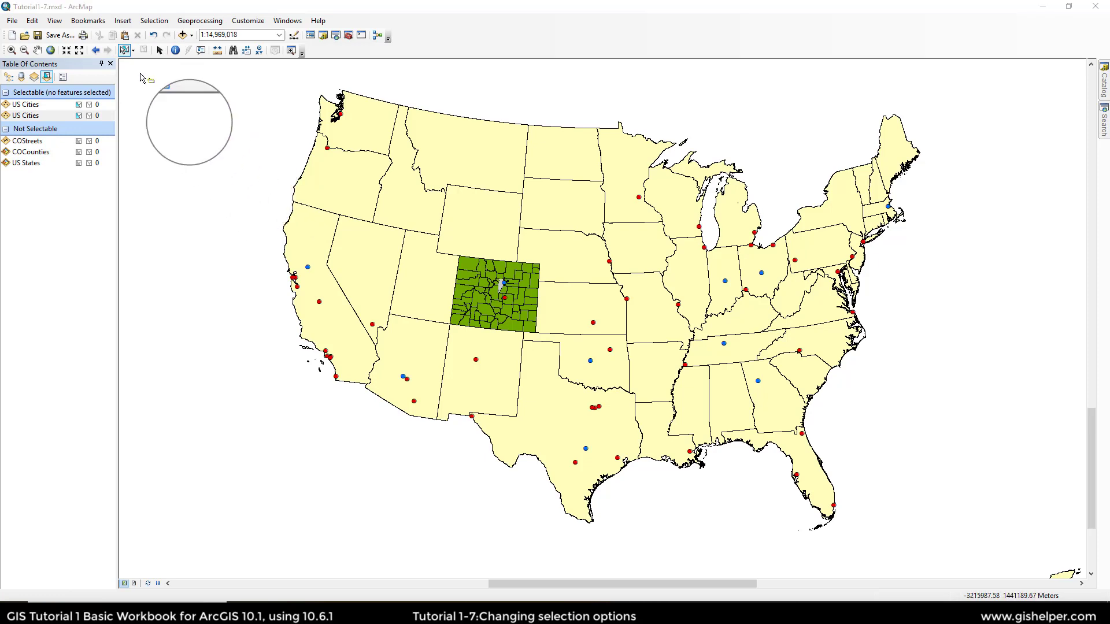
Step: Zoom to the Florida bookmark and use Select by Circle to select Tampa, Miami and Jacksonville
left_click(87, 21)
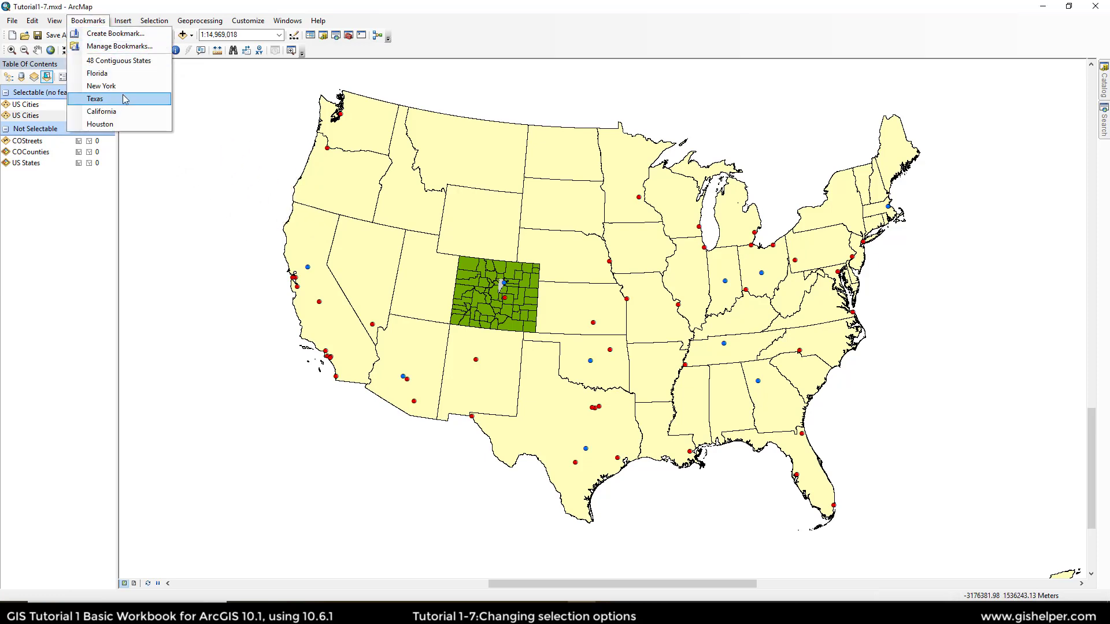
left_click(112, 73)
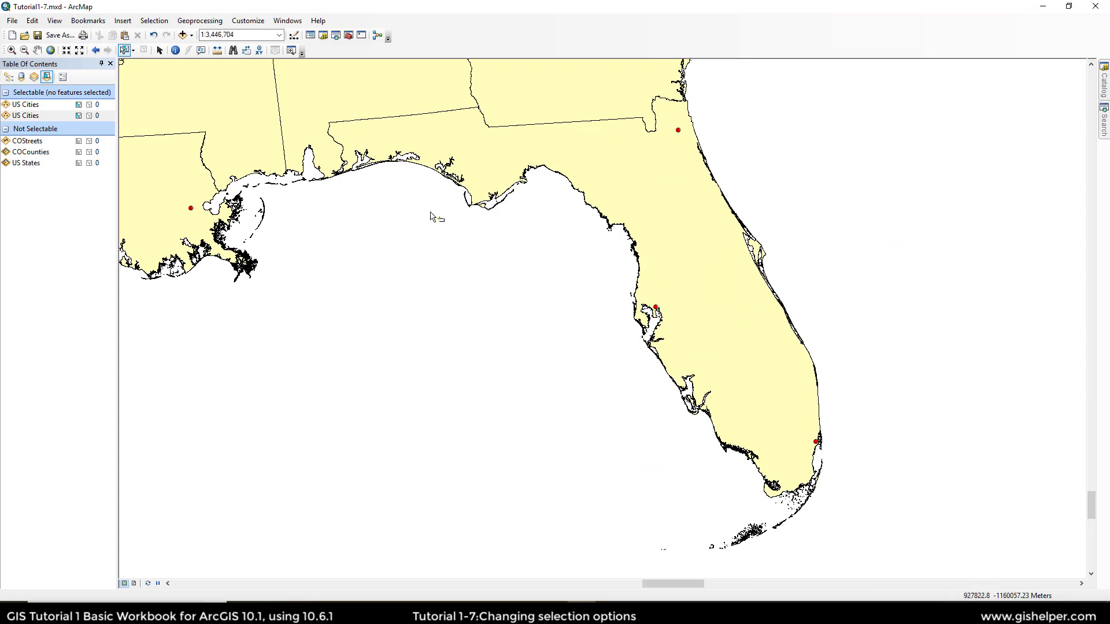
left_click(133, 51)
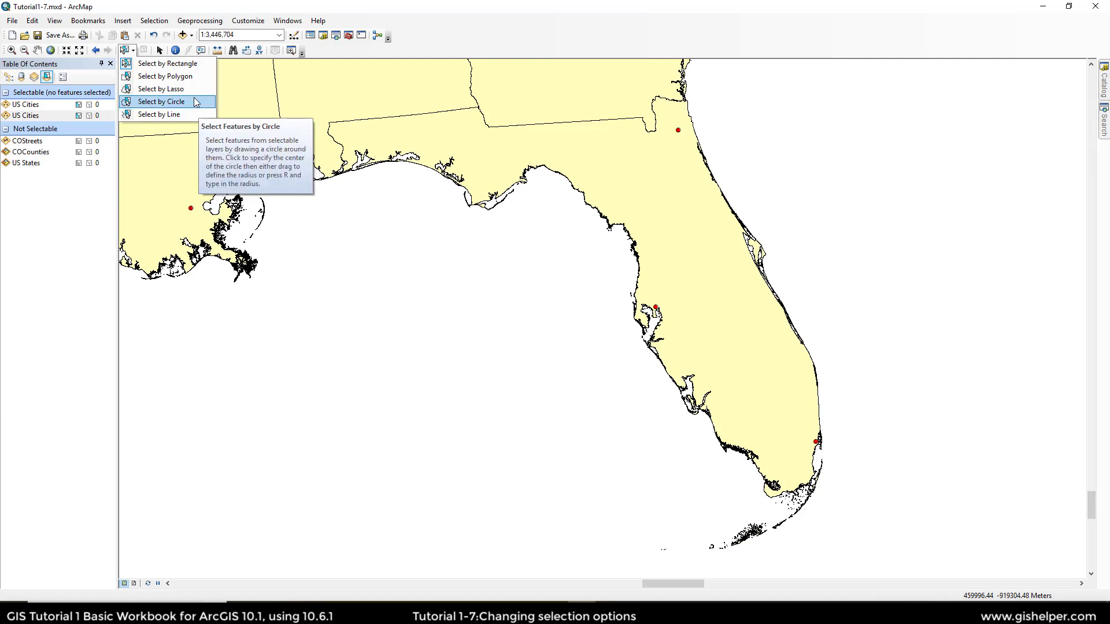
left_click(194, 102)
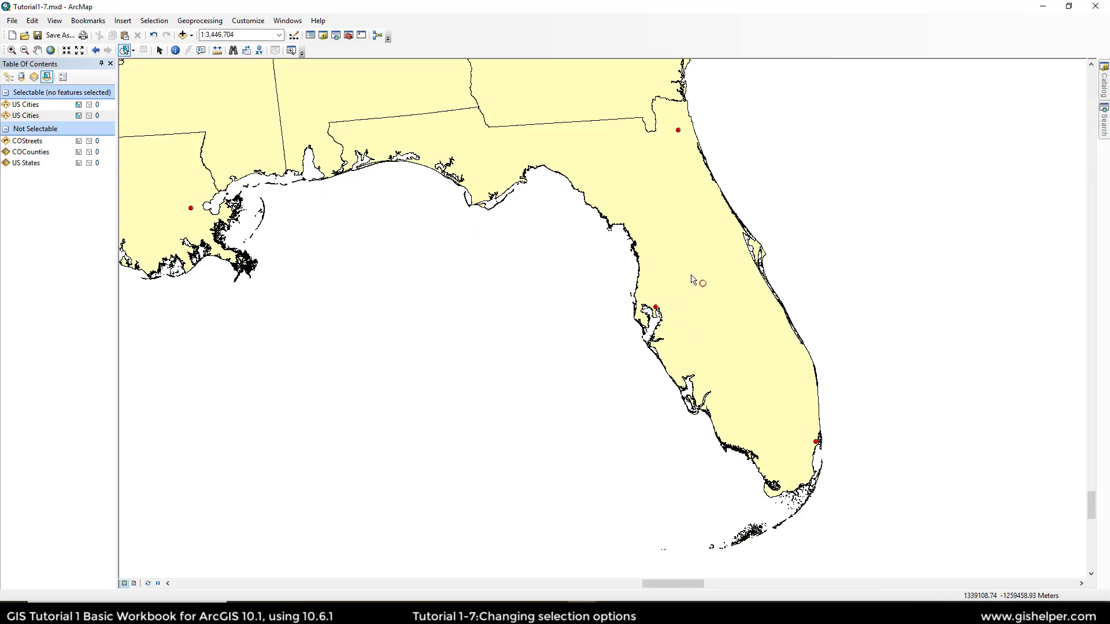
left_click_drag(691, 276, 696, 281)
left_click_drag(719, 324, 778, 421)
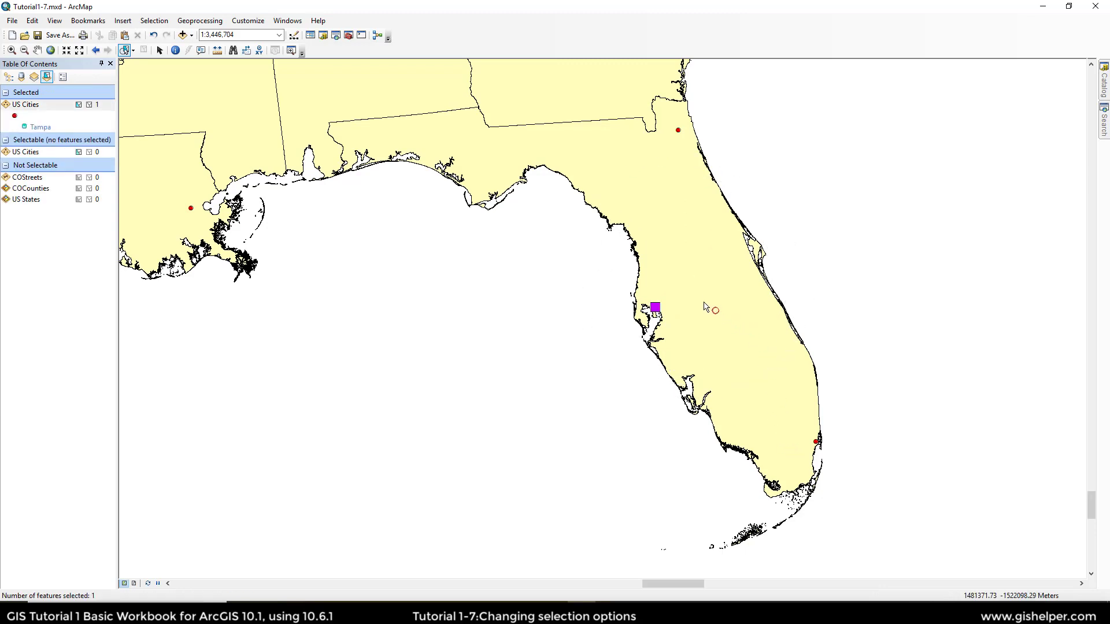
left_click_drag(700, 286, 802, 472)
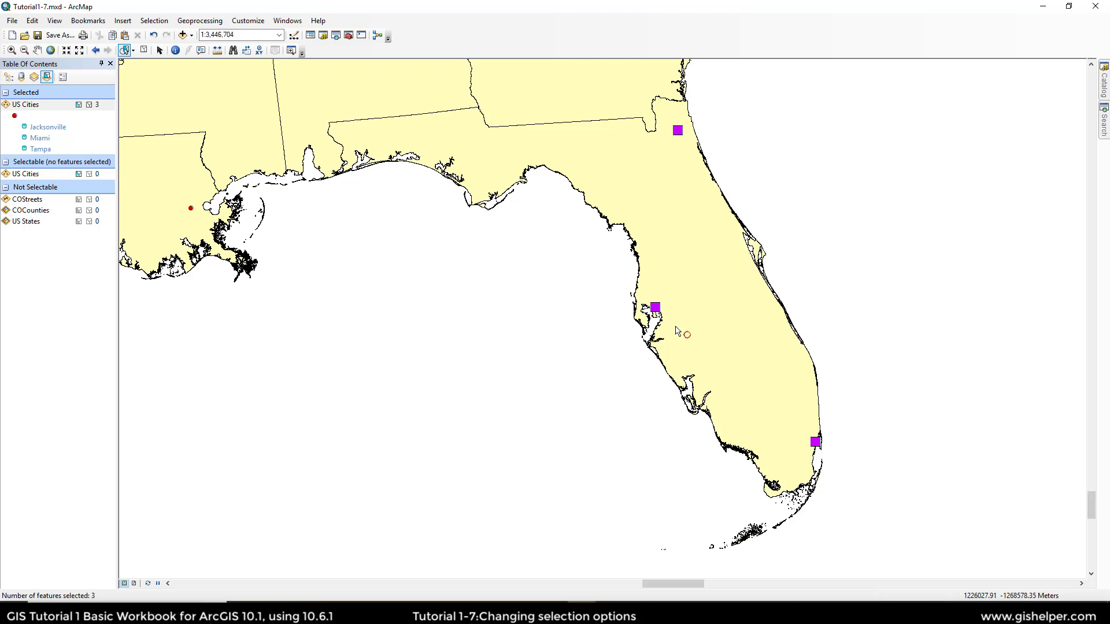
Step: Clear the selection of the Florida cities, then select only Tampa with a small circle around it
left_click(656, 311)
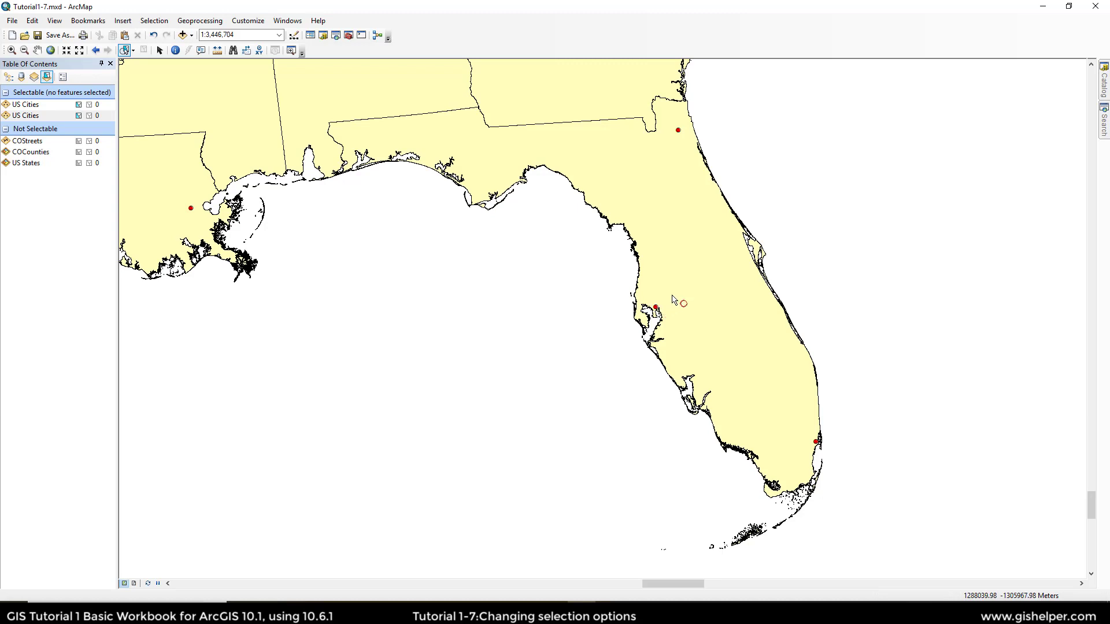
left_click(656, 311)
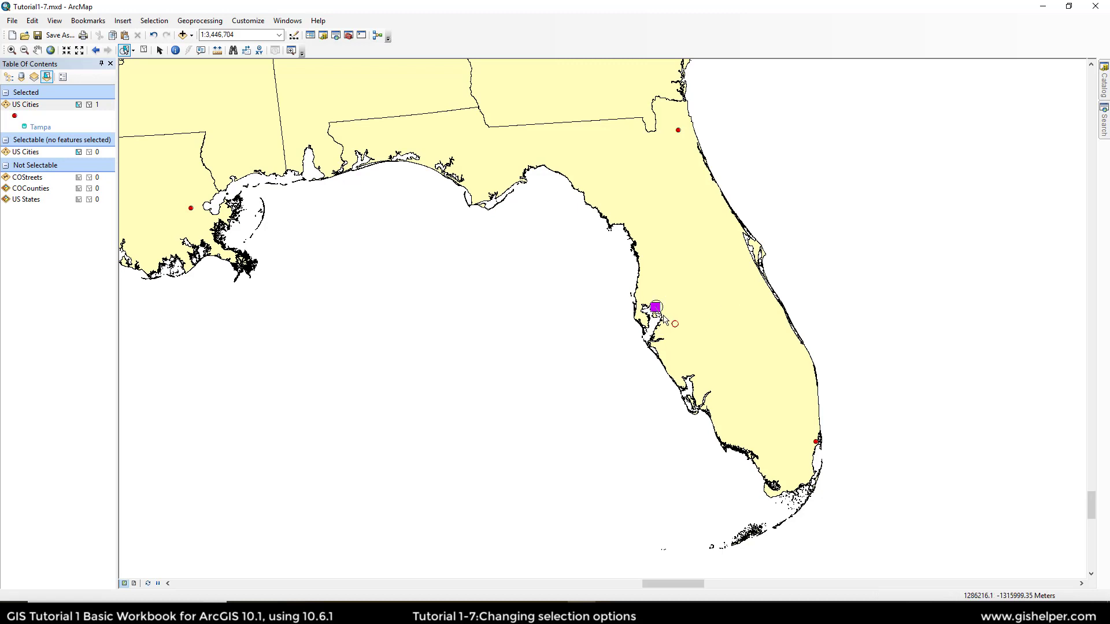
Step: Select cities with circles centred on Tampa, one reaching Miami and a wider one reaching New Orleans, then clear the selection
left_click_drag(663, 315, 819, 448)
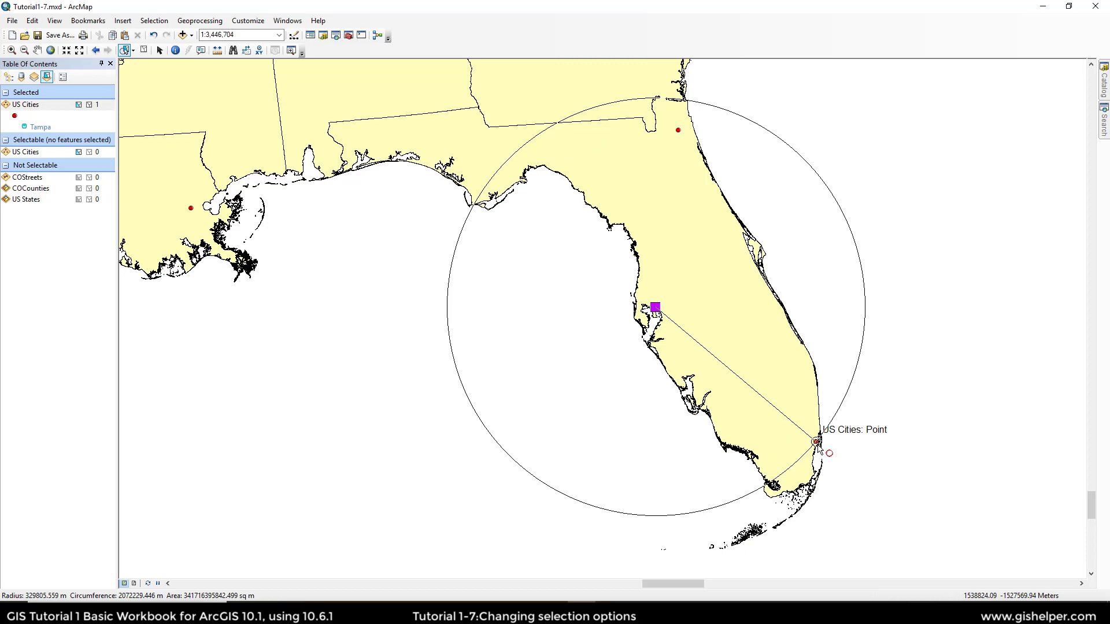
left_click_drag(818, 448, 818, 448)
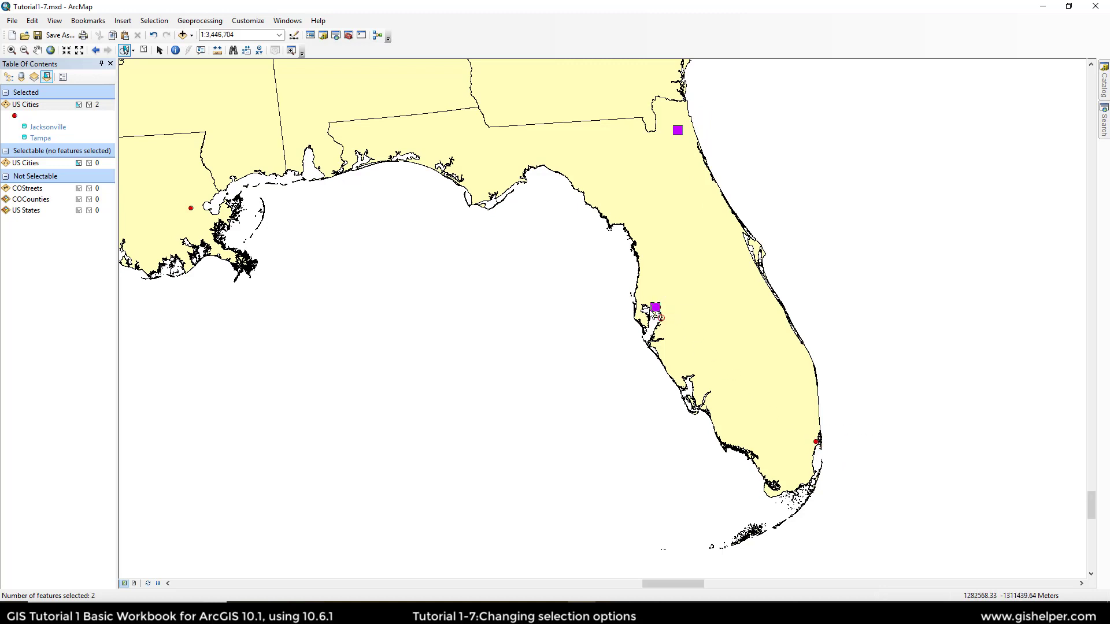
left_click_drag(656, 313, 197, 212)
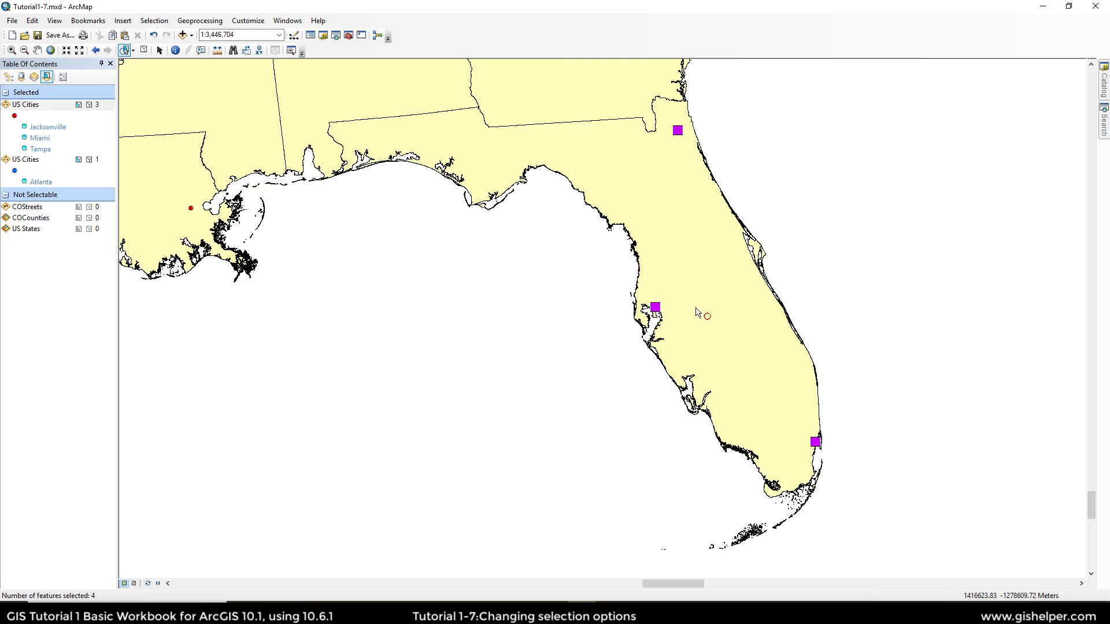
left_click(143, 52)
Step: Use Select by Polygon to enclose Jacksonville, Tampa and Miami in a polygon around Florida, then clear the selection
left_click(133, 51)
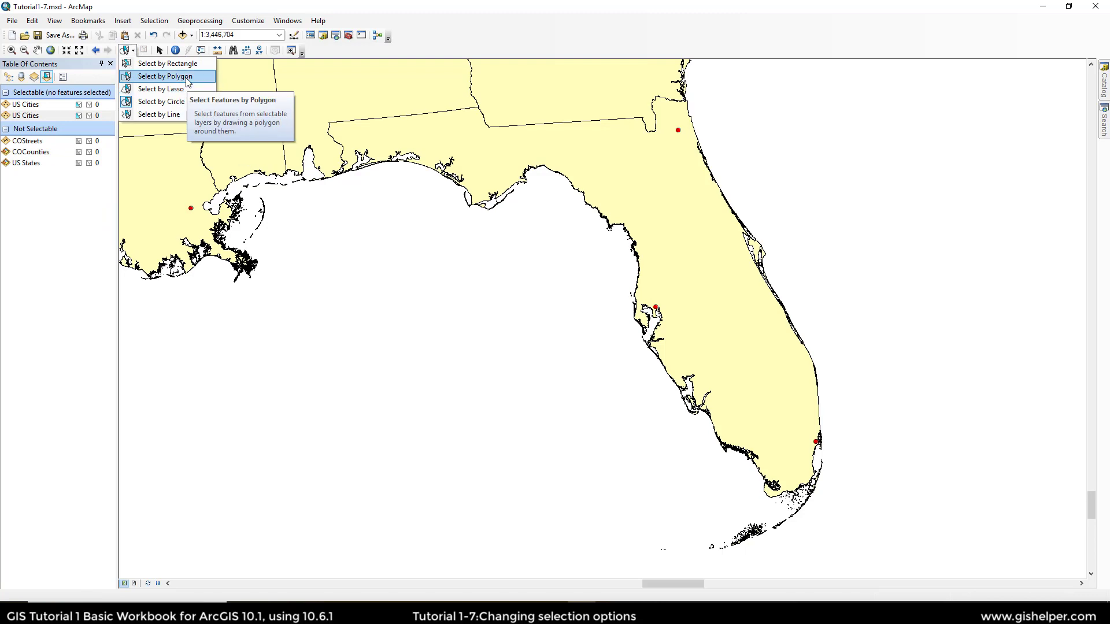
left_click(165, 76)
left_click(616, 385)
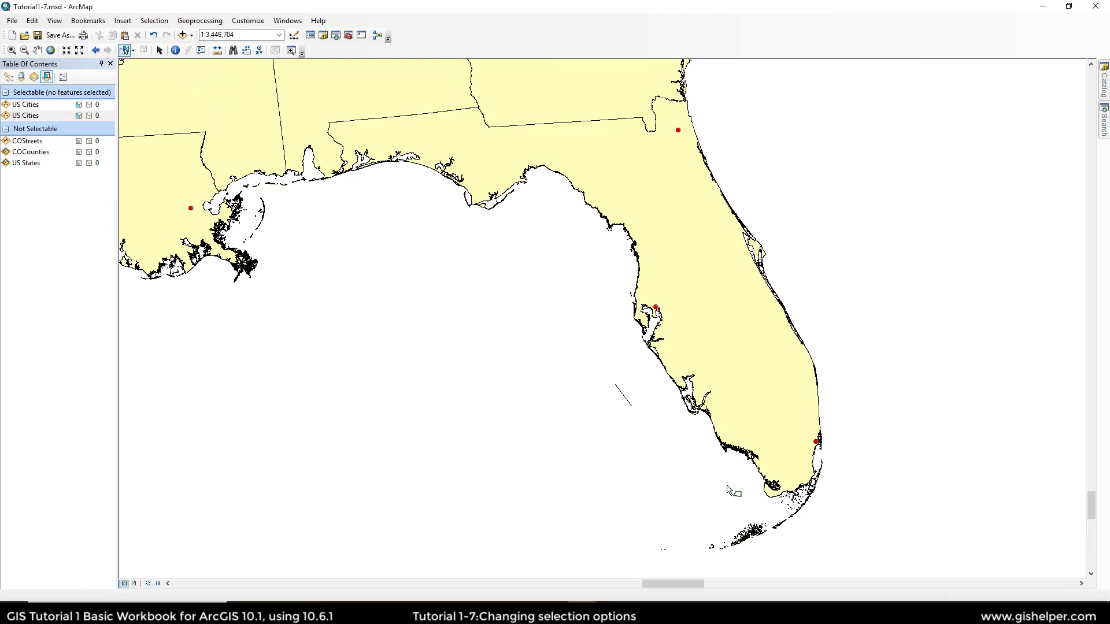
left_click(874, 530)
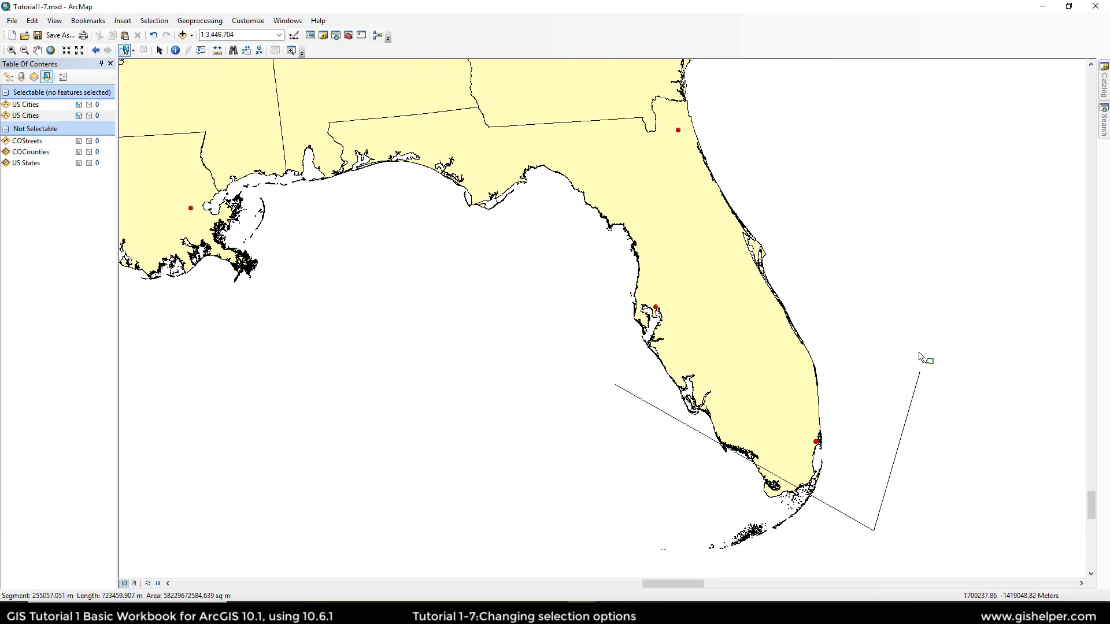
left_click(916, 341)
left_click(802, 155)
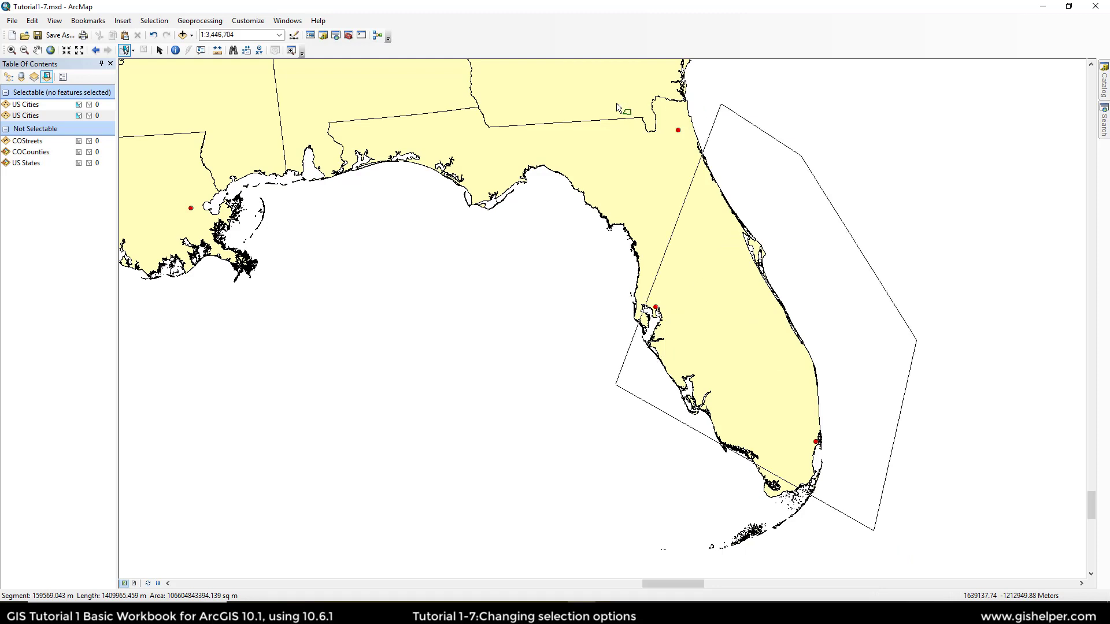
left_click(617, 106)
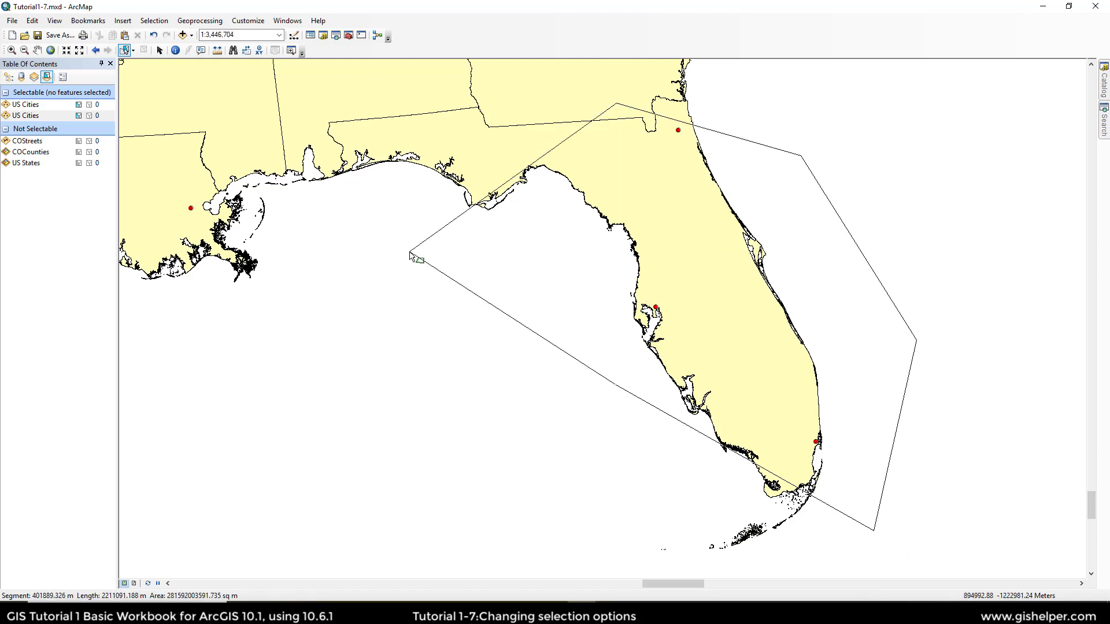
double_click(427, 376)
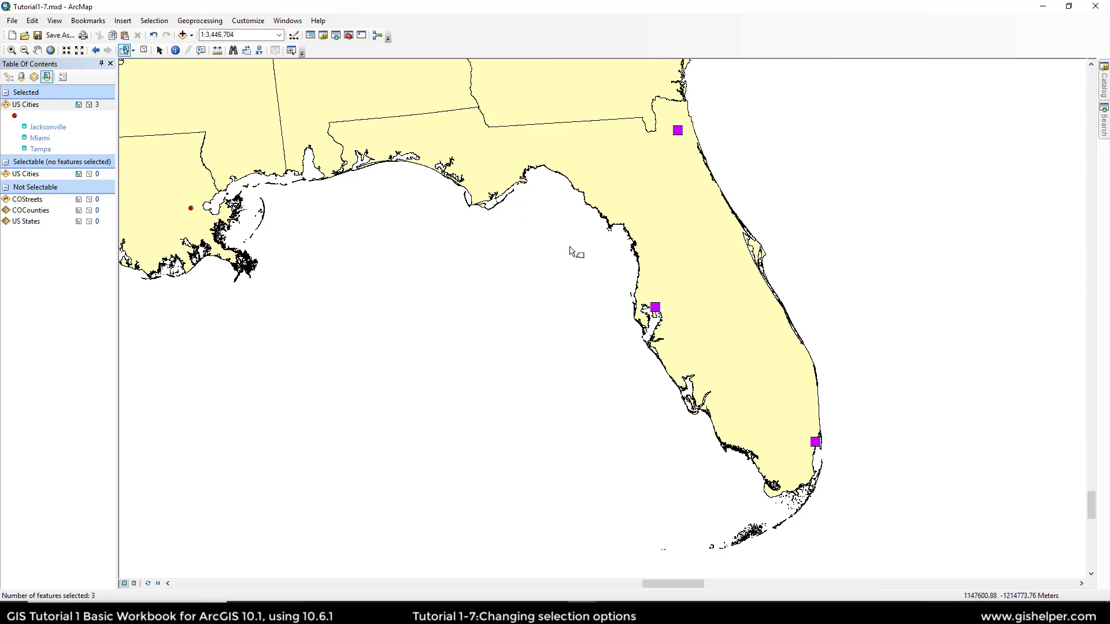
left_click(148, 50)
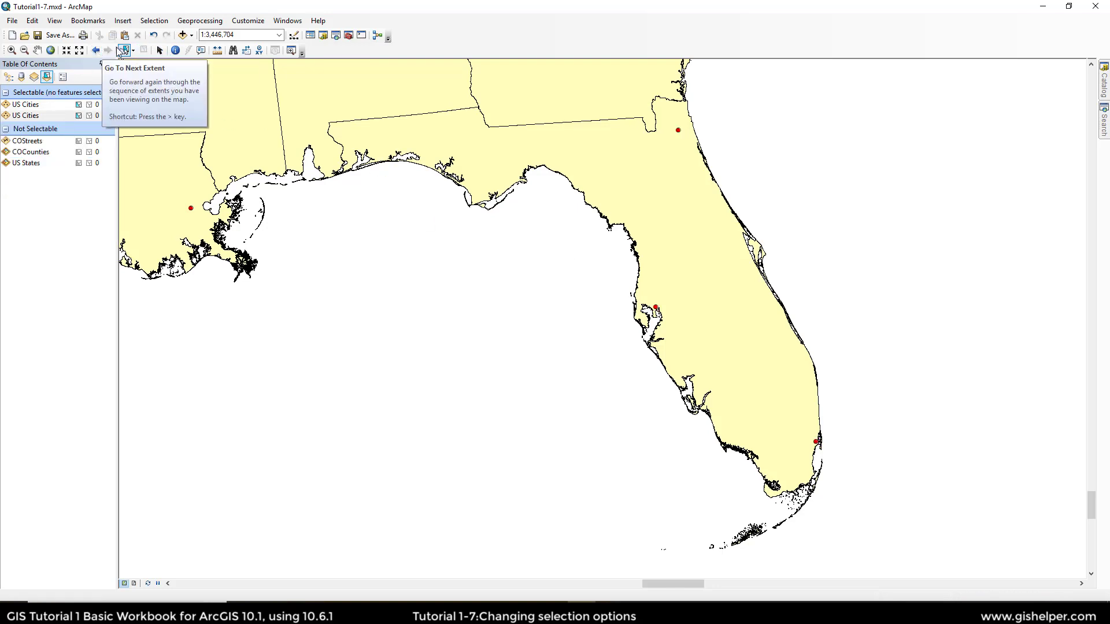
Step: Use Select by Lasso to select Jacksonville, Miami, Tampa and New Orleans with freehand loops, then clear the selection
left_click(133, 50)
left_click(161, 88)
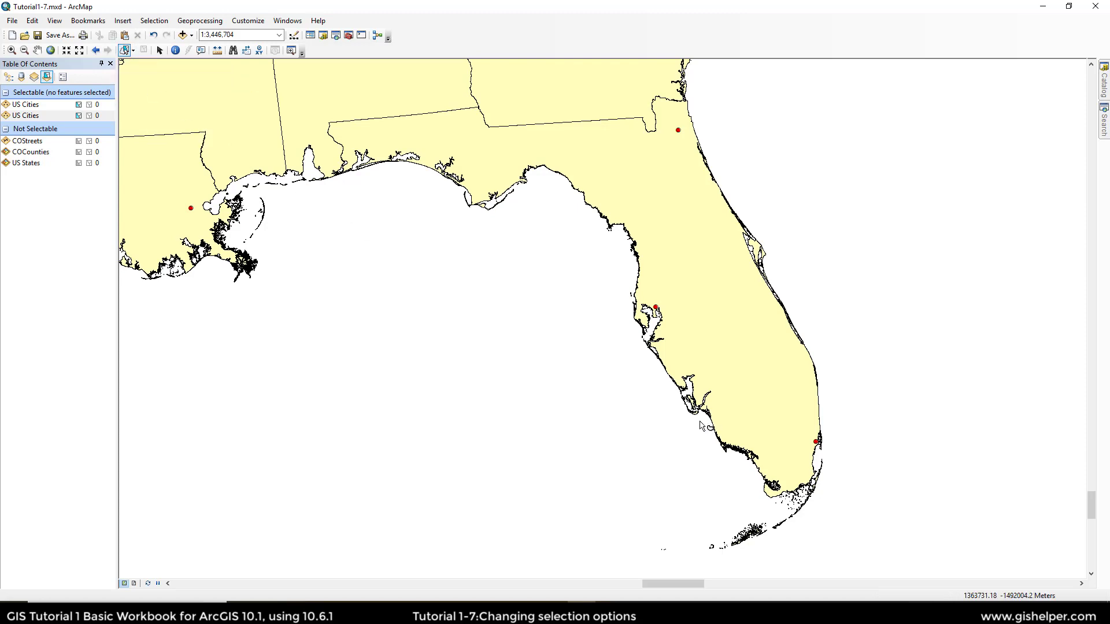
mouse_move(703, 514)
left_mouse_down()
mouse_move(892, 526)
mouse_move(969, 379)
mouse_move(968, 335)
mouse_move(955, 328)
left_mouse_up()
mouse_move(565, 345)
left_mouse_down()
mouse_move(948, 289)
mouse_move(872, 166)
mouse_move(731, 93)
mouse_move(596, 88)
mouse_move(314, 96)
mouse_move(173, 272)
mouse_move(371, 207)
mouse_move(518, 486)
mouse_move(640, 433)
mouse_move(773, 446)
mouse_move(762, 458)
left_mouse_up()
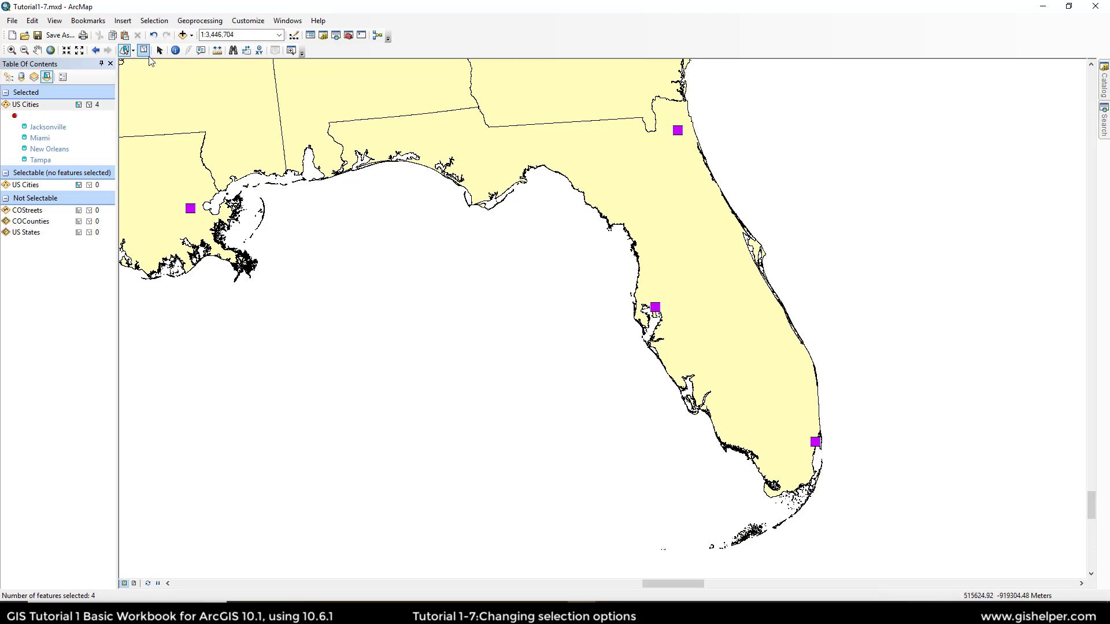
left_click(145, 51)
Step: Activate Select by Line and zoom the map to the COStreets streets at a scale of 1:30,000
left_click(133, 50)
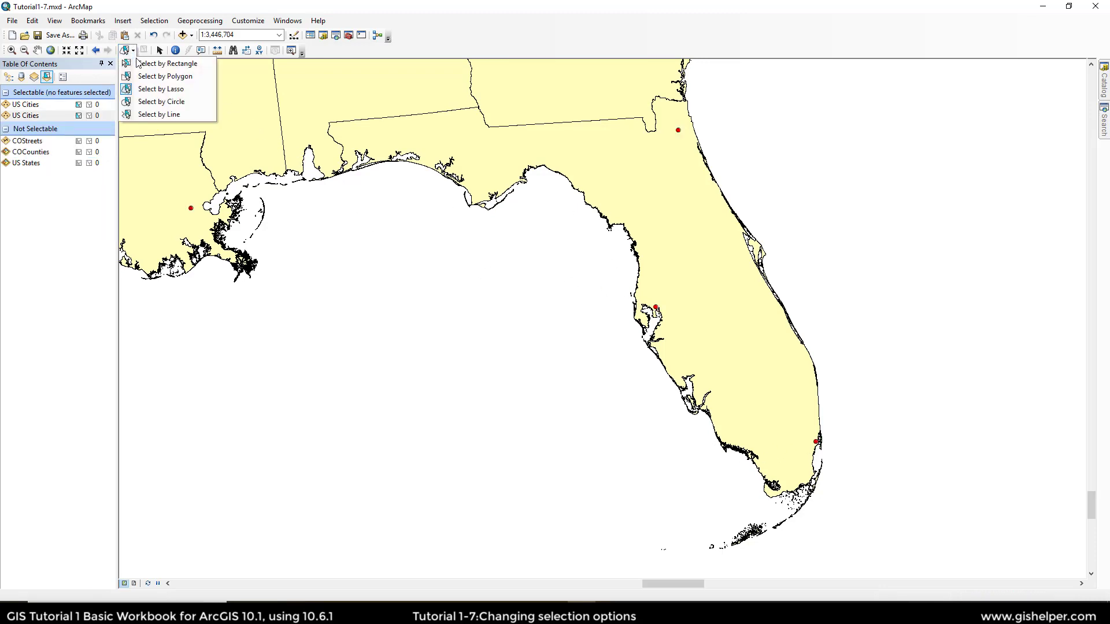
left_click(157, 115)
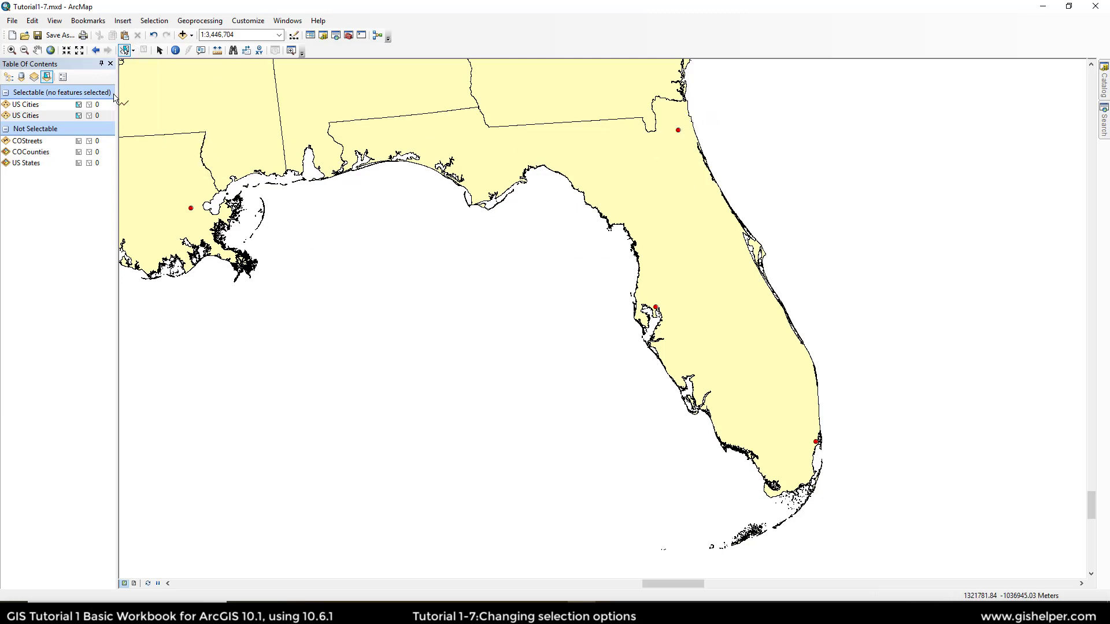
left_click(35, 152)
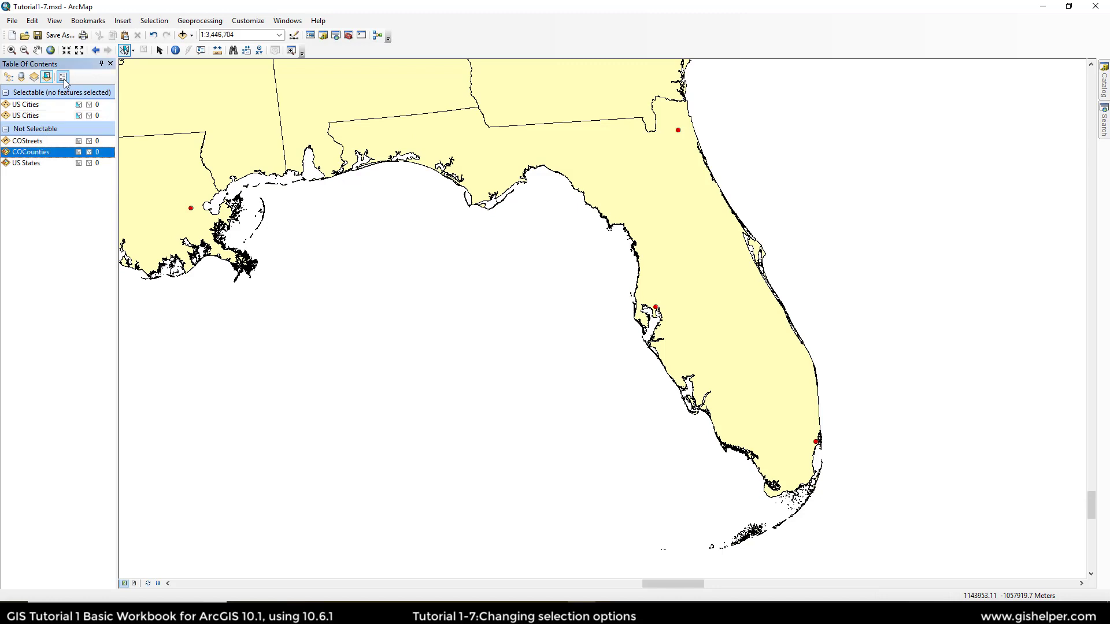
left_click(8, 77)
right_click(54, 152)
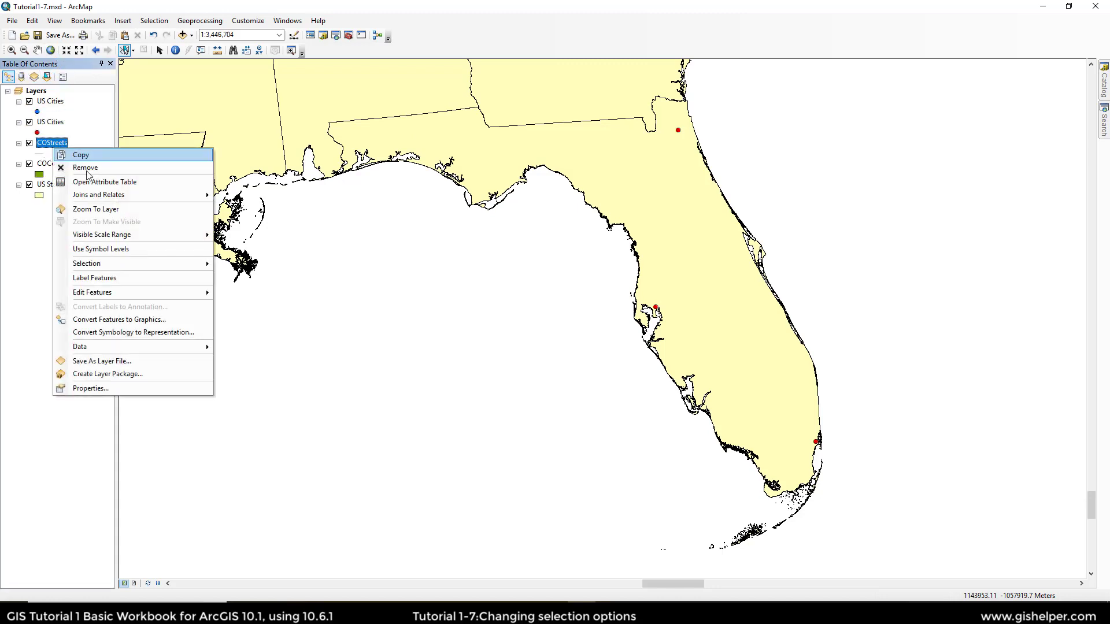
left_click(115, 204)
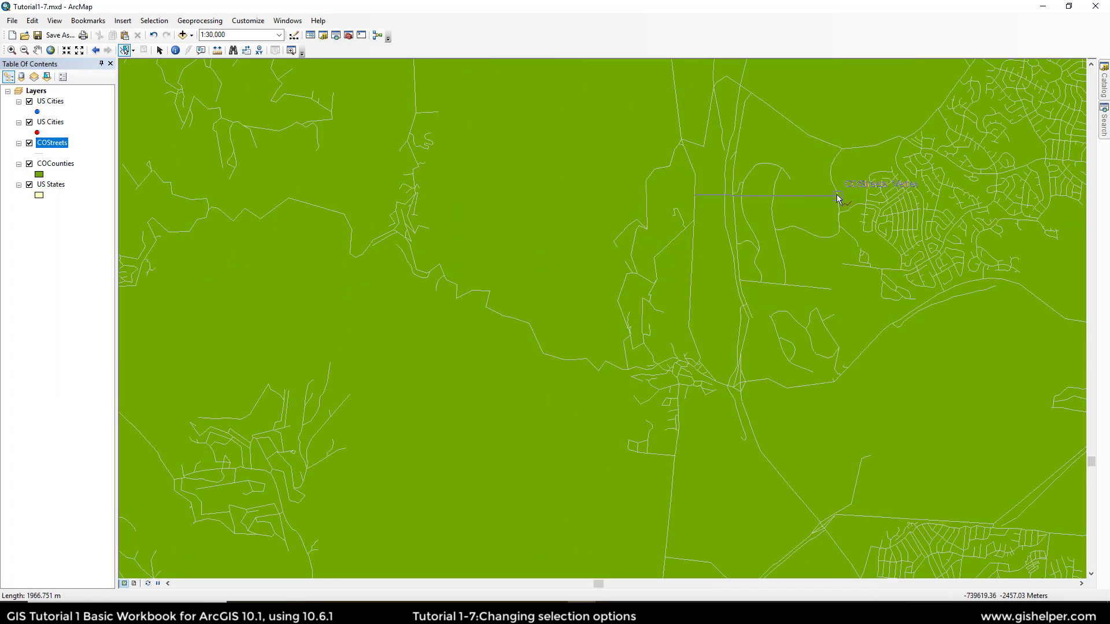
Step: Abandon the started selection line, make both US Cities layers not selectable, and make COStreets the only selectable layer
left_click(836, 197)
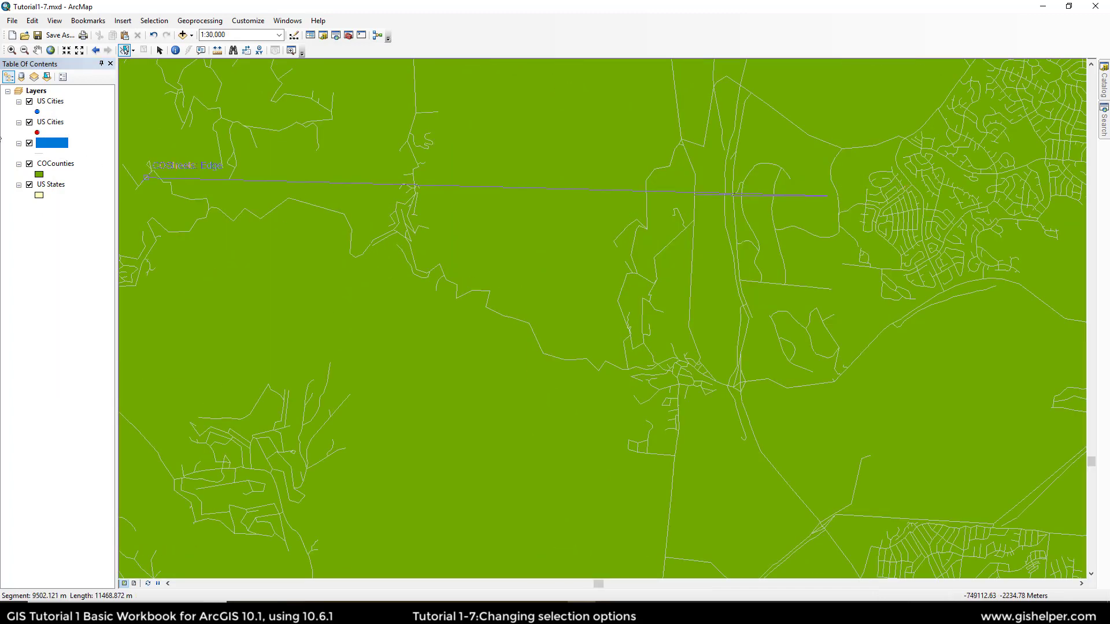
left_click(47, 76)
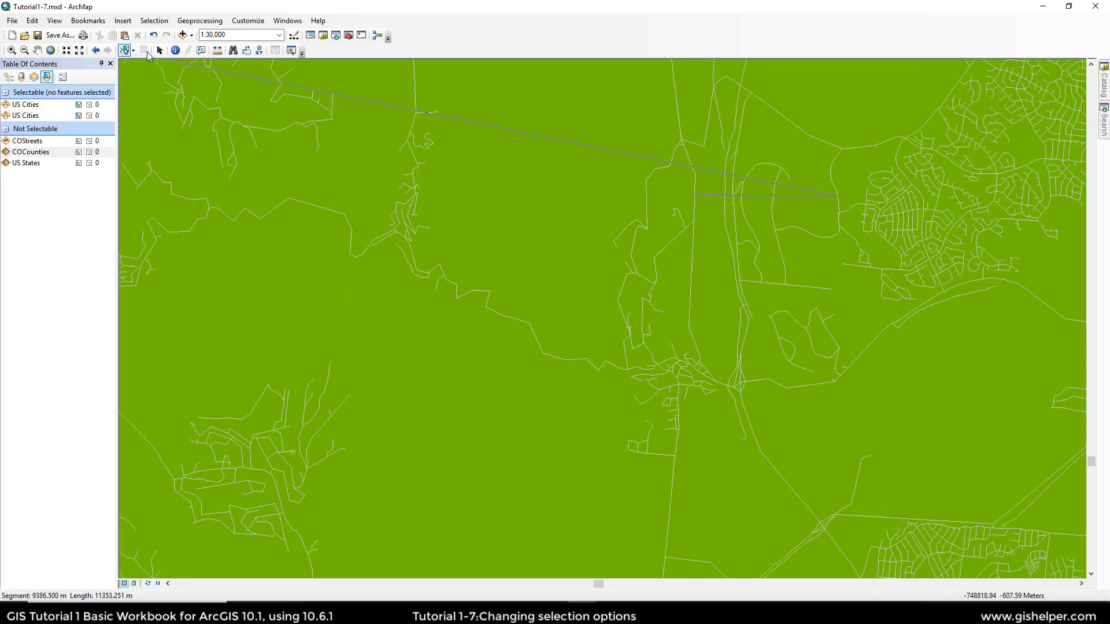
left_click(78, 115)
left_click(79, 104)
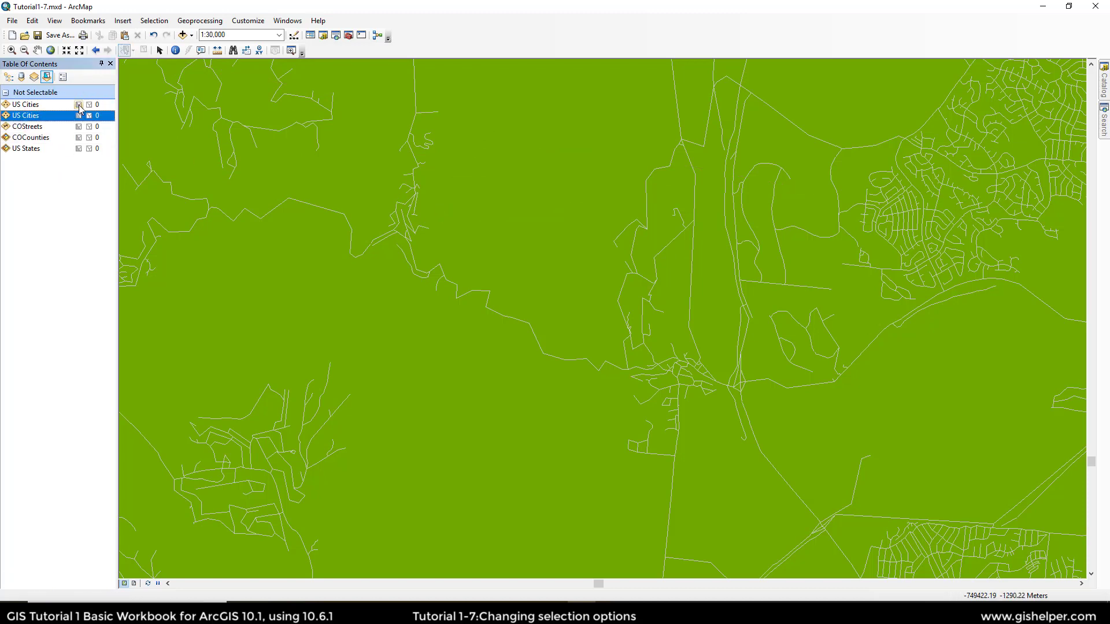
left_click(78, 128)
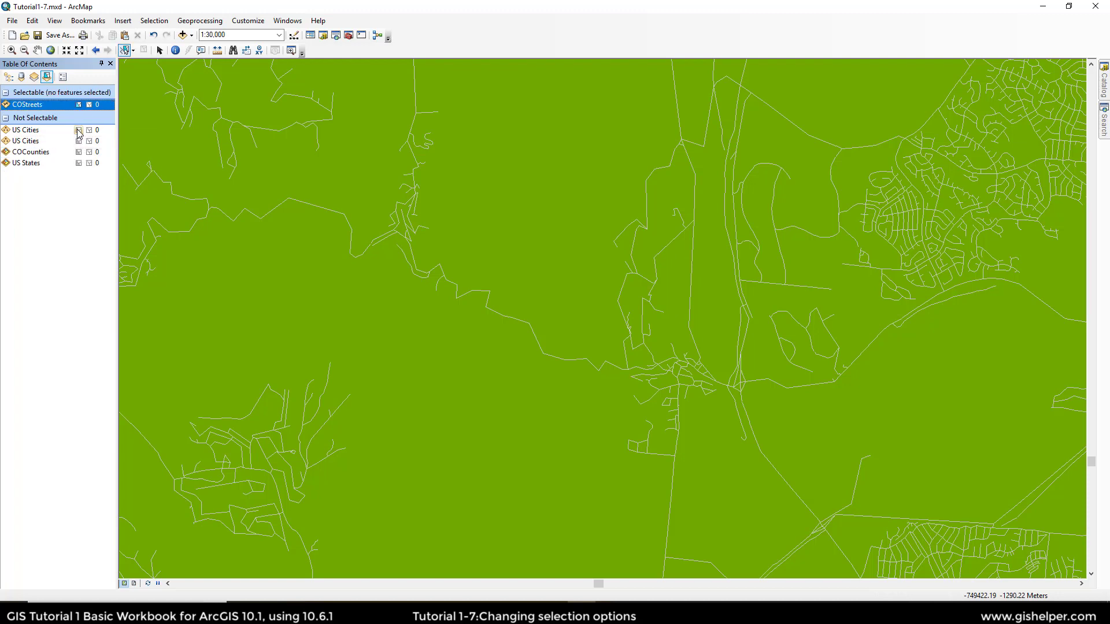
Step: Select the streets crossed by a straight line drawn from west to east across the map, then clear the selection
left_click(412, 131)
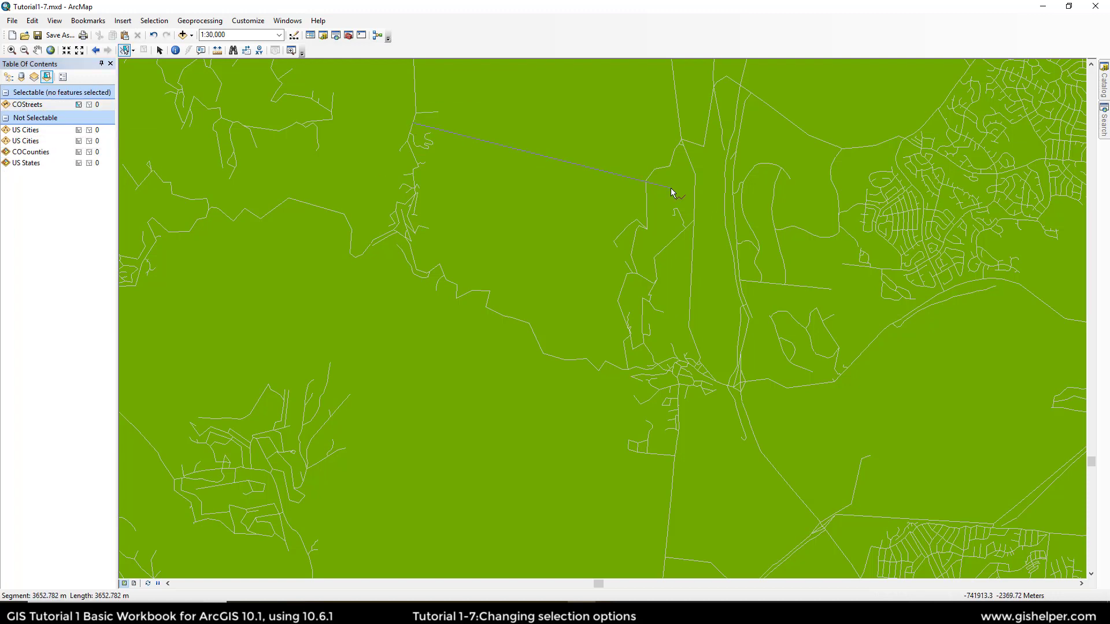
double_click(839, 203)
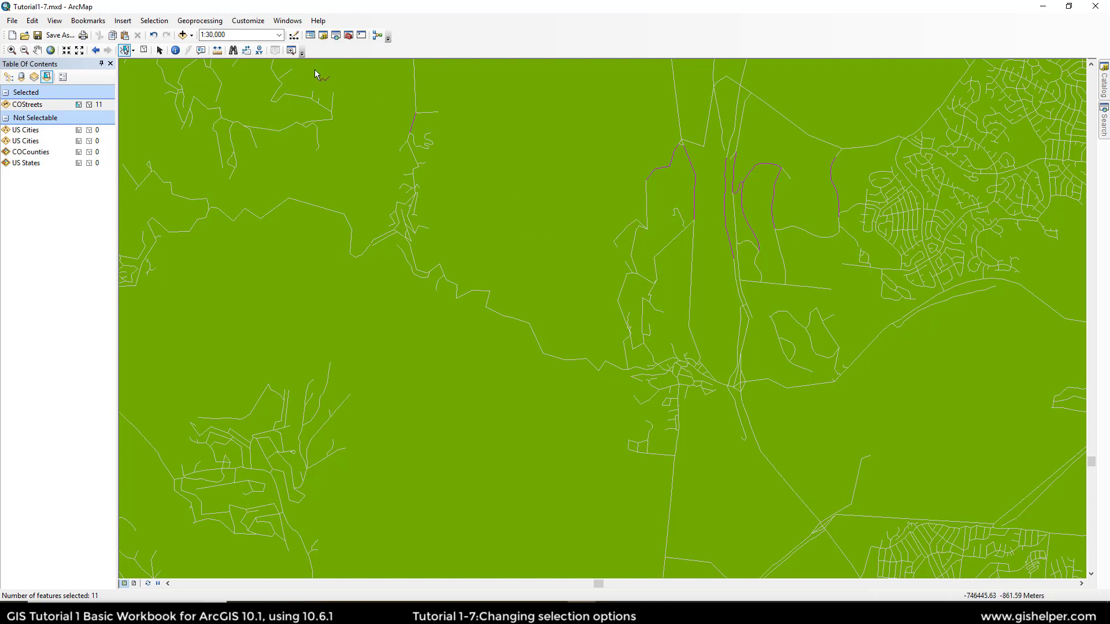
left_click(144, 51)
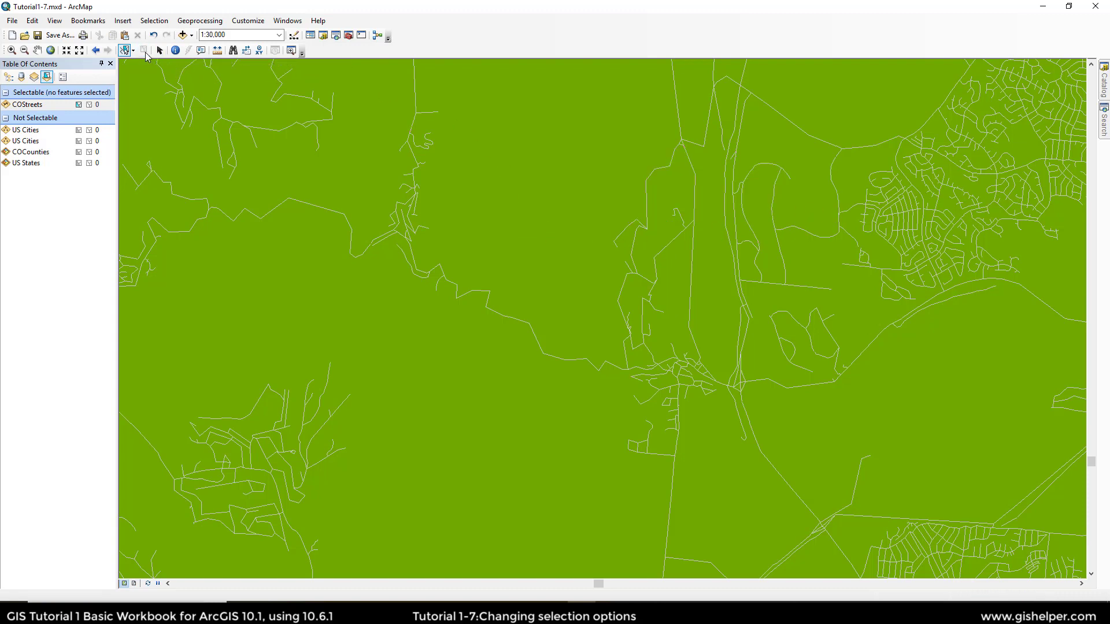
Step: Zoom out to 1:60,000, then display the Draw toolbar and dock it beside the Standard toolbar
scroll(525, 272, "up", 2)
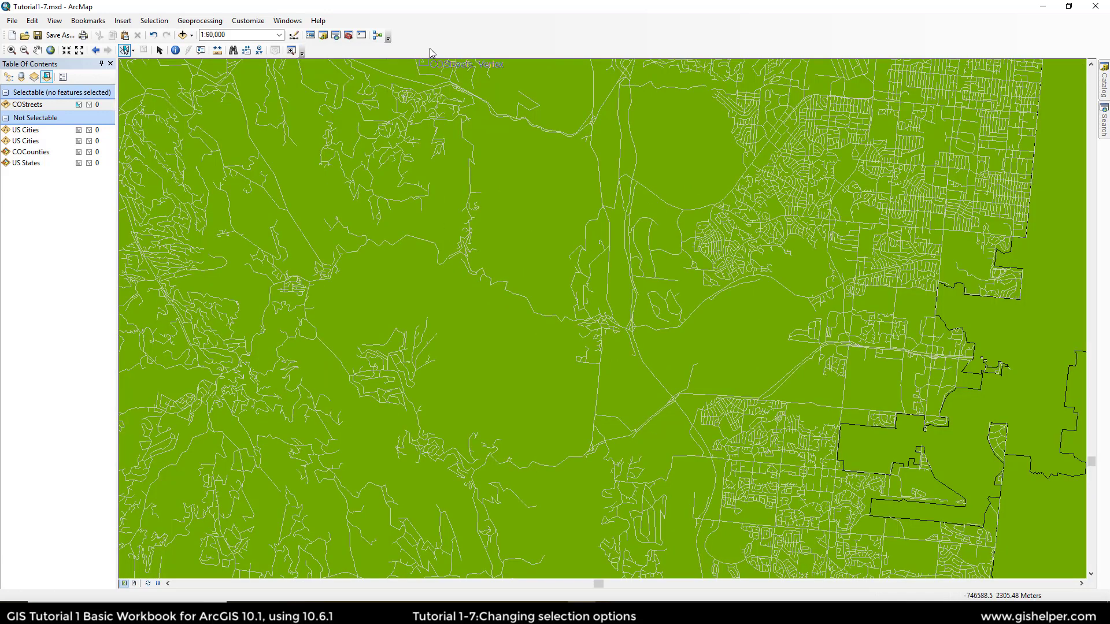
right_click(436, 45)
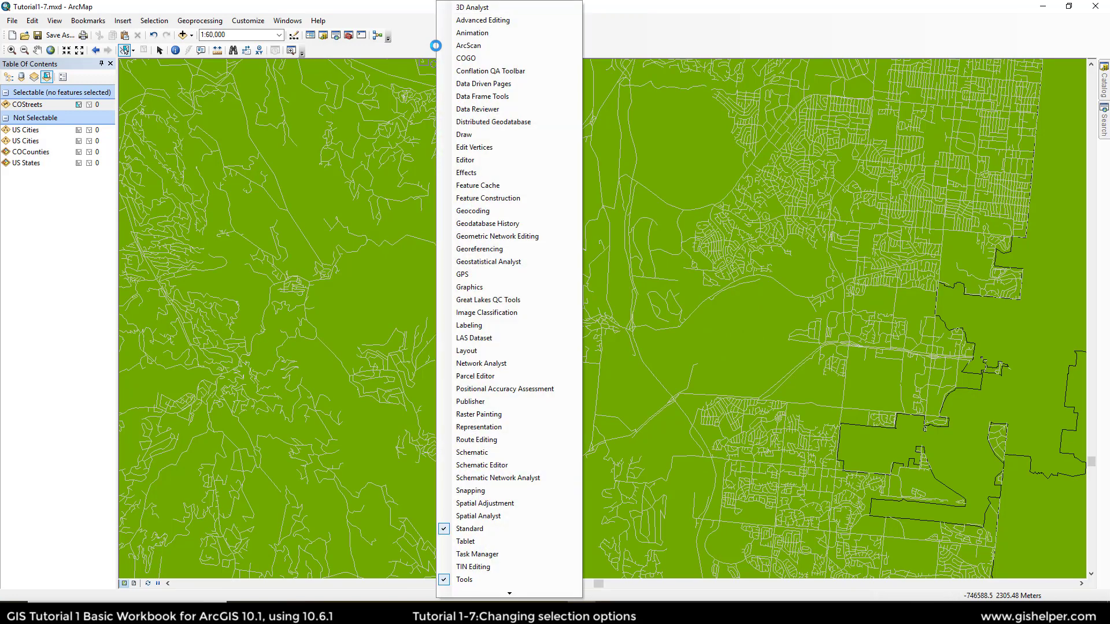
left_click(421, 48)
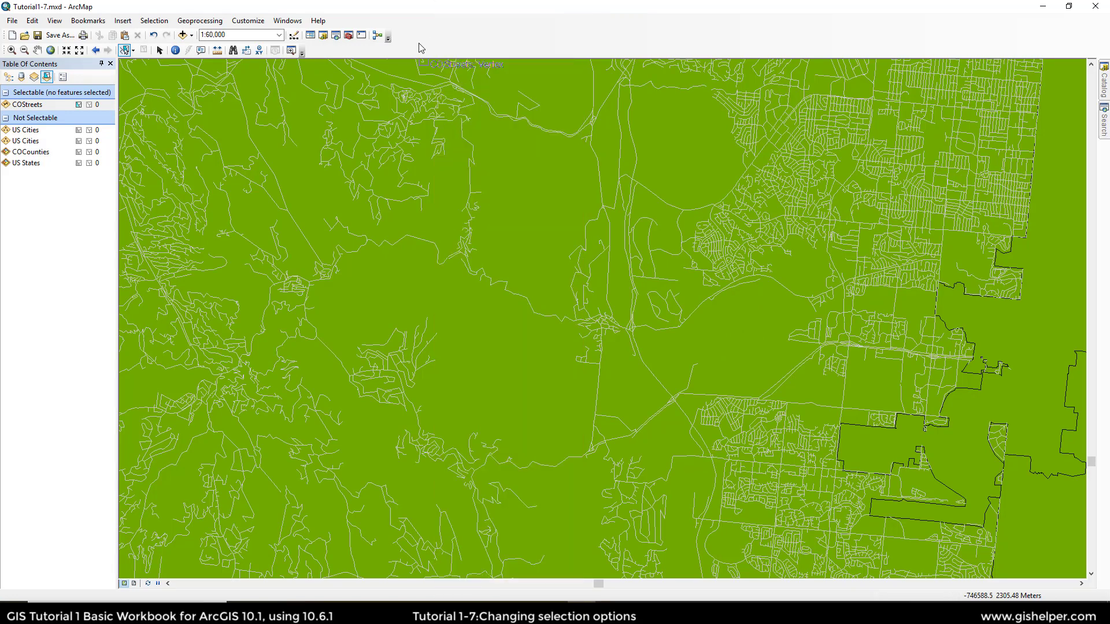
right_click(450, 47)
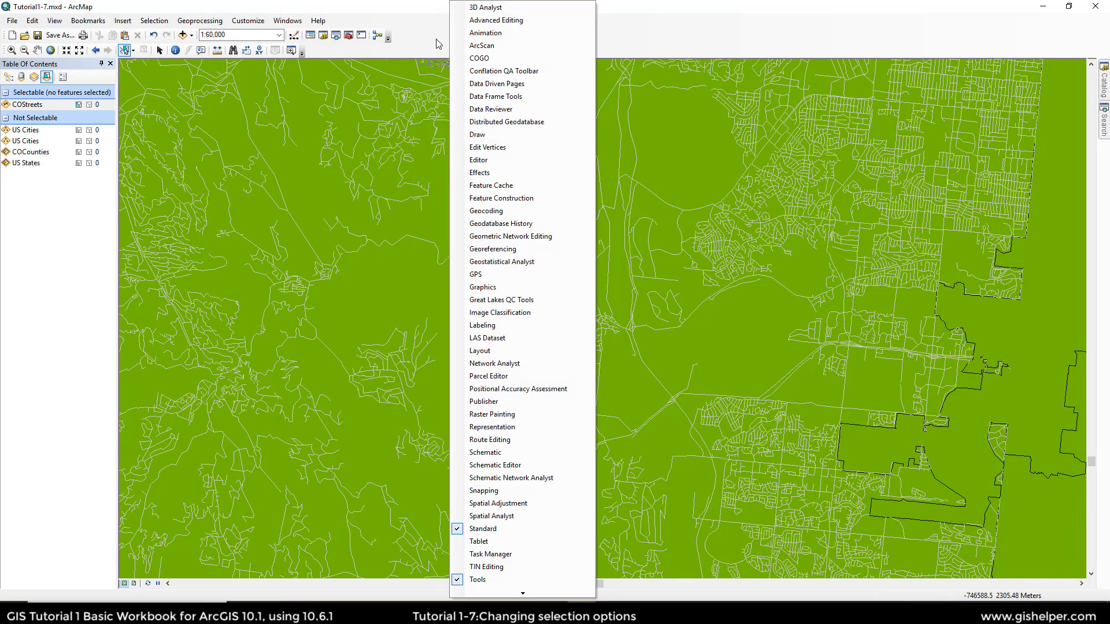
left_click(509, 134)
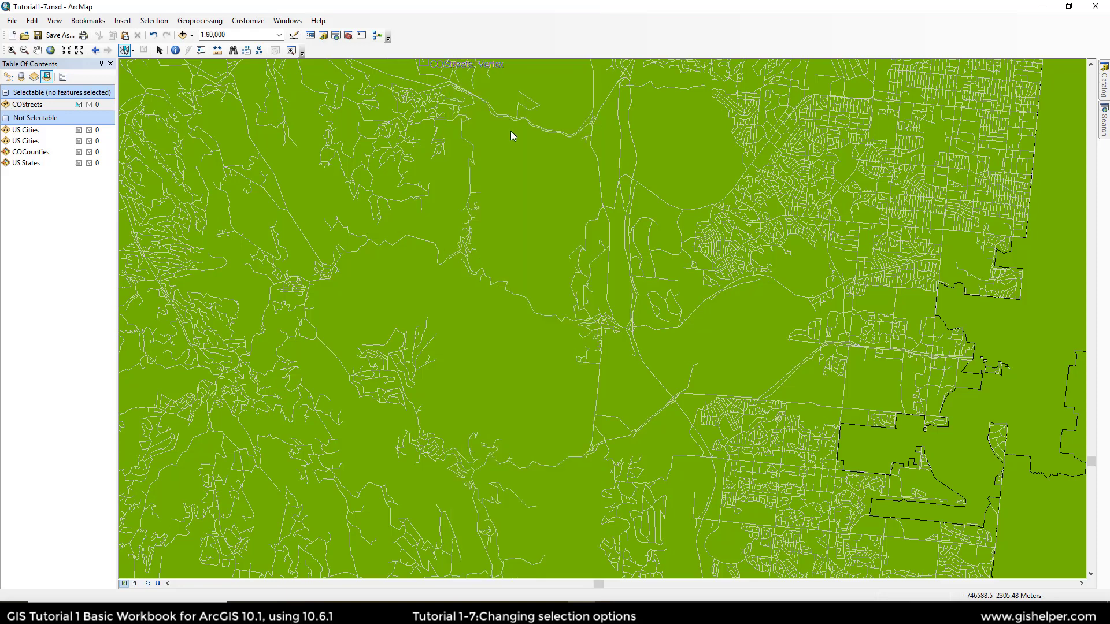
mouse_move(213, 72)
left_mouse_down()
mouse_move(509, 62)
mouse_move(502, 50)
left_mouse_up()
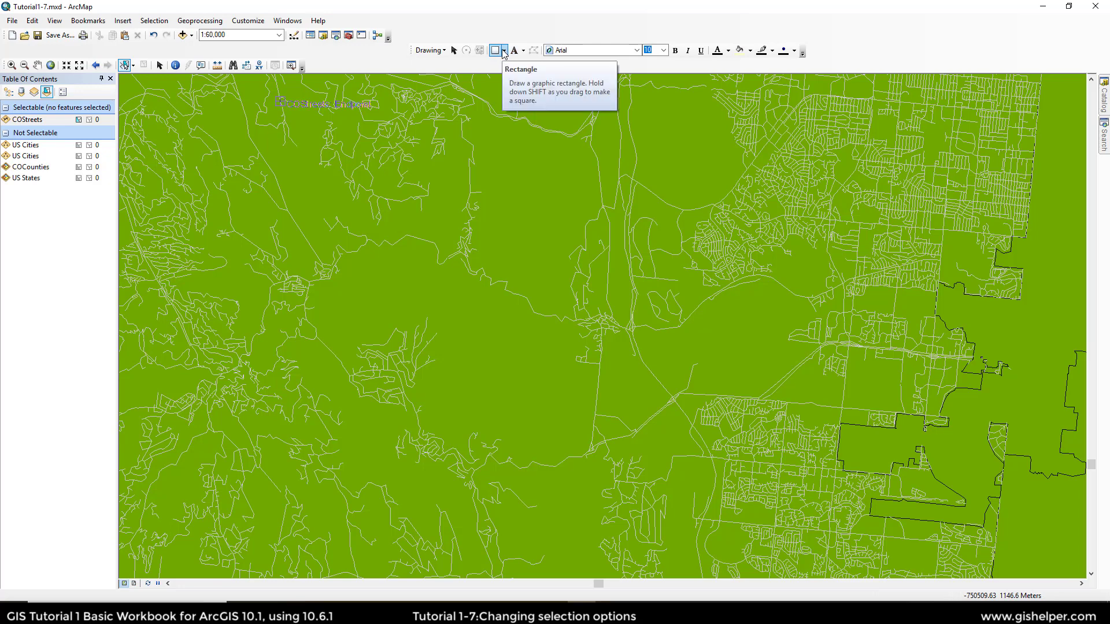
Step: Draw a large irregular FreeHand graphic outline over the streets in the eastern half of the map
left_click(504, 52)
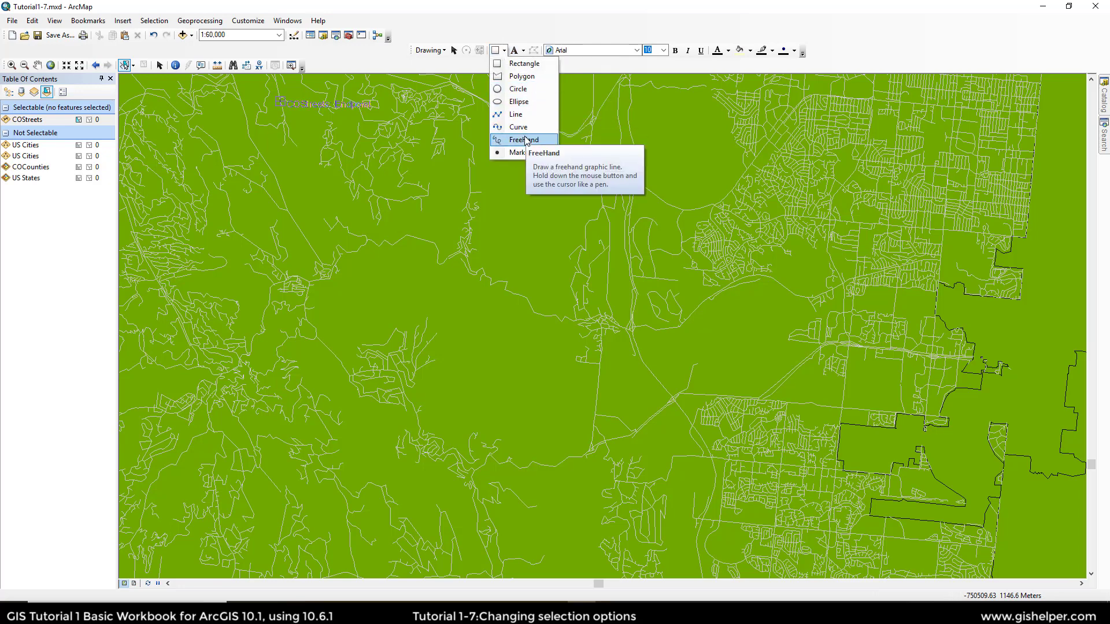
left_click(524, 140)
mouse_move(477, 292)
left_mouse_down()
mouse_move(508, 194)
mouse_move(729, 320)
mouse_move(540, 394)
mouse_move(421, 279)
mouse_move(475, 295)
left_mouse_up()
mouse_move(543, 312)
left_mouse_down()
mouse_move(705, 280)
mouse_move(735, 229)
mouse_move(749, 234)
mouse_move(738, 260)
left_mouse_up()
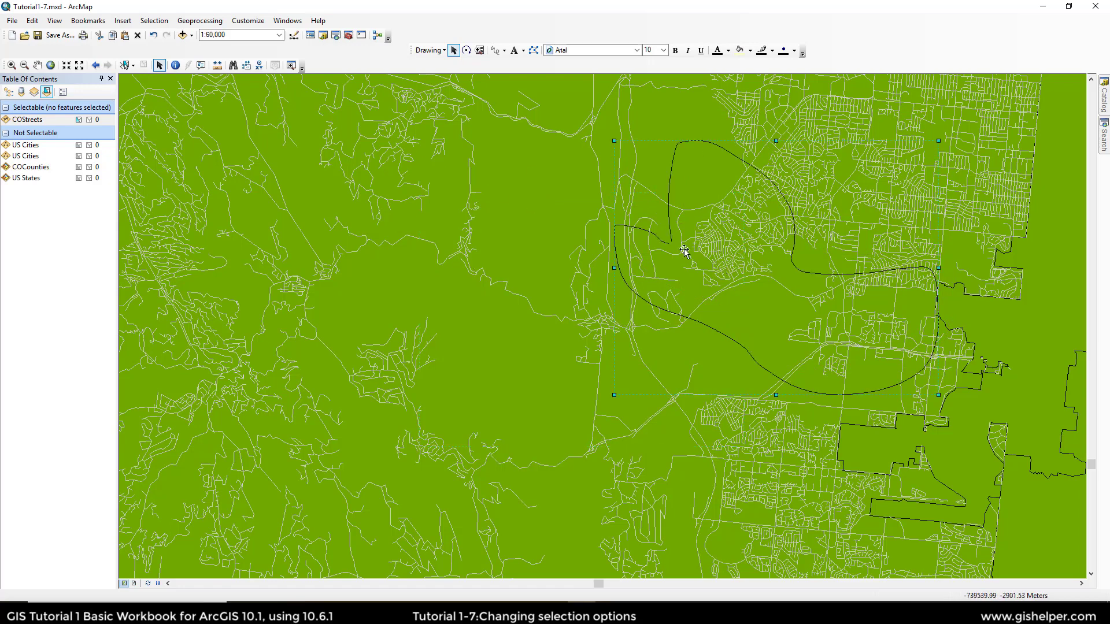
Step: Select the COStreets features that the freehand graphic crosses with Select By Graphics, then move the graphic west off the selected streets
left_click(151, 21)
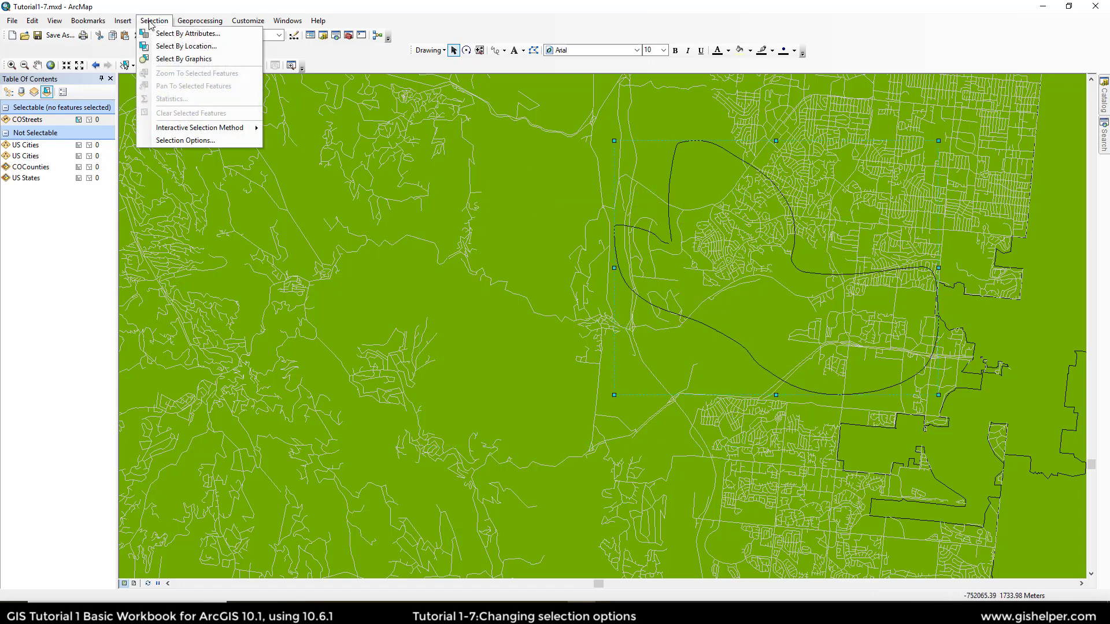
left_click(171, 60)
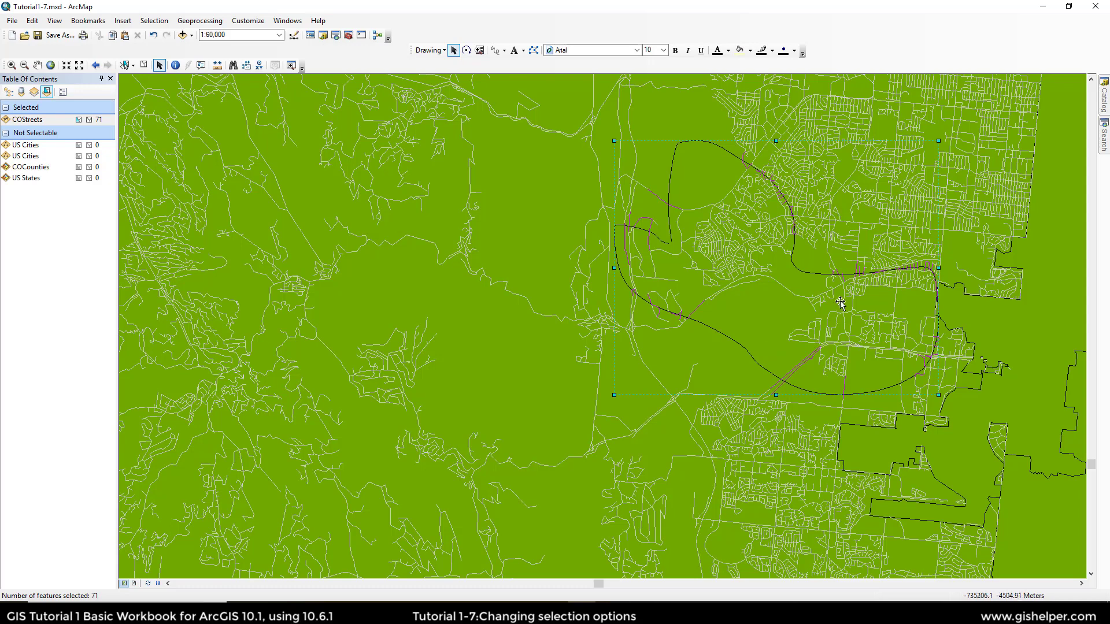
mouse_move(745, 347)
left_mouse_down()
mouse_move(655, 360)
mouse_move(364, 313)
left_mouse_up()
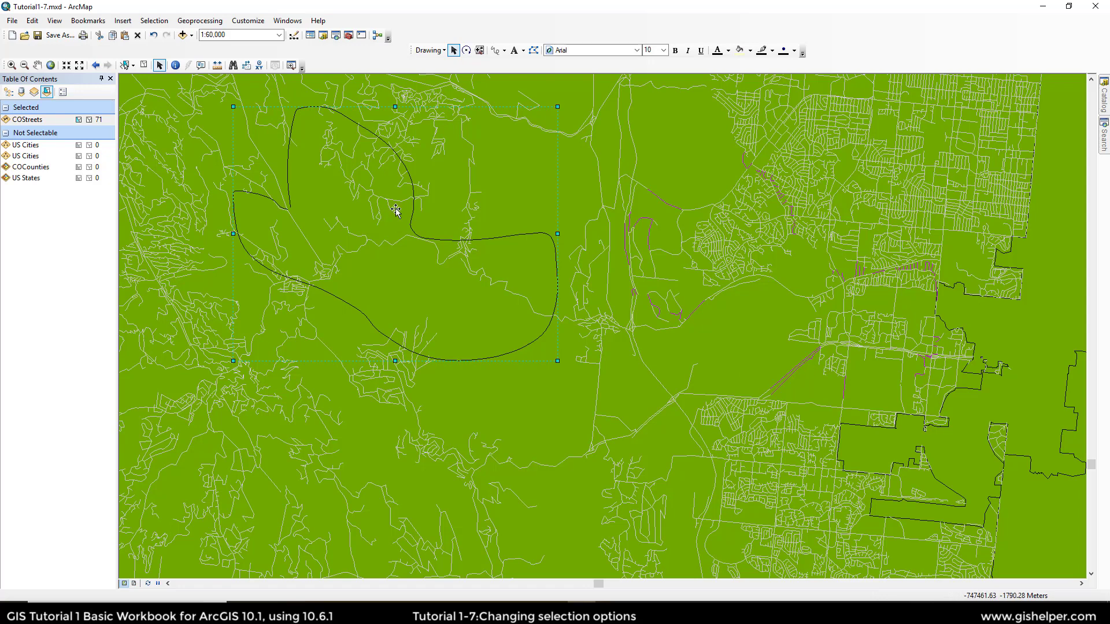
Step: Delete the freehand graphic from the map and clear the selected COStreets features
key("Delete")
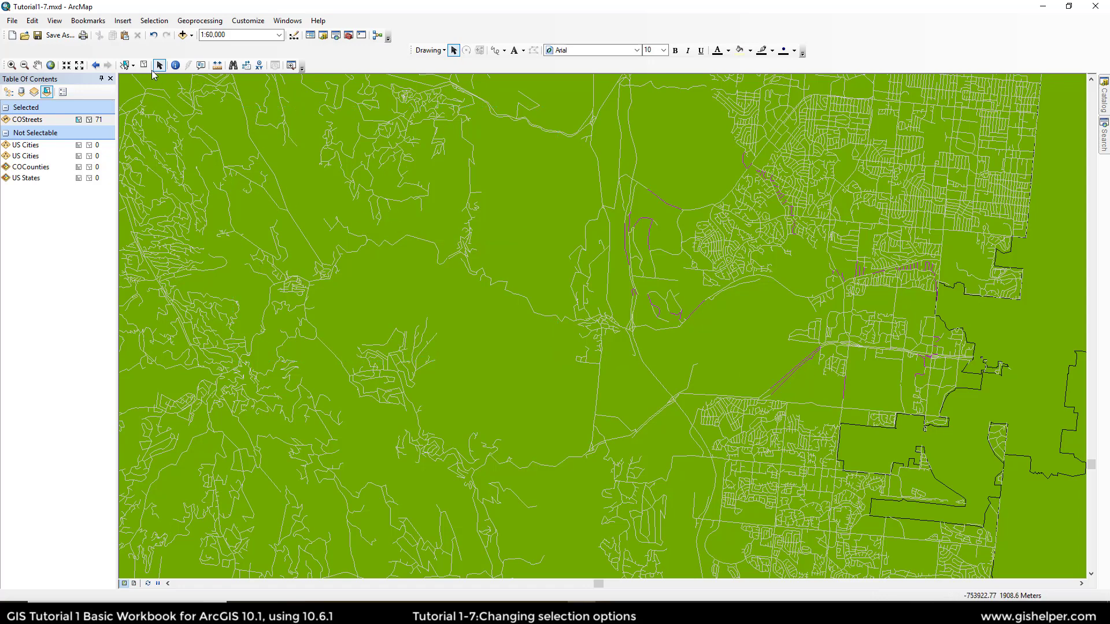
left_click(146, 67)
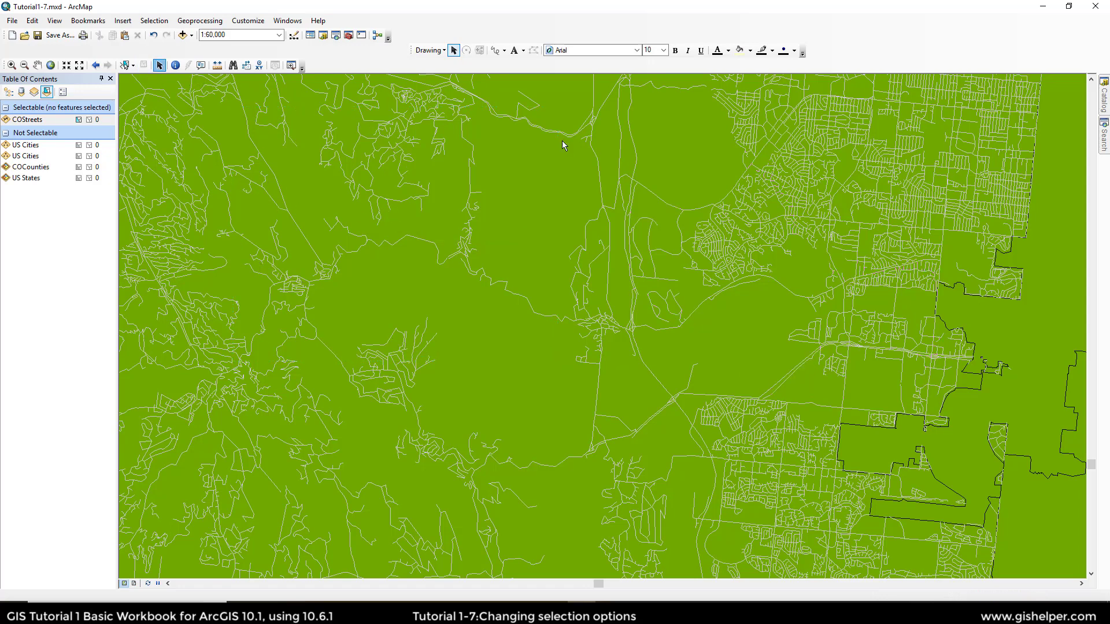
Step: Draw a rectangle graphic about 2,302 m wide and 2,254 m high, then move it southeast onto the dense street grid
left_click(504, 51)
left_click(524, 60)
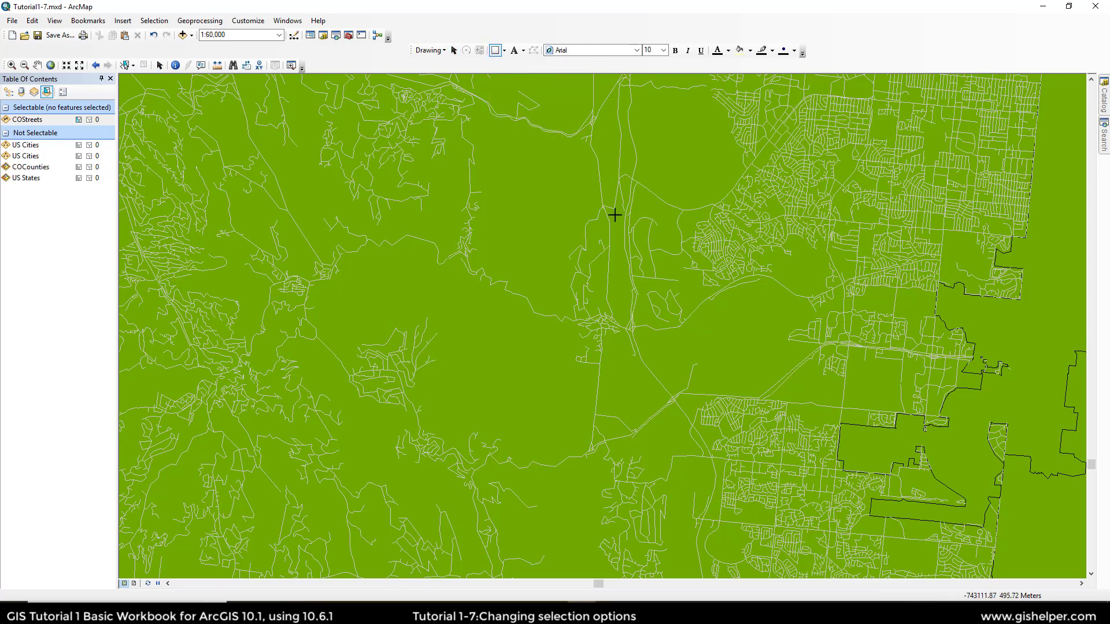
left_click_drag(549, 208, 634, 289)
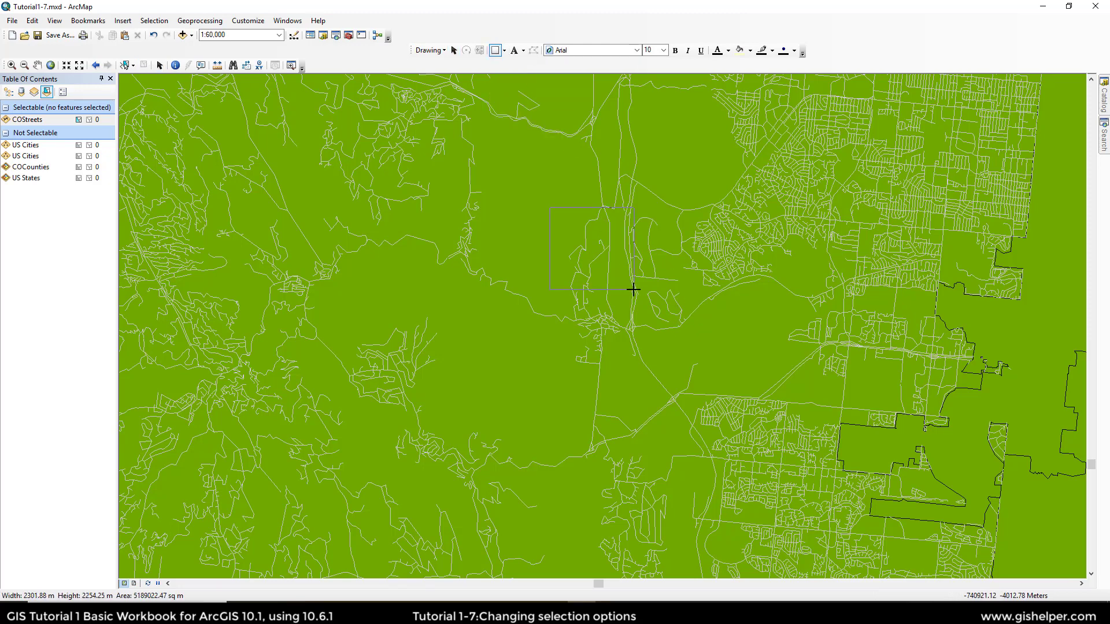
left_click_drag(775, 394, 756, 441)
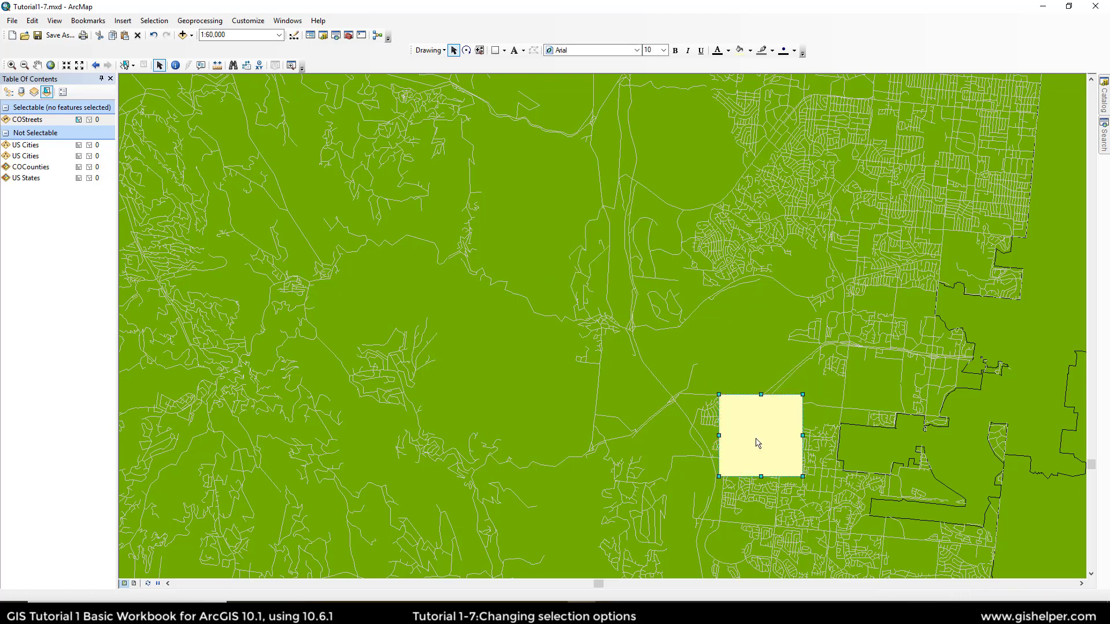
Step: Select the COStreets features under the rectangle with Select By Graphics, then move the rectangle west off the selected streets
left_click(154, 21)
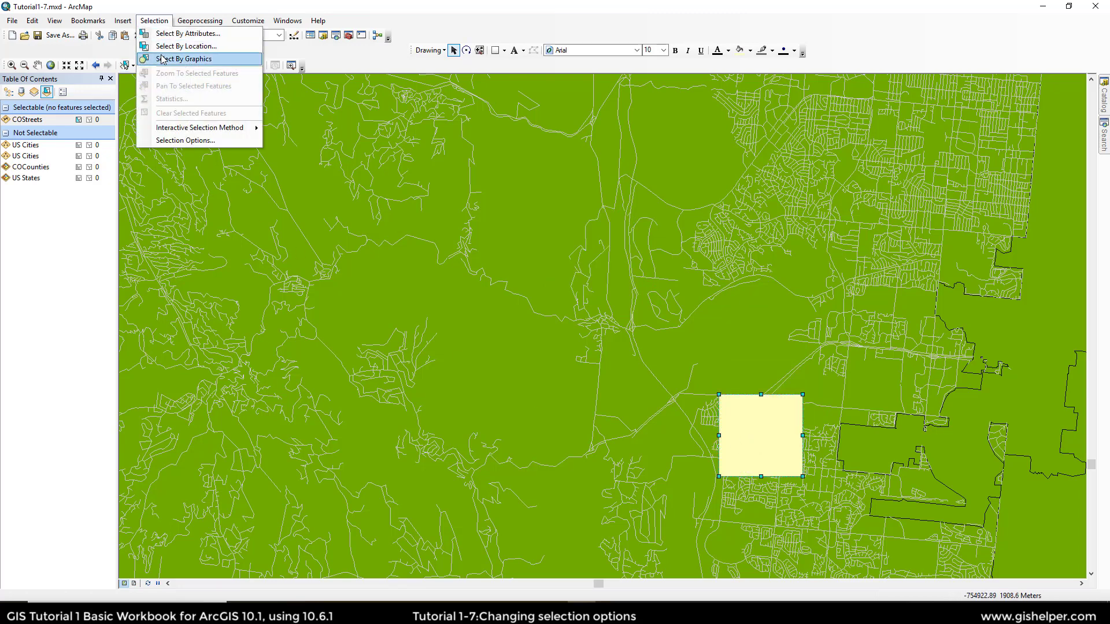
left_click(184, 59)
left_click_drag(766, 448, 527, 402)
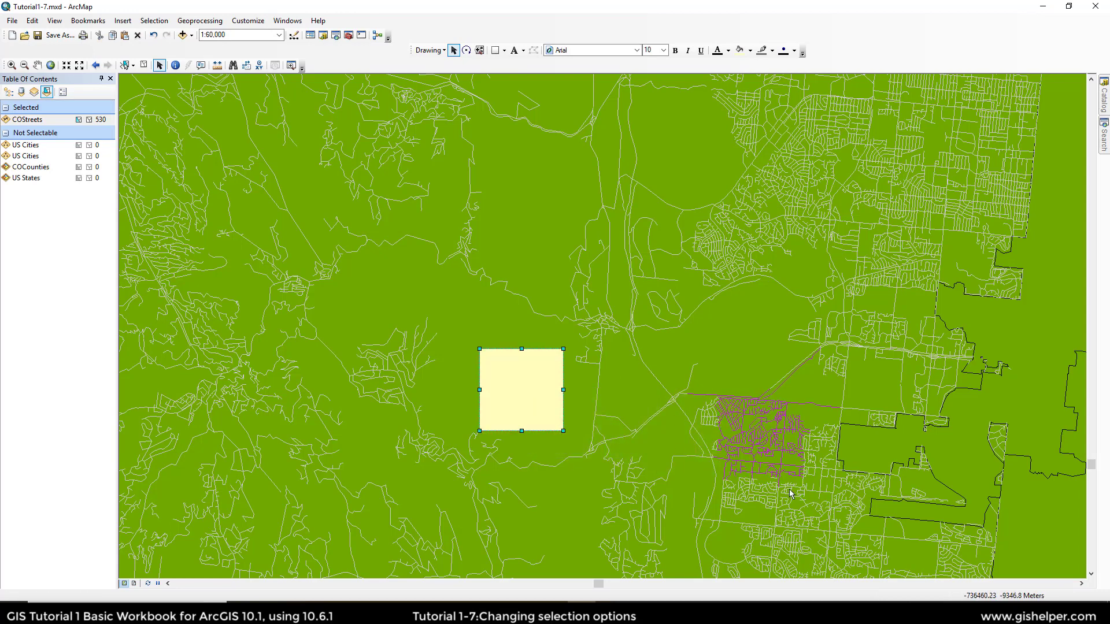